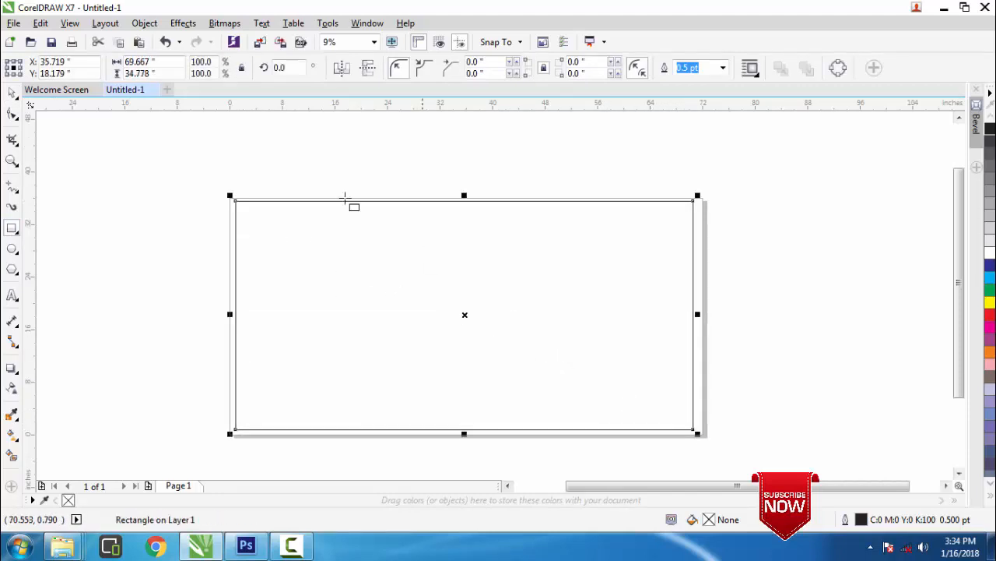
Draw the banner rectangle and set it to 72 inches wide by 36 inches high
{"action": "left_click_drag", "start_coordinate": [173, 62], "coordinate": [95, 68]}
{"action": "key", "text": "BackSpace"}
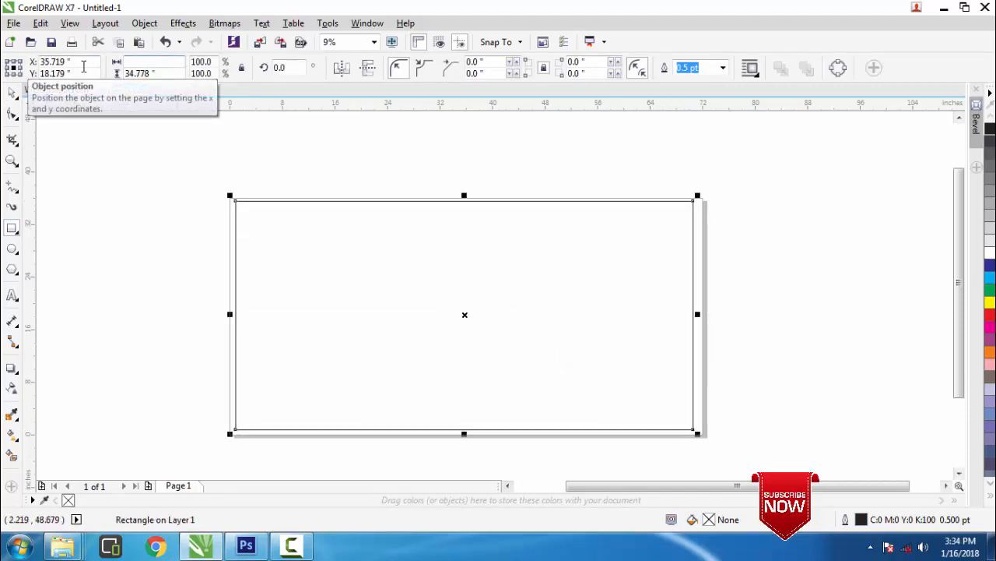
{"action": "left_click", "coordinate": [153, 74]}
{"action": "key", "text": "BackSpace"}
{"action": "key", "text": "Return"}
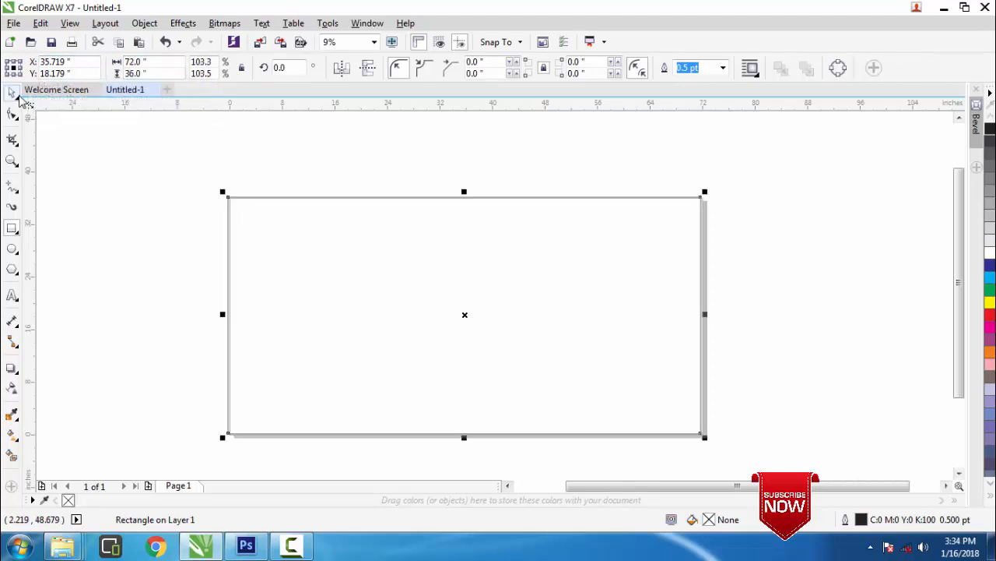
{"action": "left_click", "coordinate": [97, 213]}
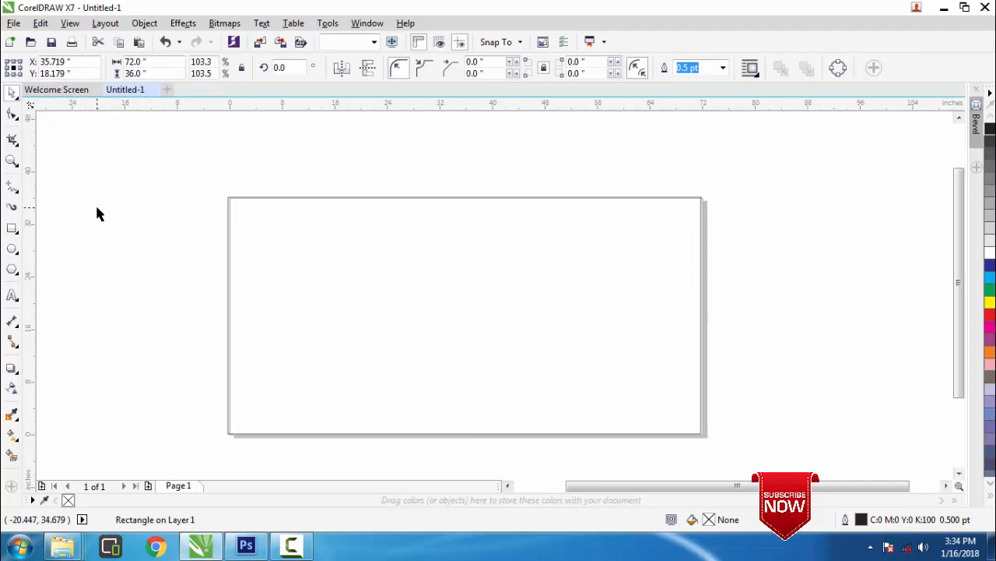
Import Background2_ThumbNail.jpg and place it as a large bitmap beside the page
{"action": "left_click", "coordinate": [13, 27]}
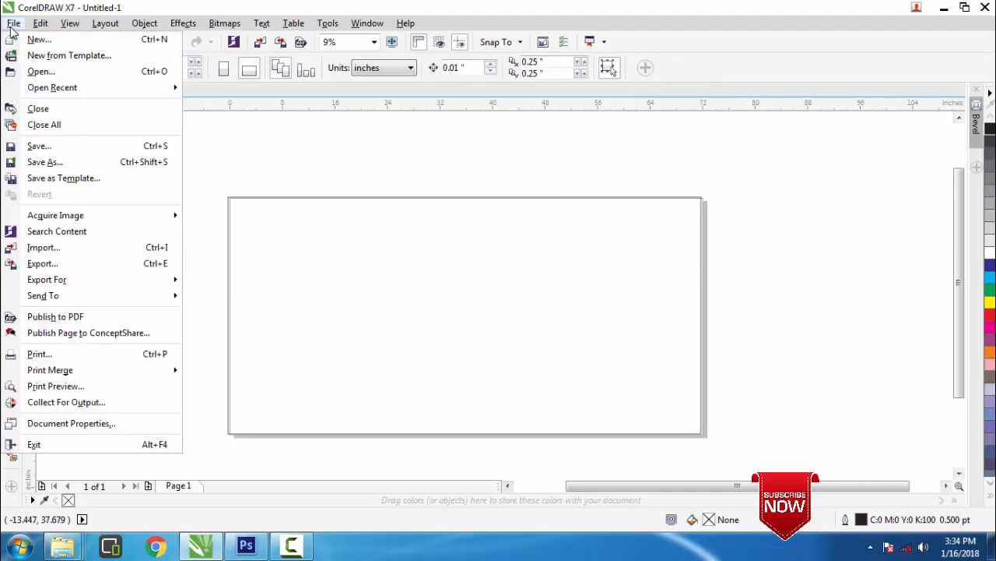
{"action": "left_click", "coordinate": [50, 253]}
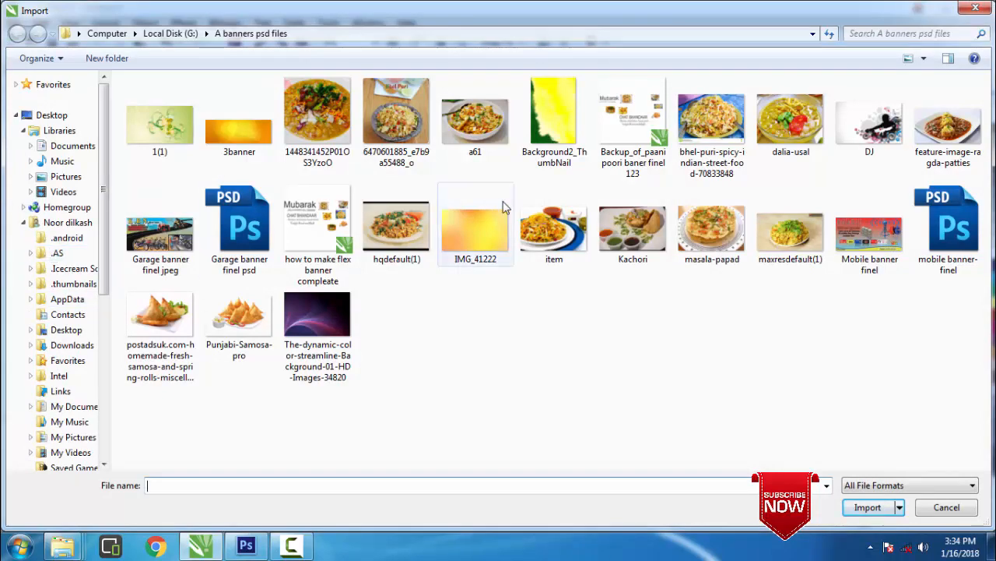
{"action": "left_click", "coordinate": [552, 134]}
{"action": "left_click", "coordinate": [885, 513]}
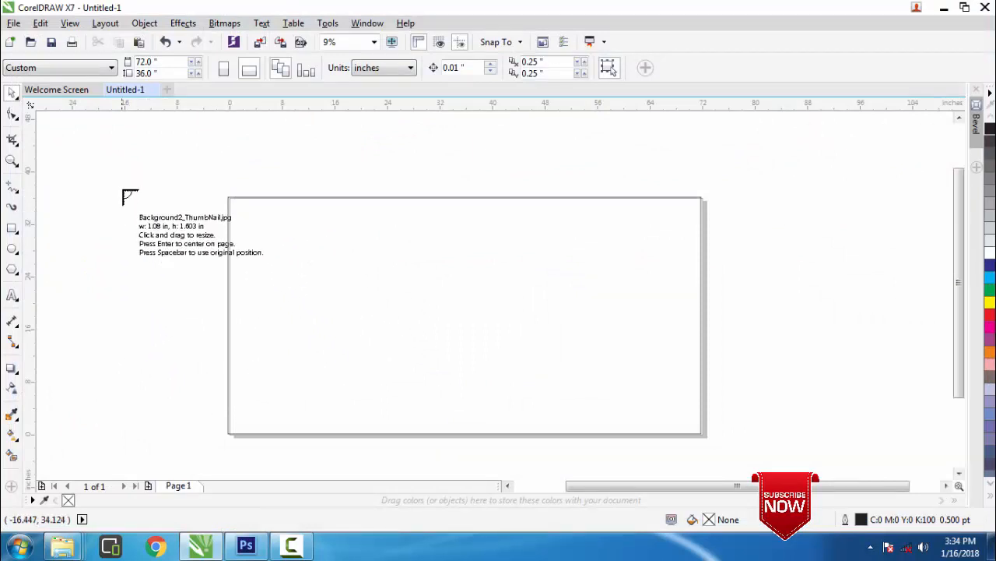
{"action": "left_click_drag", "start_coordinate": [93, 183], "coordinate": [395, 405]}
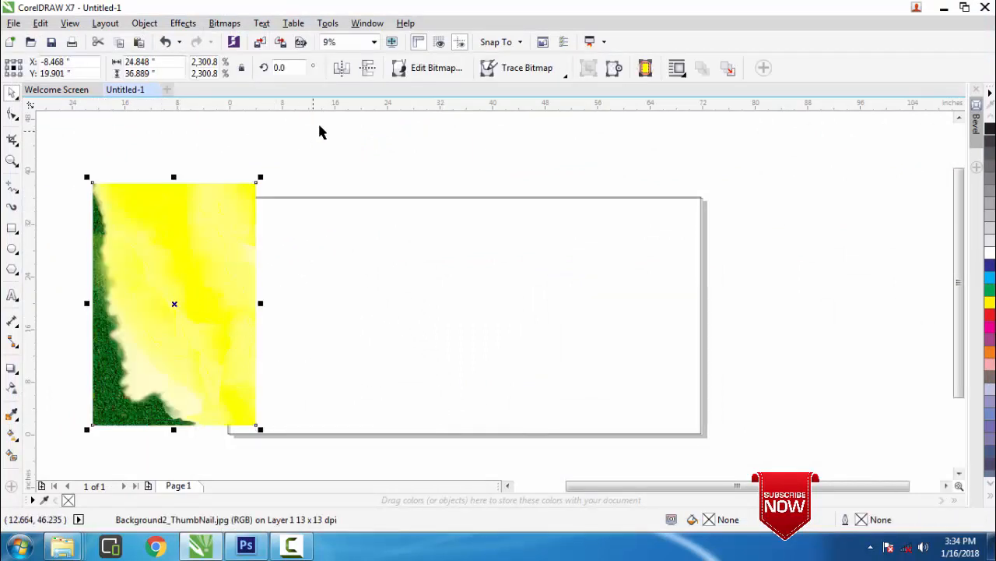
Flip the background bitmap upside down, move it onto the page and rotate it about 90° to landscape
{"action": "left_click", "coordinate": [338, 69]}
{"action": "left_click", "coordinate": [338, 70]}
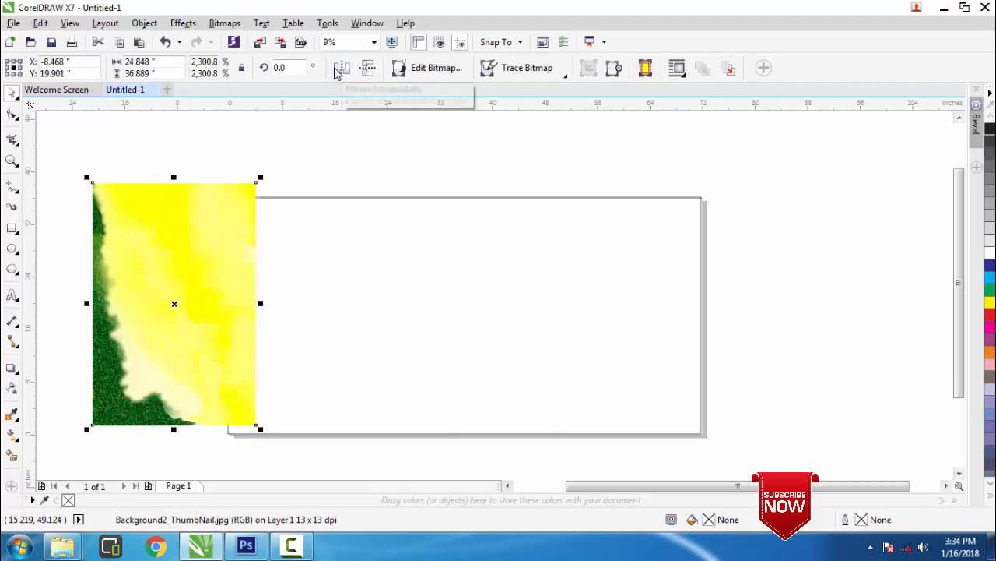
{"action": "left_click", "coordinate": [367, 69]}
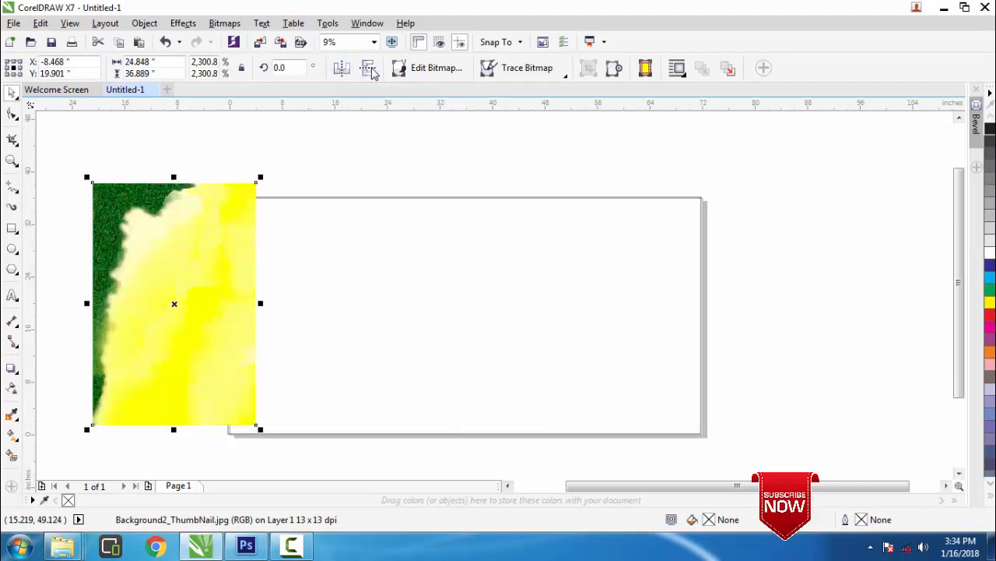
{"action": "left_click_drag", "start_coordinate": [171, 216], "coordinate": [360, 261]}
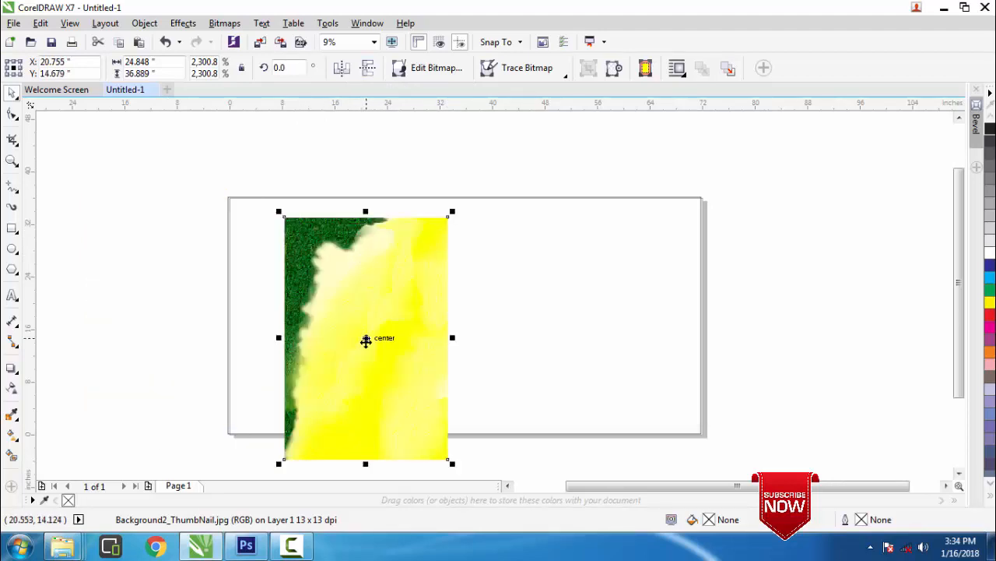
{"action": "left_click", "coordinate": [366, 340]}
{"action": "left_click_drag", "start_coordinate": [451, 212], "coordinate": [233, 247]}
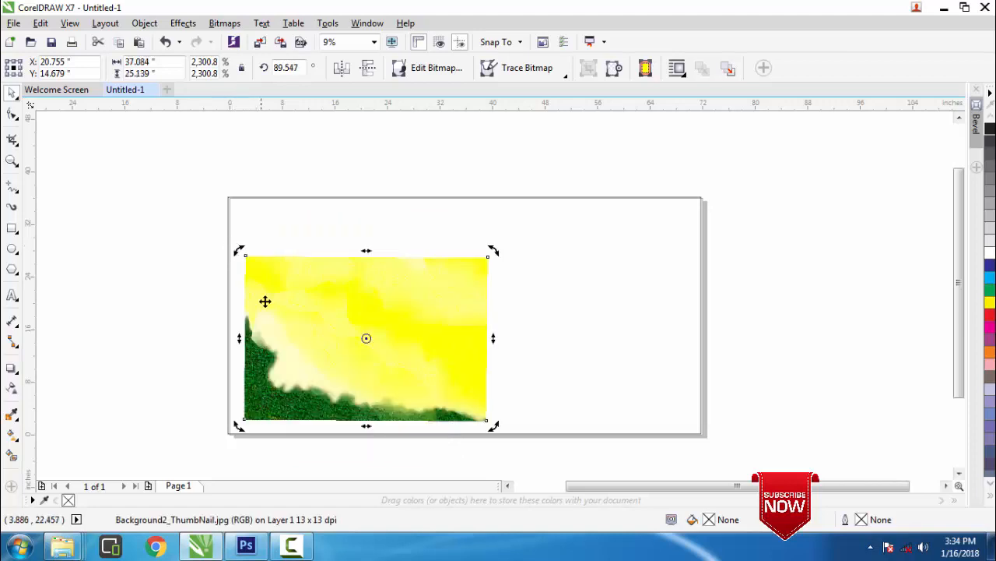
Stretch the bitmap to about 86 × 41 inches and park it just below the banner page
{"action": "left_click_drag", "start_coordinate": [327, 332], "coordinate": [150, 398]}
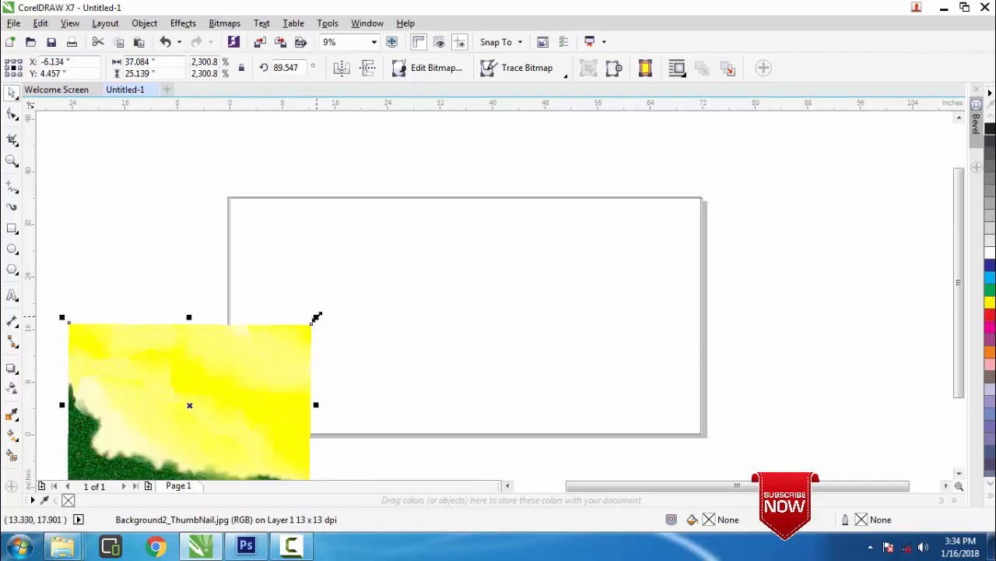
{"action": "left_click_drag", "start_coordinate": [316, 317], "coordinate": [487, 213]}
{"action": "left_click_drag", "start_coordinate": [151, 353], "coordinate": [132, 325]}
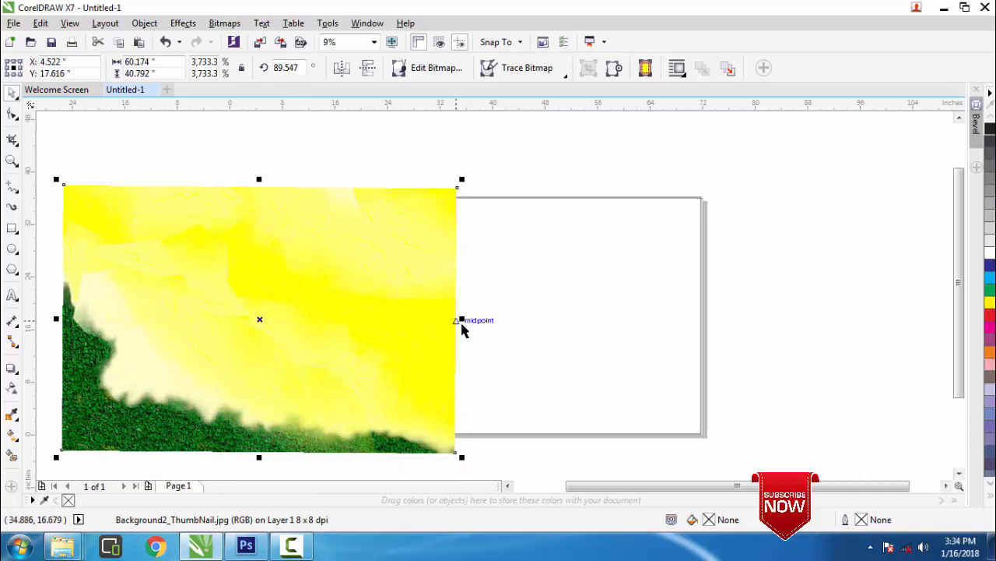
{"action": "left_click_drag", "start_coordinate": [465, 318], "coordinate": [659, 319]}
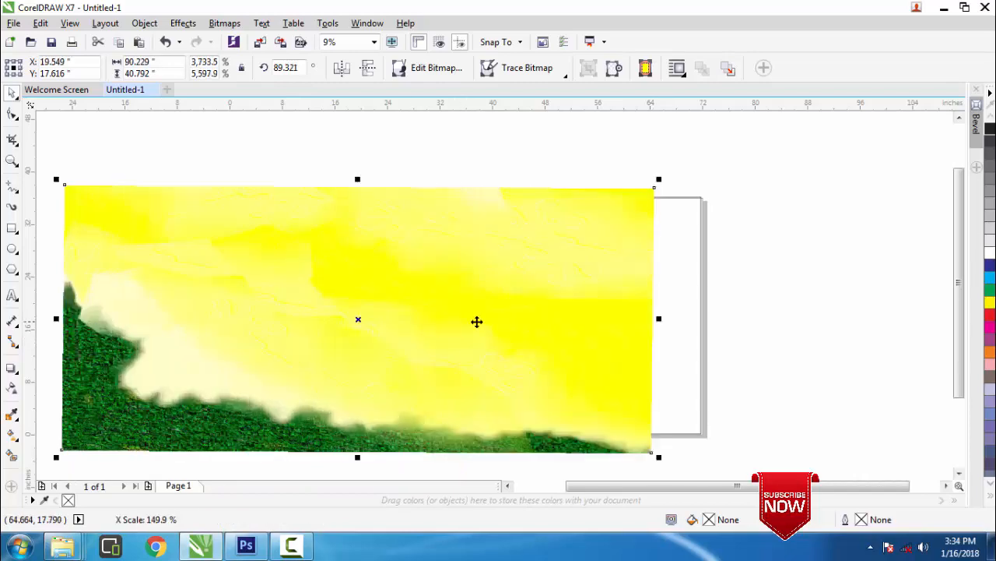
{"action": "left_click_drag", "start_coordinate": [334, 327], "coordinate": [408, 331]}
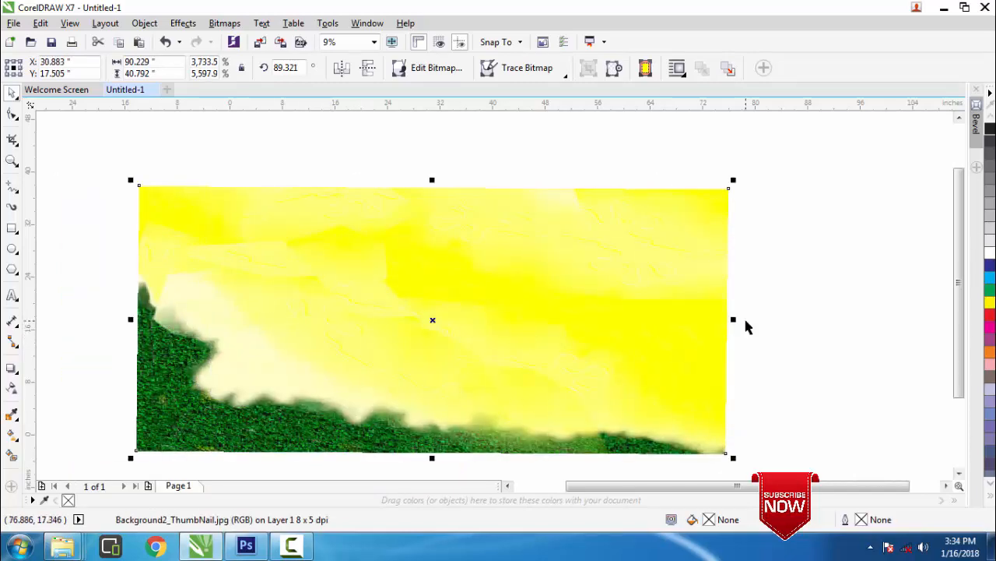
{"action": "left_click_drag", "start_coordinate": [732, 318], "coordinate": [705, 319]}
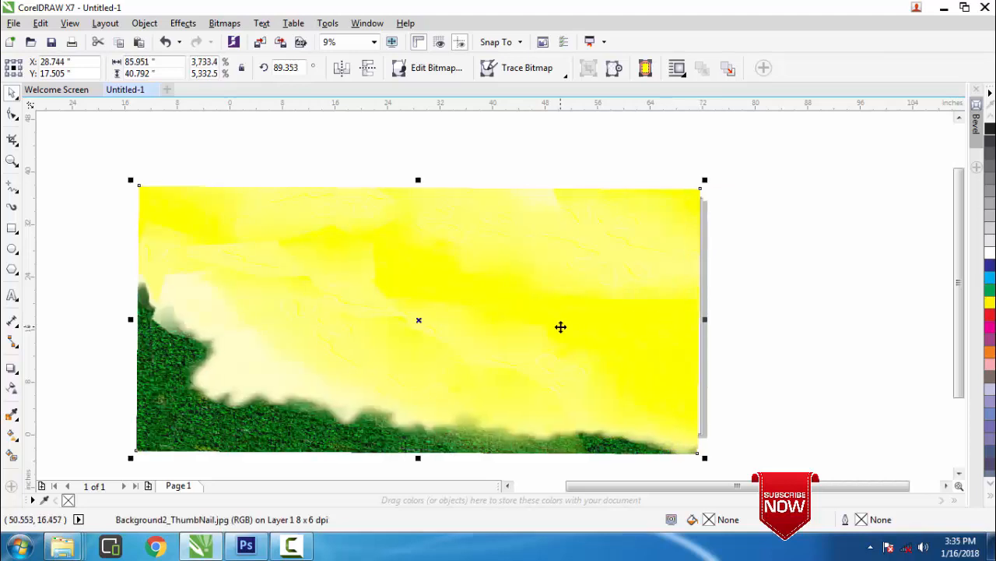
{"action": "left_click_drag", "start_coordinate": [561, 327], "coordinate": [572, 328]}
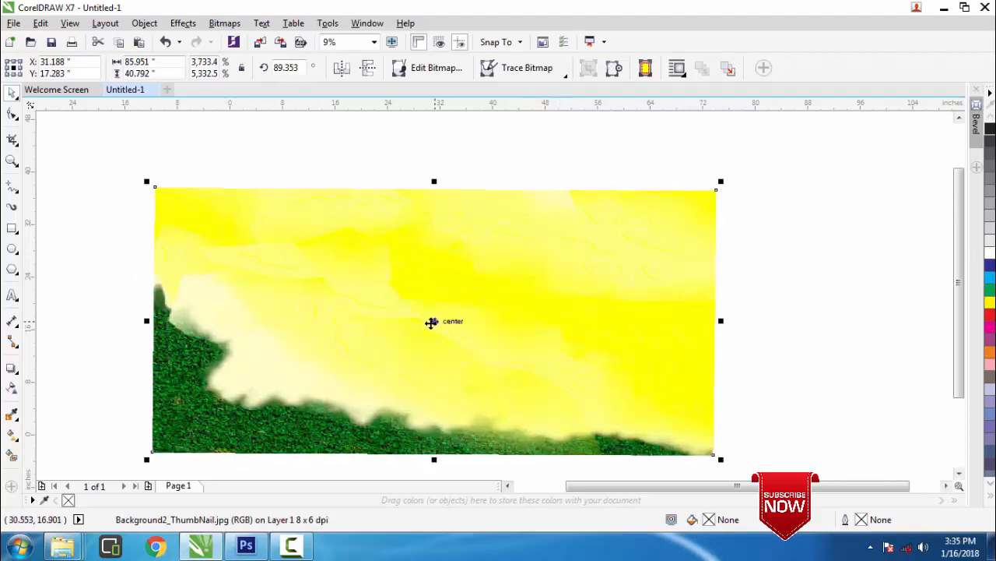
{"action": "left_click_drag", "start_coordinate": [431, 322], "coordinate": [608, 490]}
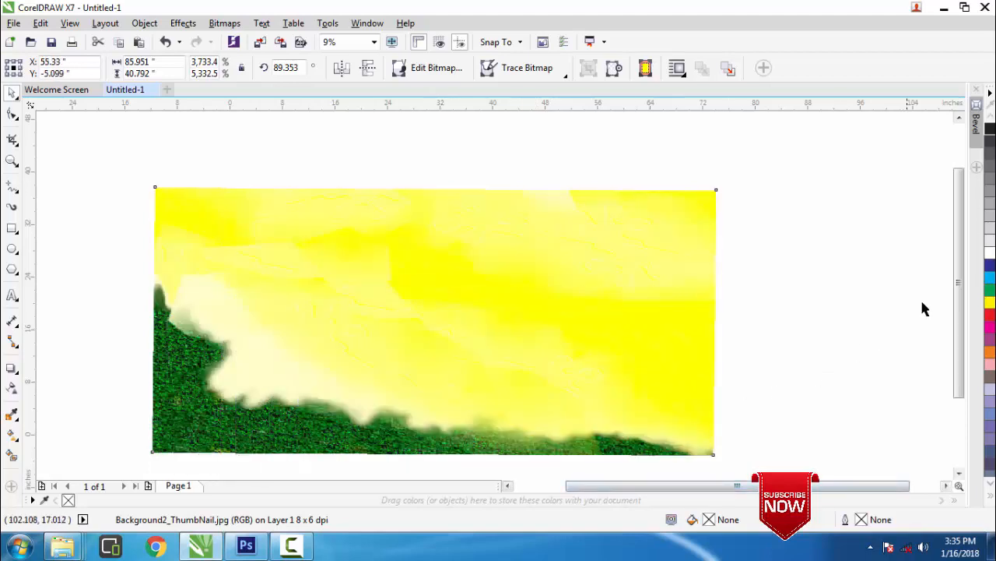
{"action": "left_click", "coordinate": [498, 322]}
{"action": "left_click", "coordinate": [438, 321]}
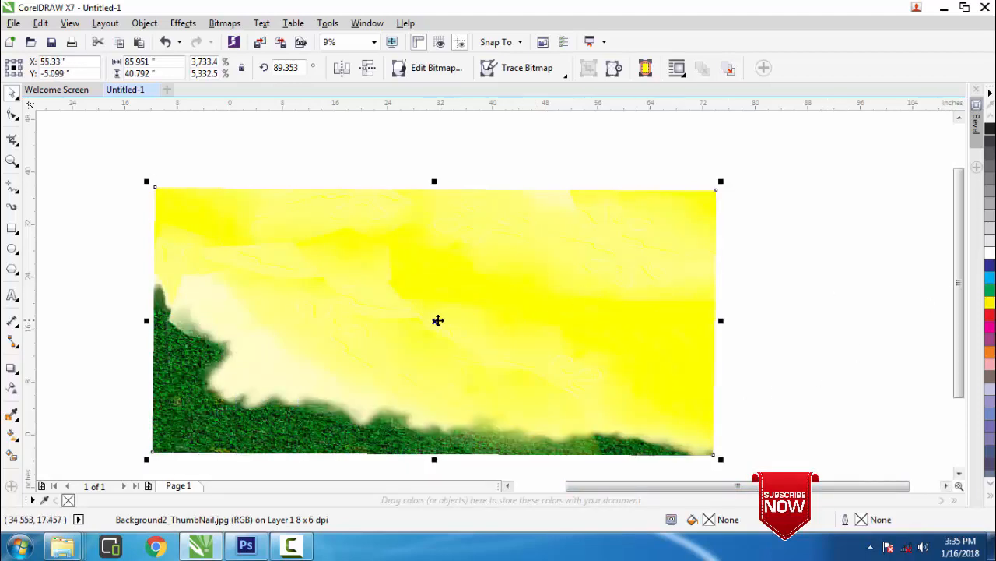
{"action": "left_click_drag", "start_coordinate": [433, 322], "coordinate": [714, 400]}
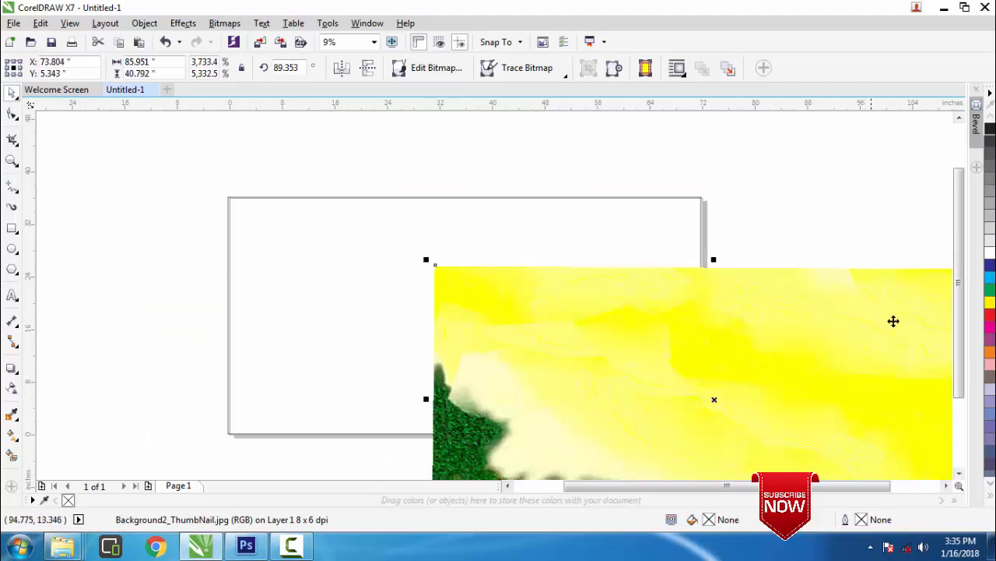
{"action": "scroll", "coordinate": [956, 306], "scroll_direction": "down", "scroll_amount": 3}
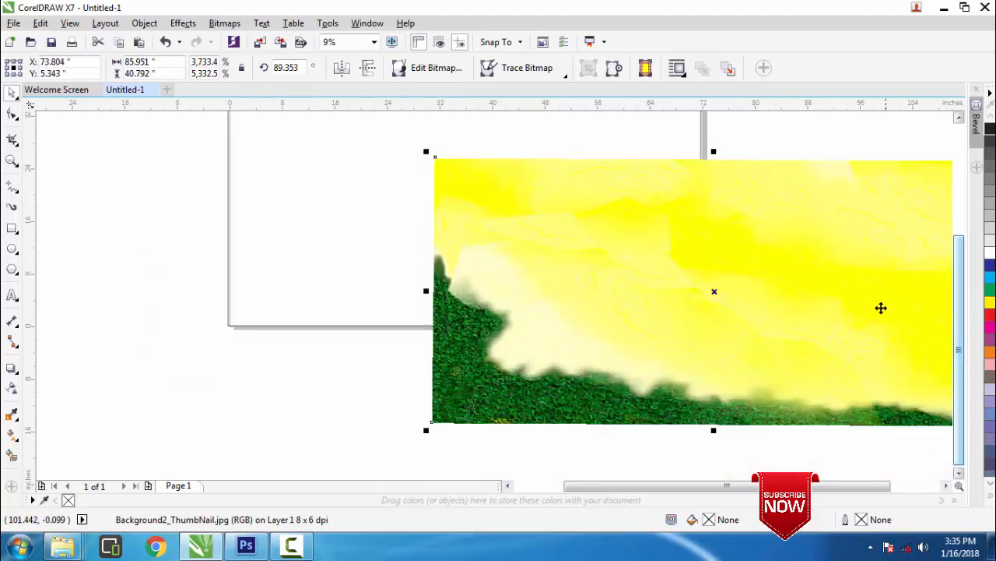
{"action": "left_click_drag", "start_coordinate": [714, 292], "coordinate": [552, 460]}
PowerClip the yellow-and-green bitmap inside the 72 × 36 inch banner rectangle as its background
{"action": "right_click", "coordinate": [547, 410]}
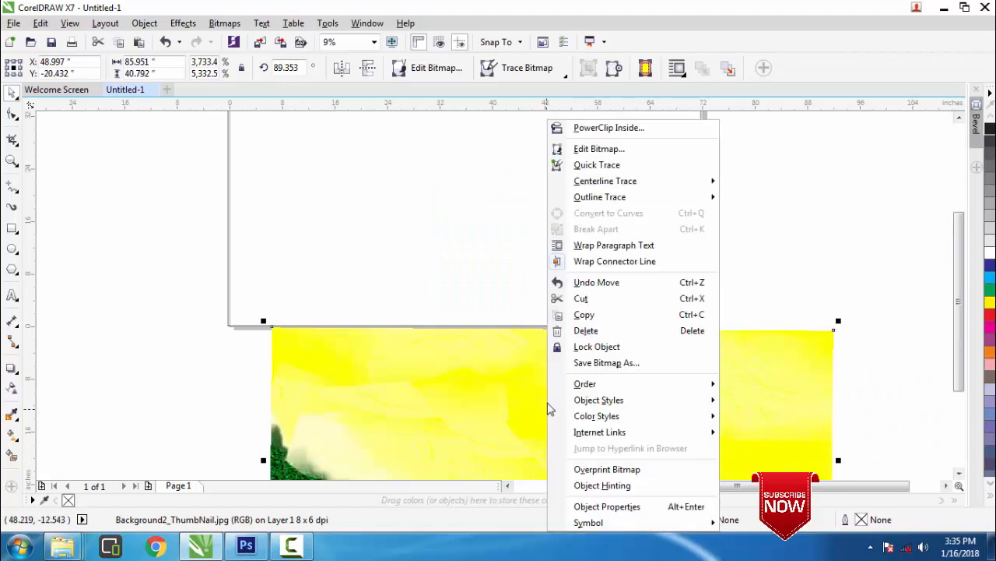
{"action": "left_click", "coordinate": [602, 128]}
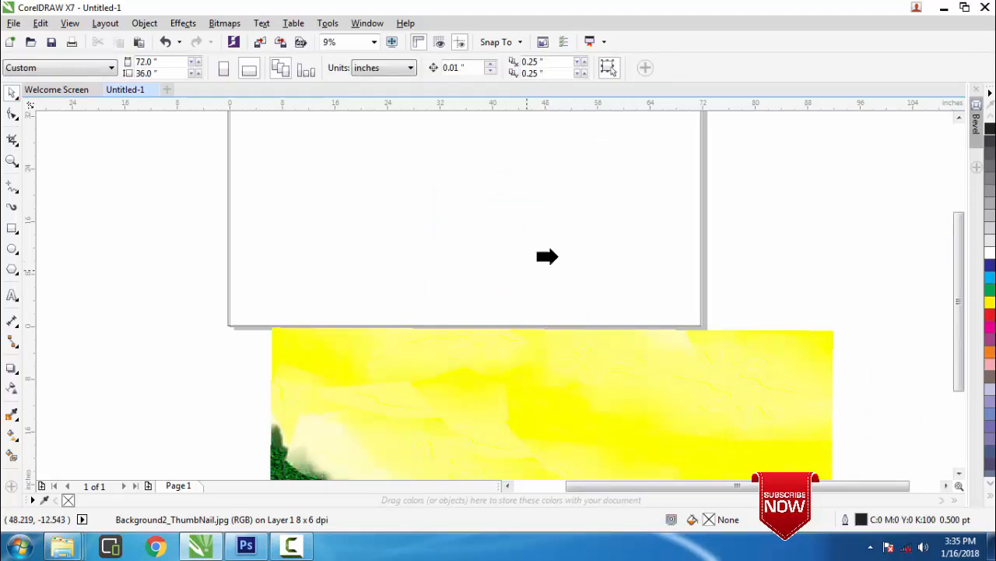
{"action": "left_click", "coordinate": [425, 201]}
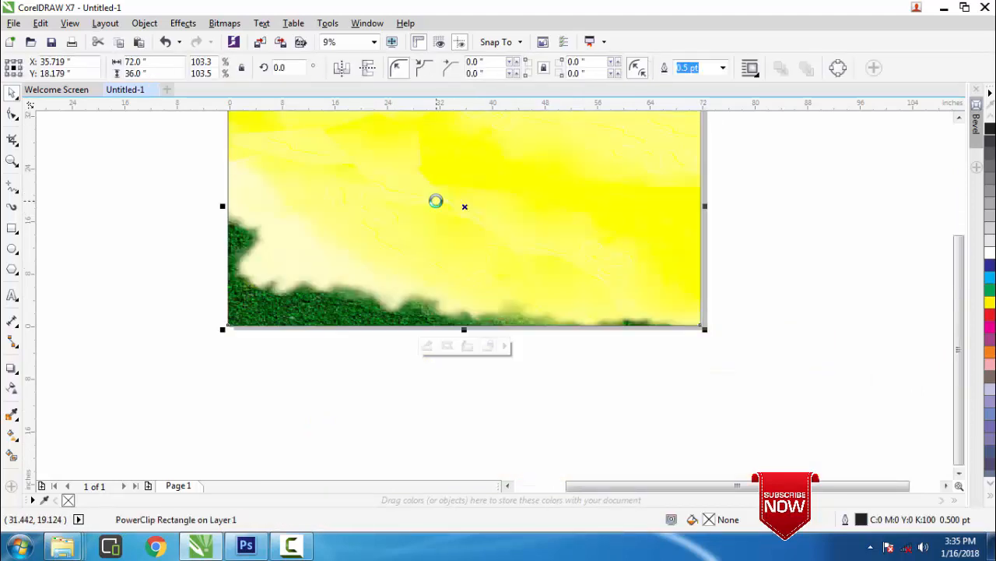
{"action": "left_click", "coordinate": [958, 117]}
{"action": "left_click", "coordinate": [958, 117]}
{"action": "left_click", "coordinate": [958, 117]}
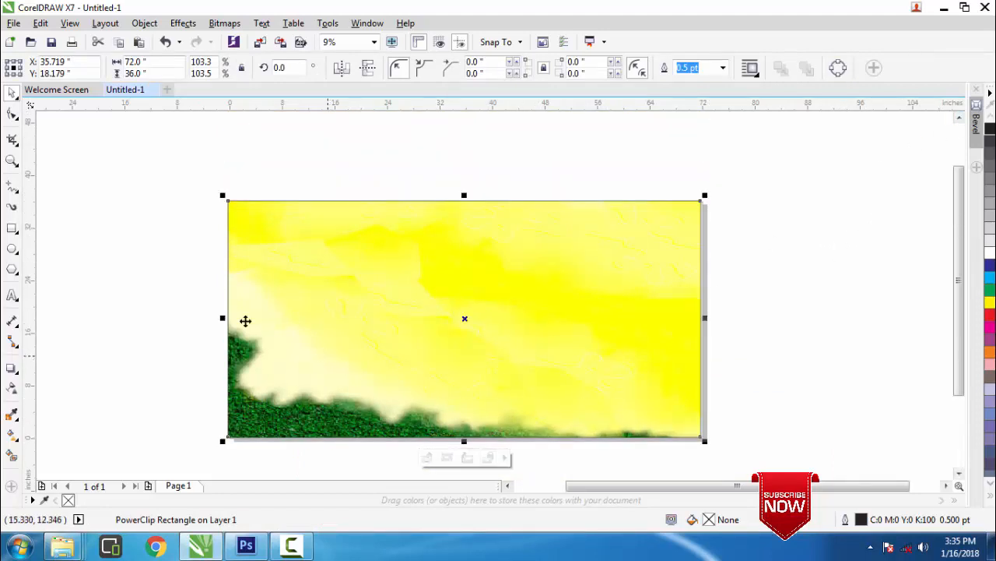
{"action": "left_click", "coordinate": [175, 259]}
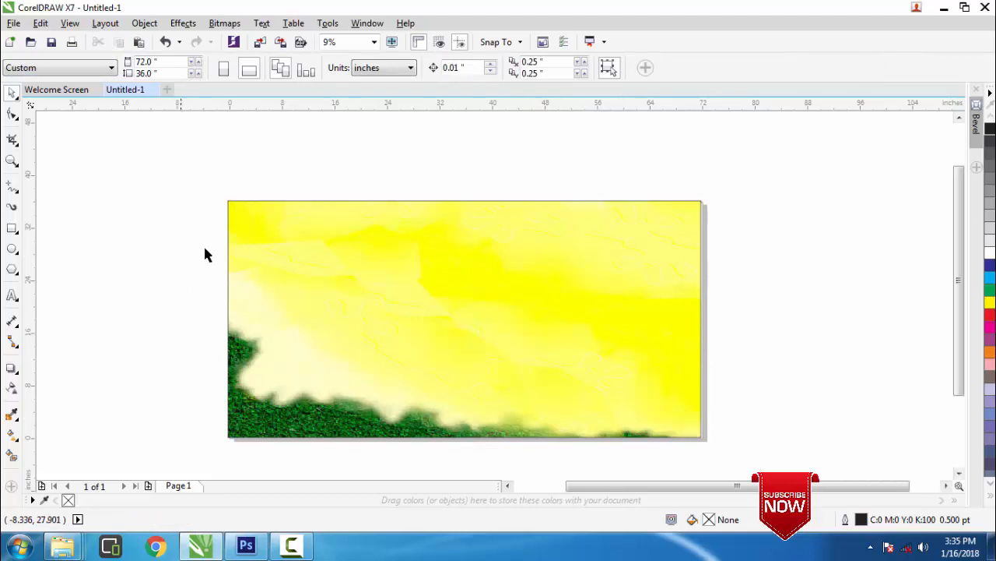
{"action": "scroll", "coordinate": [322, 233], "scroll_direction": "down", "scroll_amount": 1}
{"action": "scroll", "coordinate": [650, 336], "scroll_direction": "up", "scroll_amount": 1}
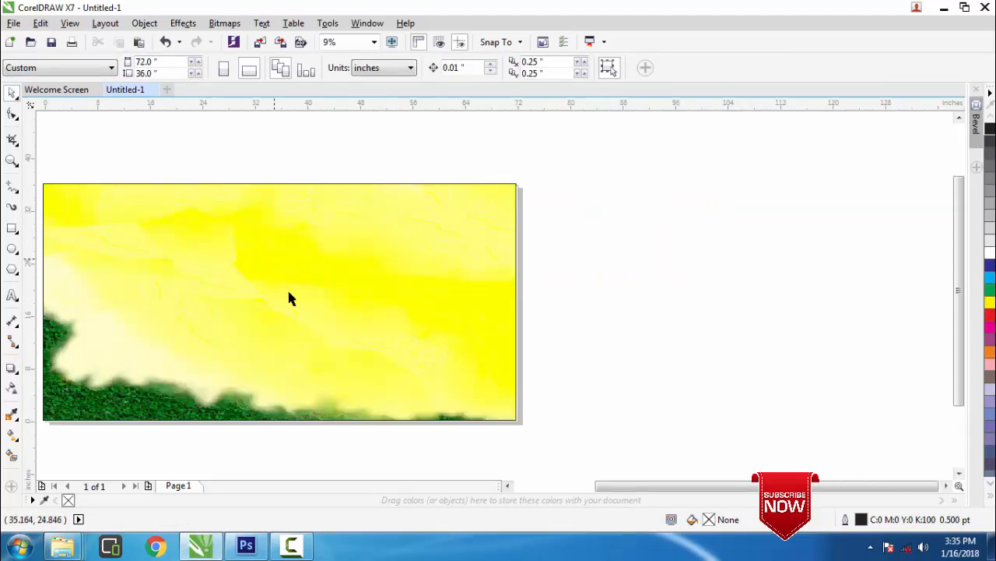
{"action": "left_click_drag", "start_coordinate": [629, 486], "coordinate": [592, 488]}
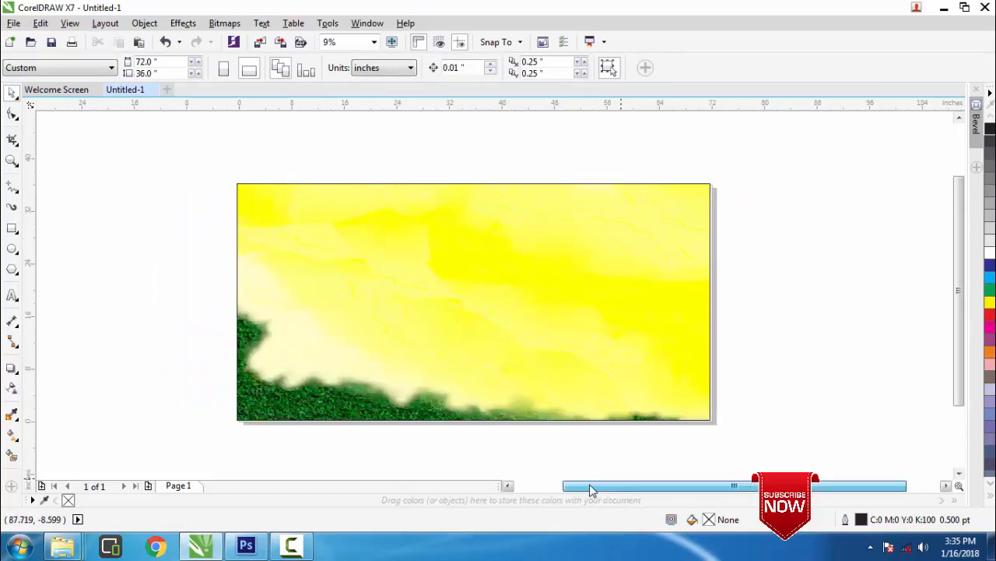
Import the 'how to make flex banner compleate' design and place it left of the page
{"action": "left_click", "coordinate": [13, 23]}
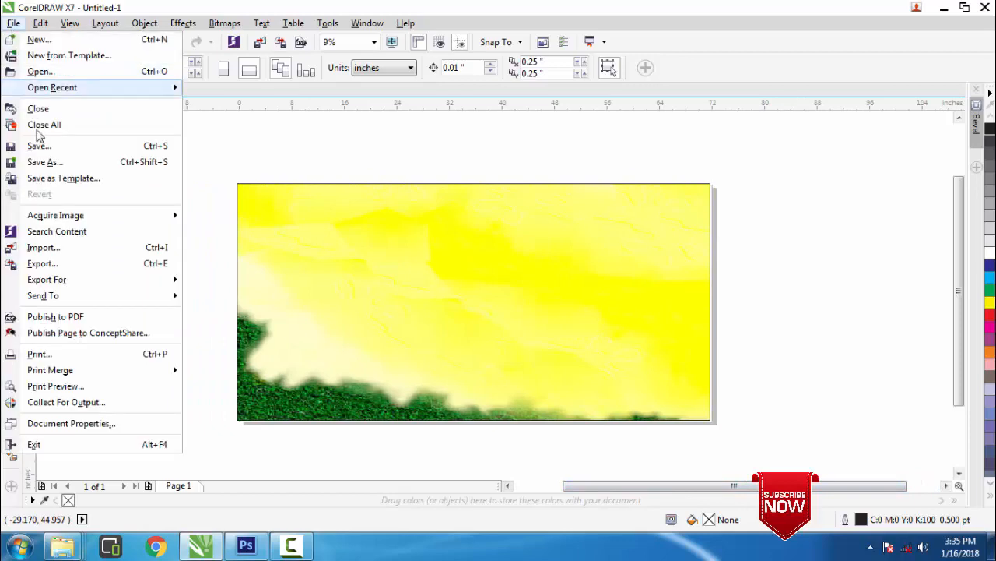
{"action": "left_click", "coordinate": [41, 248]}
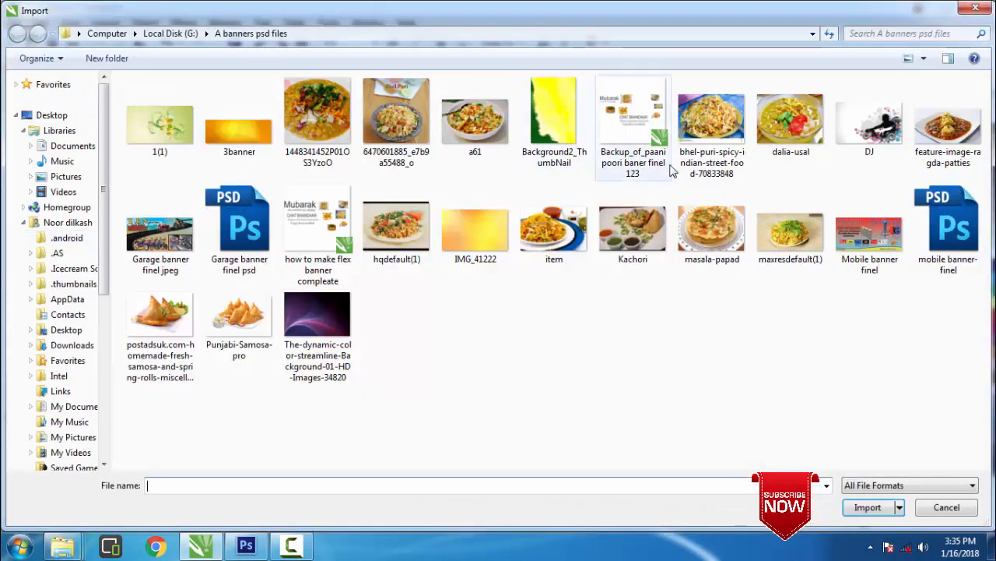
{"action": "left_click", "coordinate": [331, 214]}
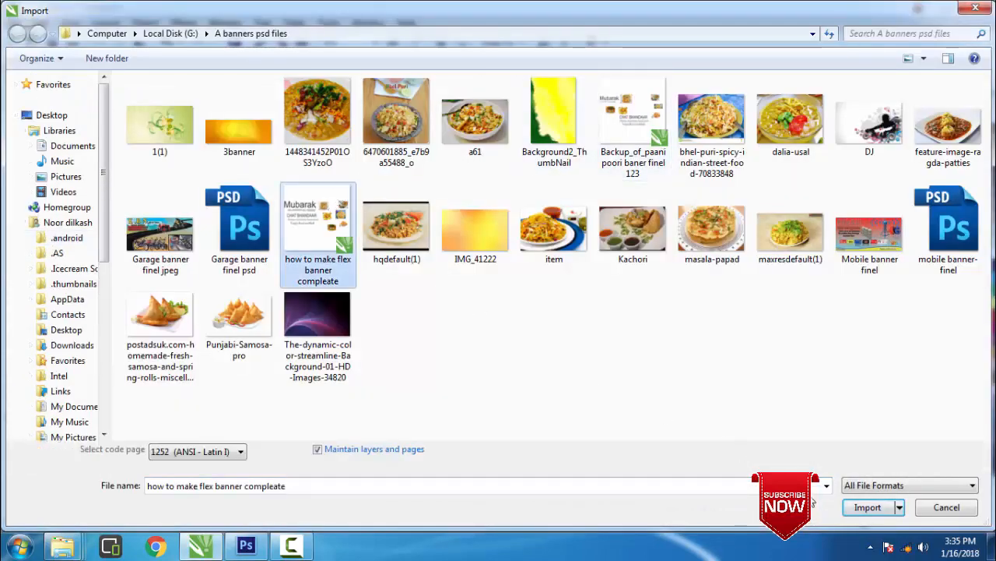
{"action": "left_click", "coordinate": [867, 507]}
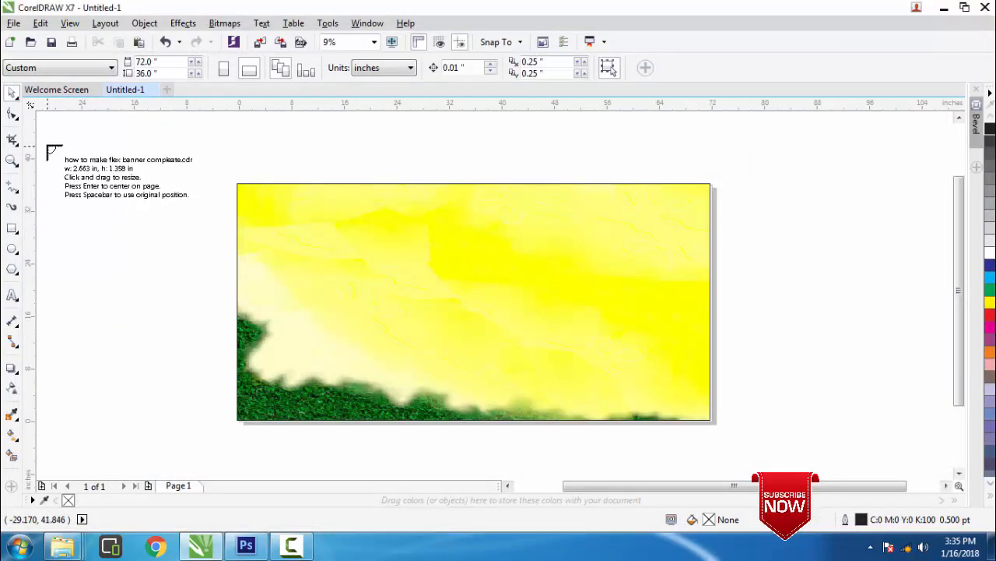
{"action": "left_click_drag", "start_coordinate": [48, 146], "coordinate": [208, 363]}
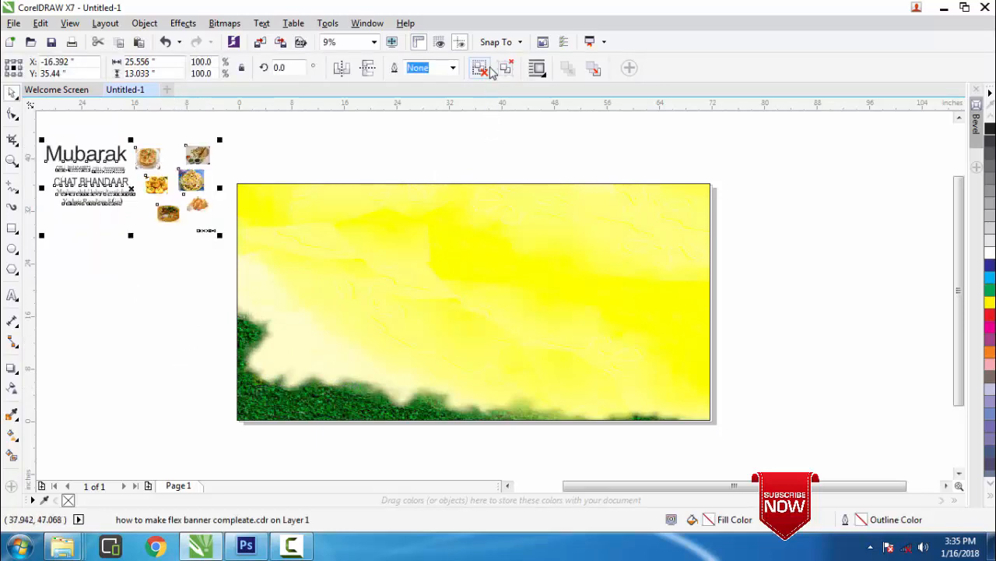
{"action": "left_click", "coordinate": [109, 304]}
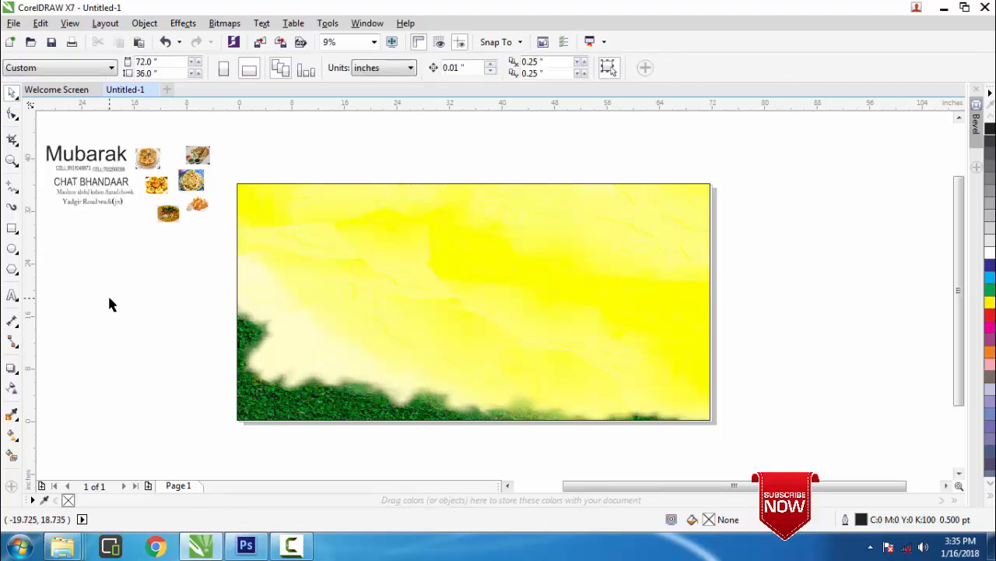
{"action": "left_click", "coordinate": [12, 228]}
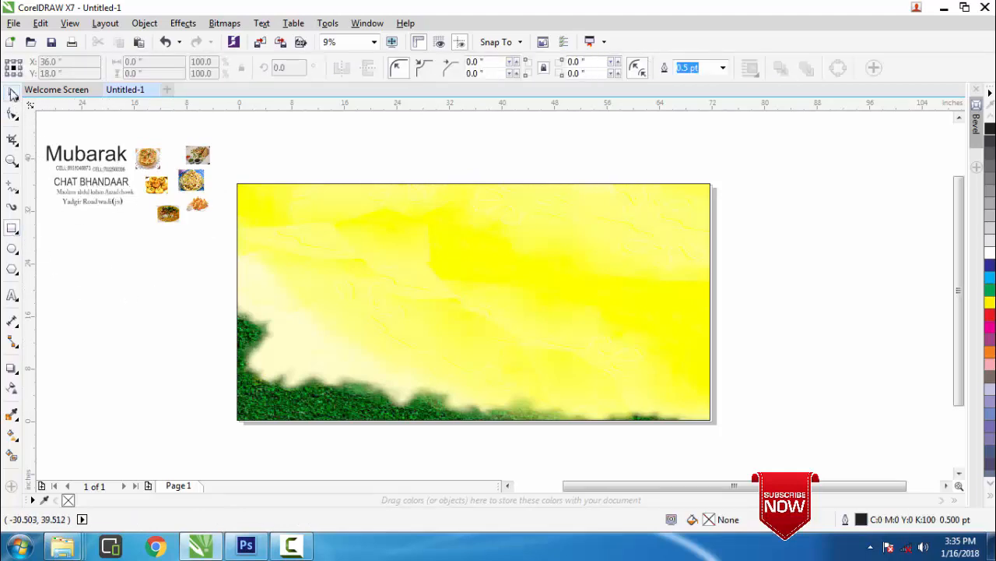
{"action": "left_click", "coordinate": [11, 93]}
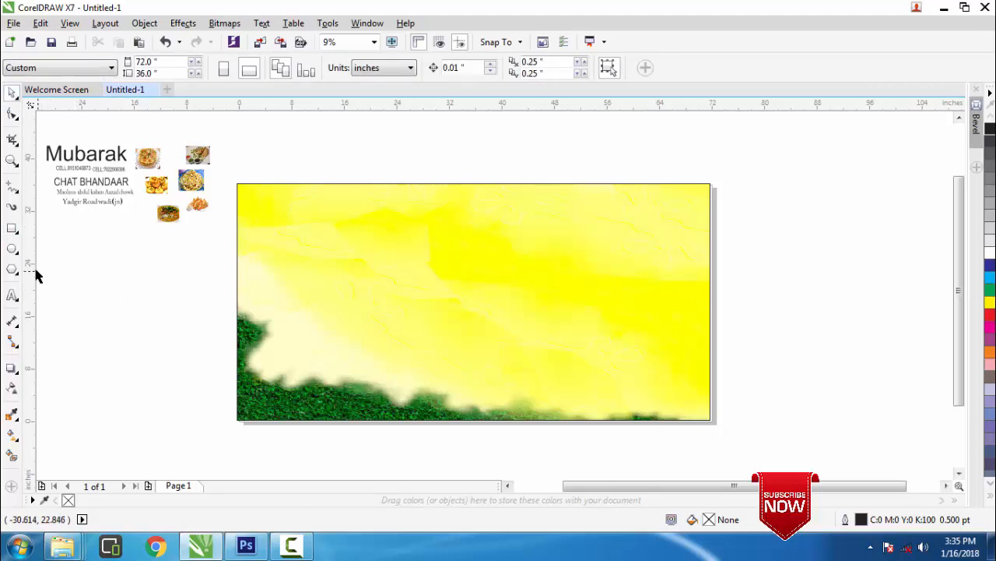
Set a vertical guideline at the page centre and draw a 15.889 × 12.778 inch rectangle beside the banner
{"action": "left_click_drag", "start_coordinate": [233, 285], "coordinate": [475, 316]}
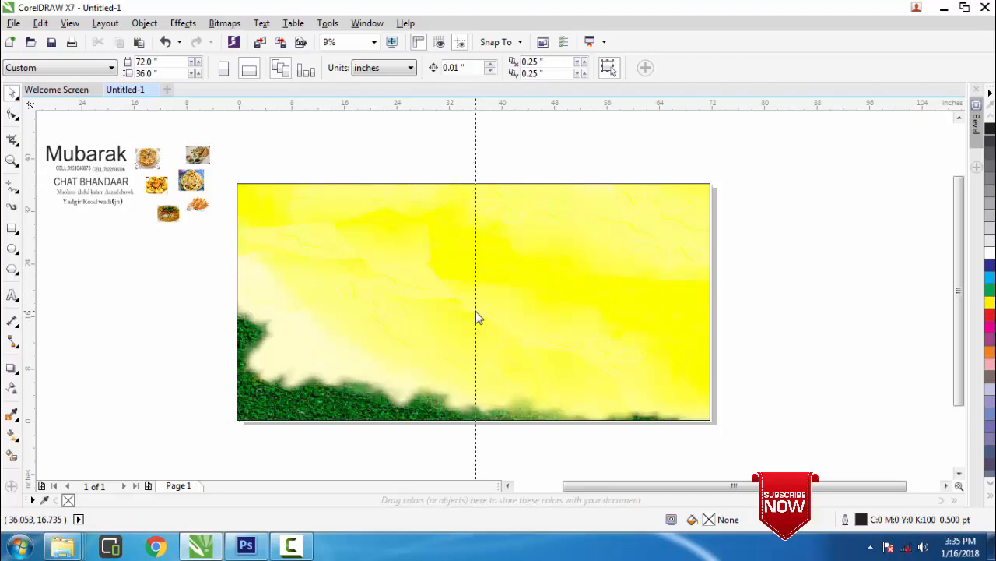
{"action": "left_click_drag", "start_coordinate": [478, 317], "coordinate": [482, 310]}
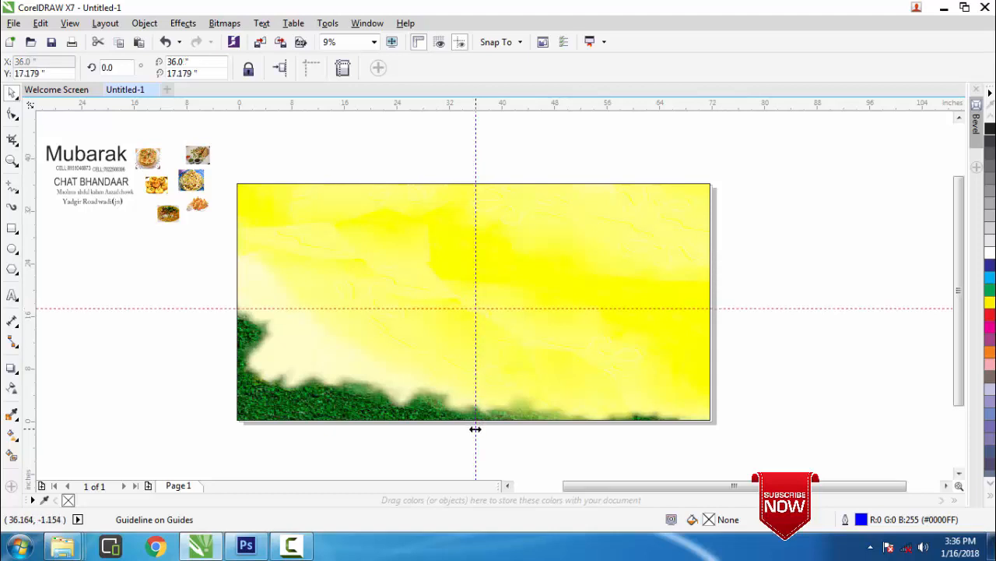
{"action": "left_click_drag", "start_coordinate": [475, 428], "coordinate": [474, 430]}
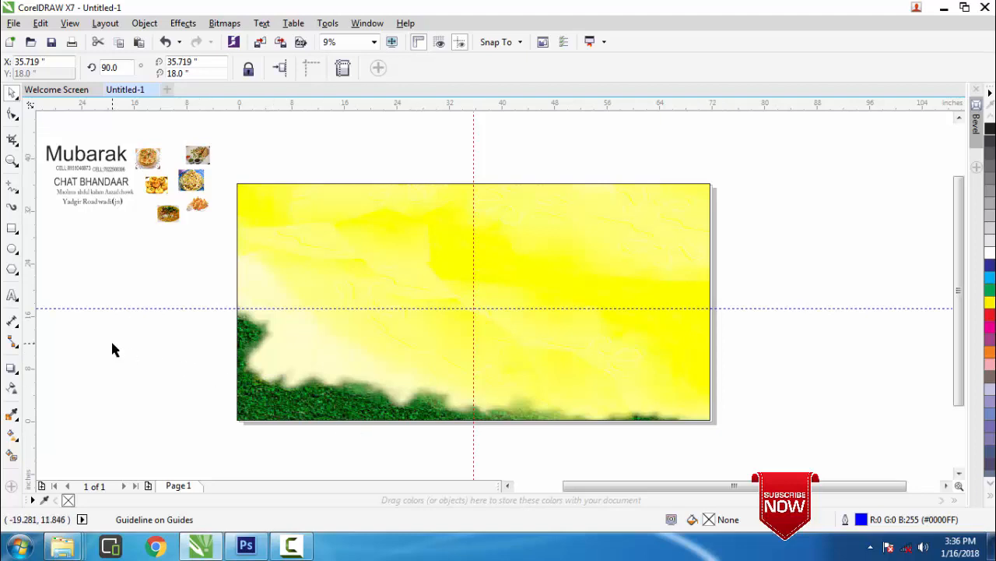
{"action": "left_click", "coordinate": [12, 228]}
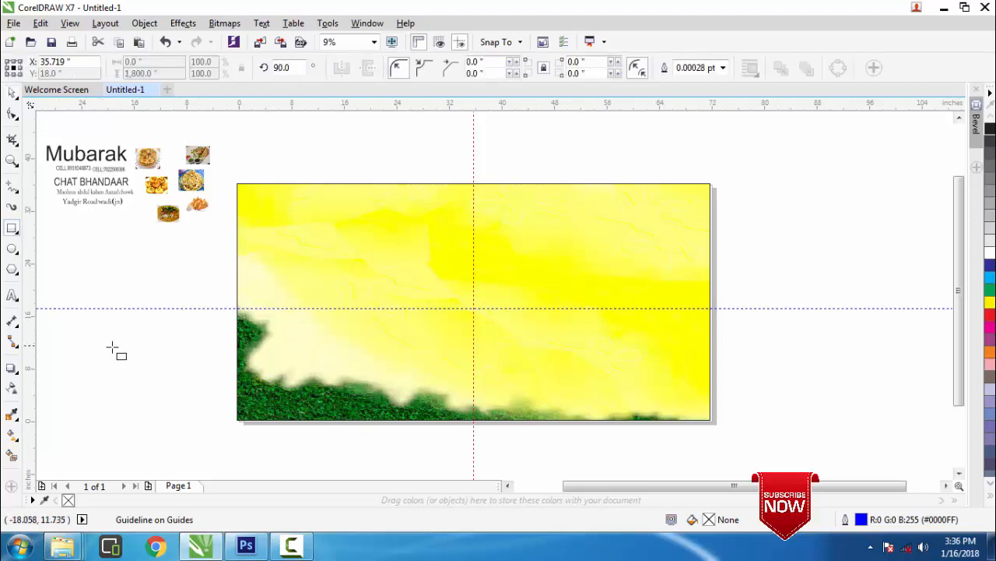
{"action": "left_click_drag", "start_coordinate": [88, 337], "coordinate": [194, 421]}
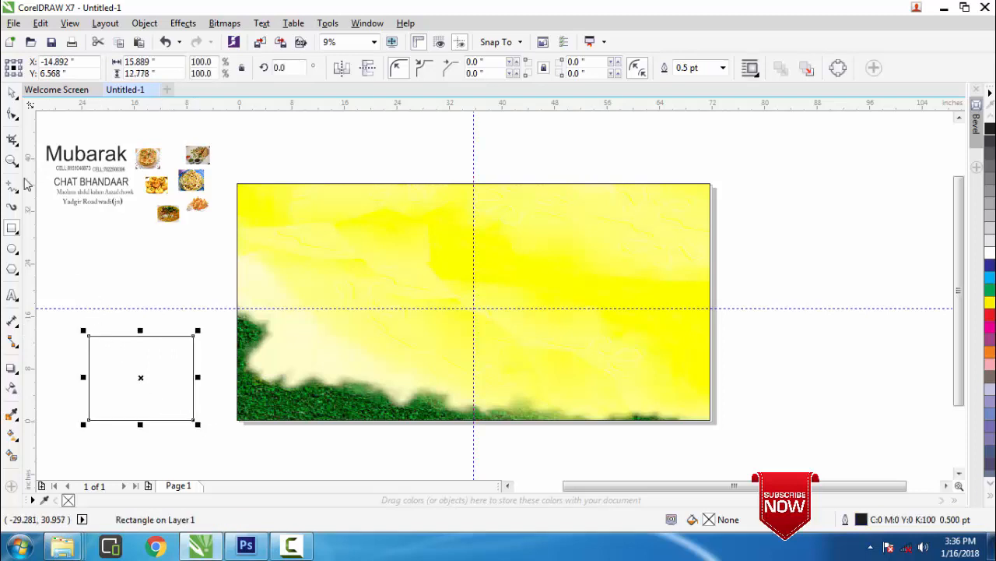
Round the rectangle's corners to 2.111 inches and move it to the banner's bottom-left corner
{"action": "left_click", "coordinate": [13, 117]}
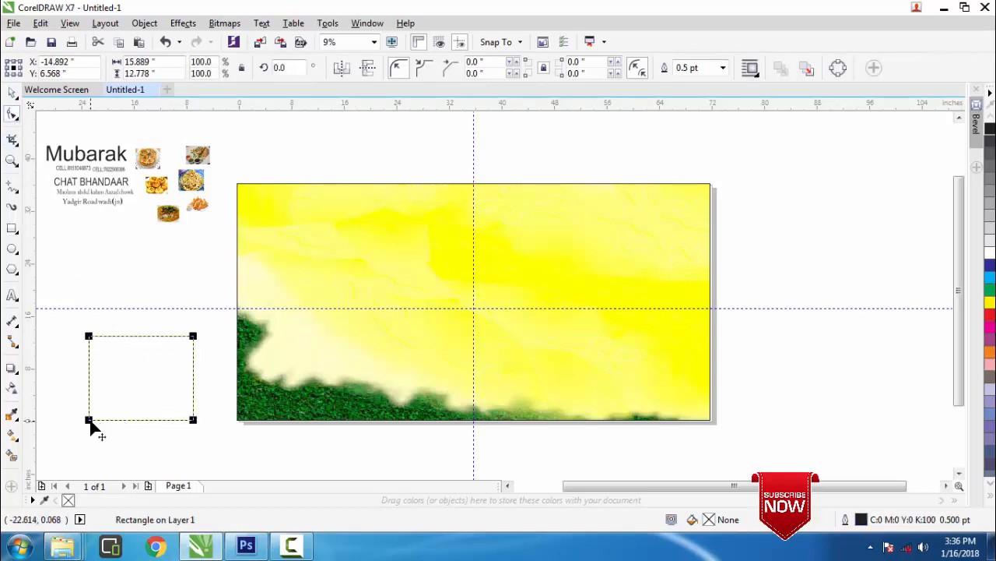
{"action": "left_click_drag", "start_coordinate": [91, 421], "coordinate": [103, 420]}
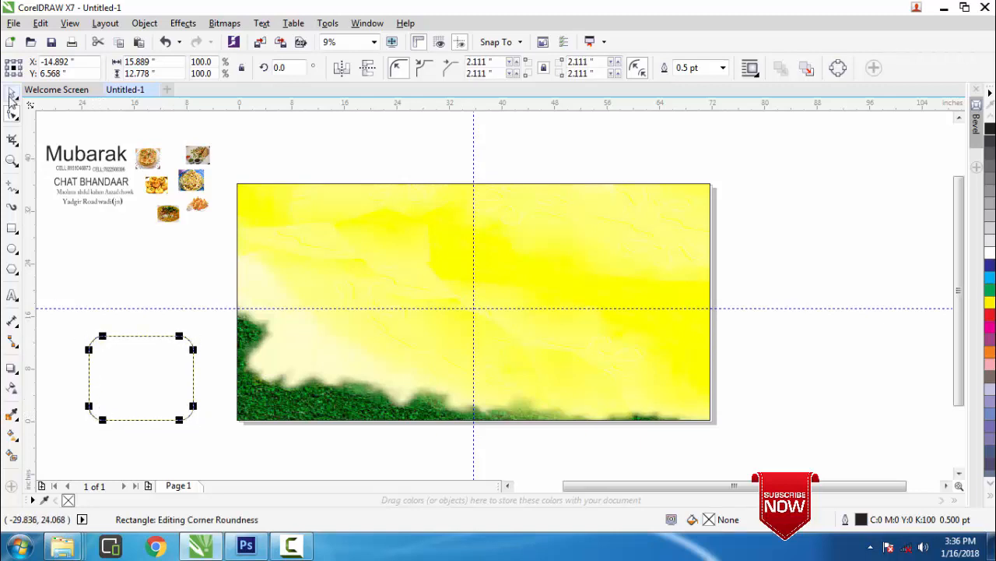
{"action": "left_click", "coordinate": [11, 92]}
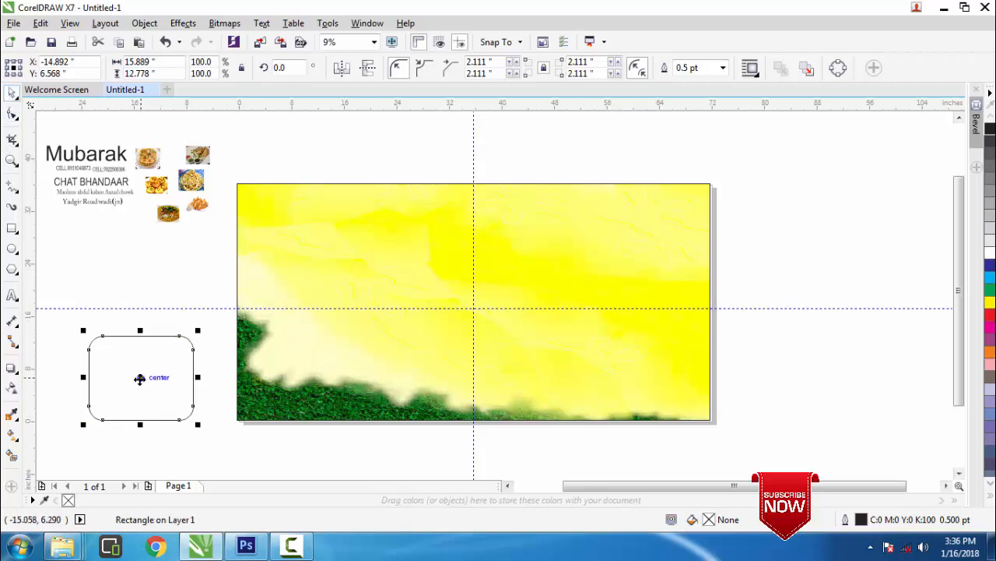
{"action": "left_click_drag", "start_coordinate": [139, 379], "coordinate": [290, 375]}
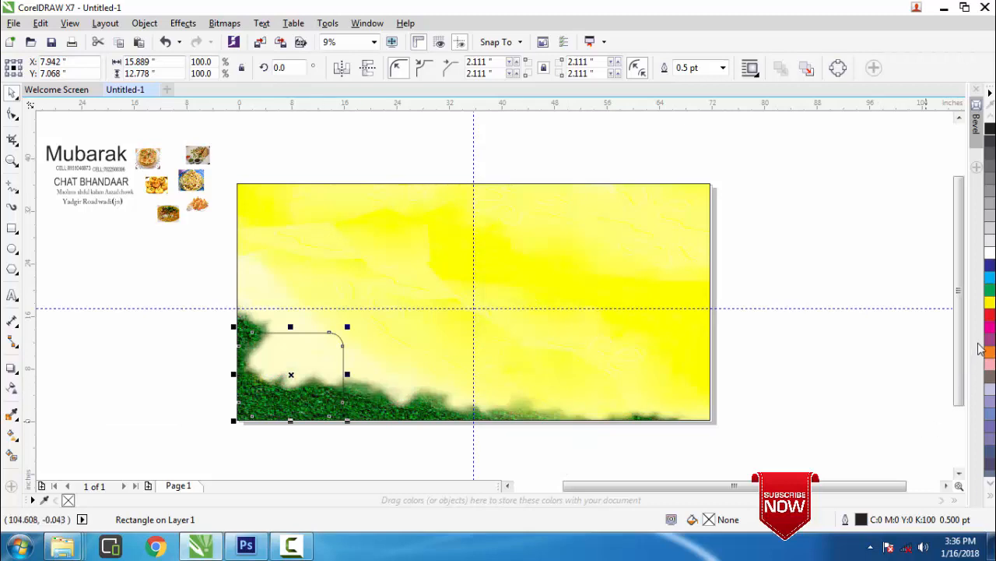
Fill the rounded box red, adjust its position and enlarge it slightly
{"action": "left_click", "coordinate": [991, 315]}
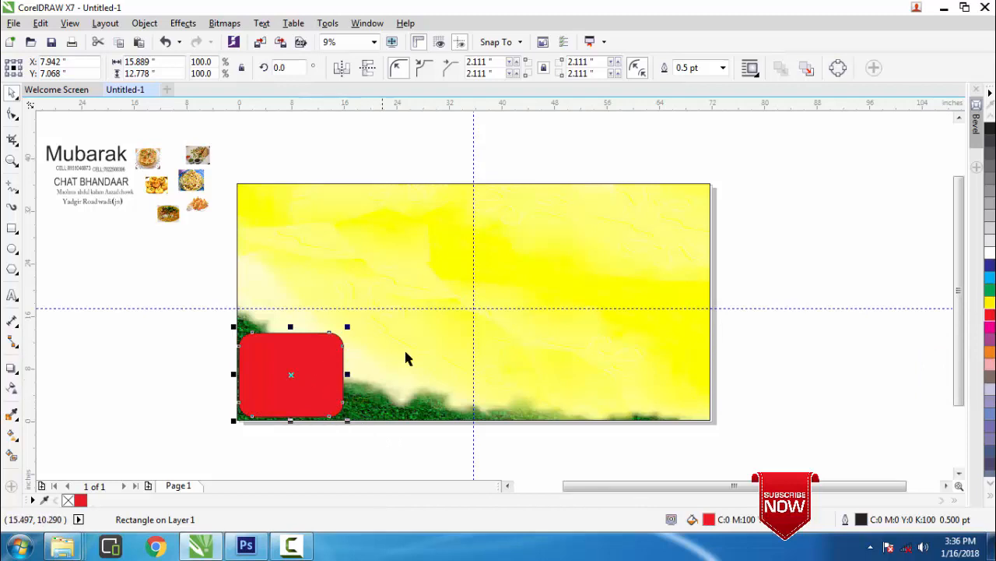
{"action": "left_click", "coordinate": [990, 305]}
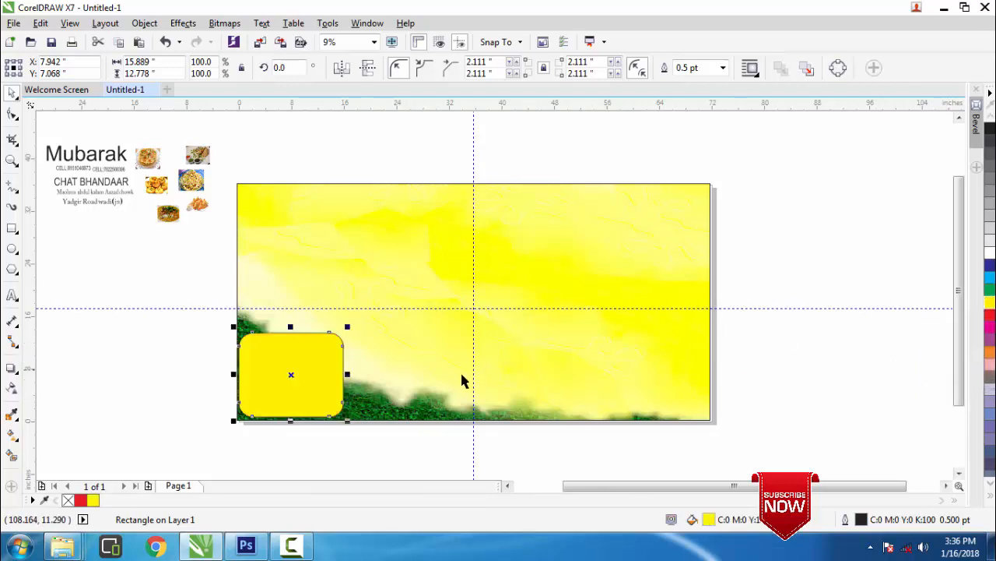
{"action": "left_click", "coordinate": [990, 316]}
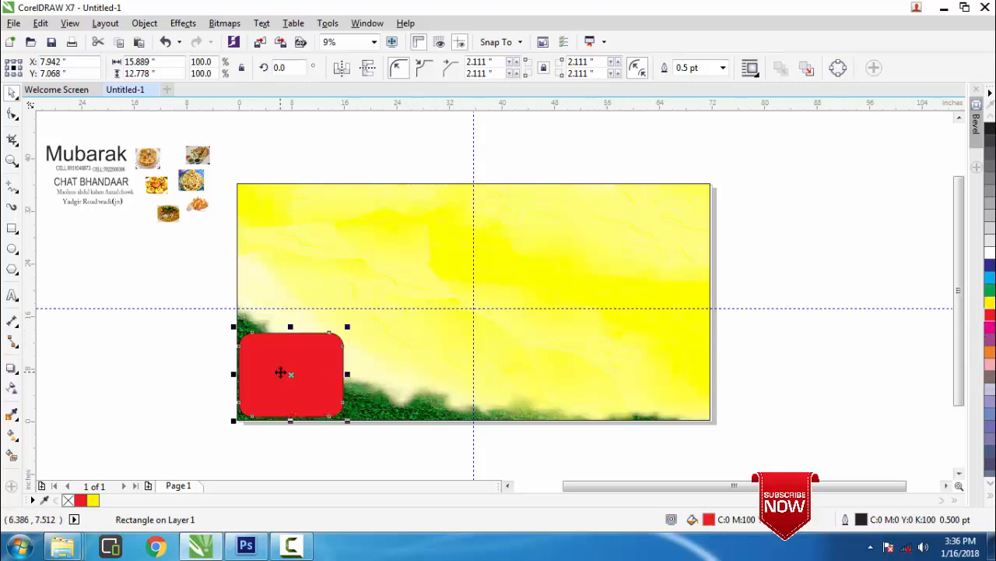
{"action": "left_click_drag", "start_coordinate": [293, 375], "coordinate": [301, 375]}
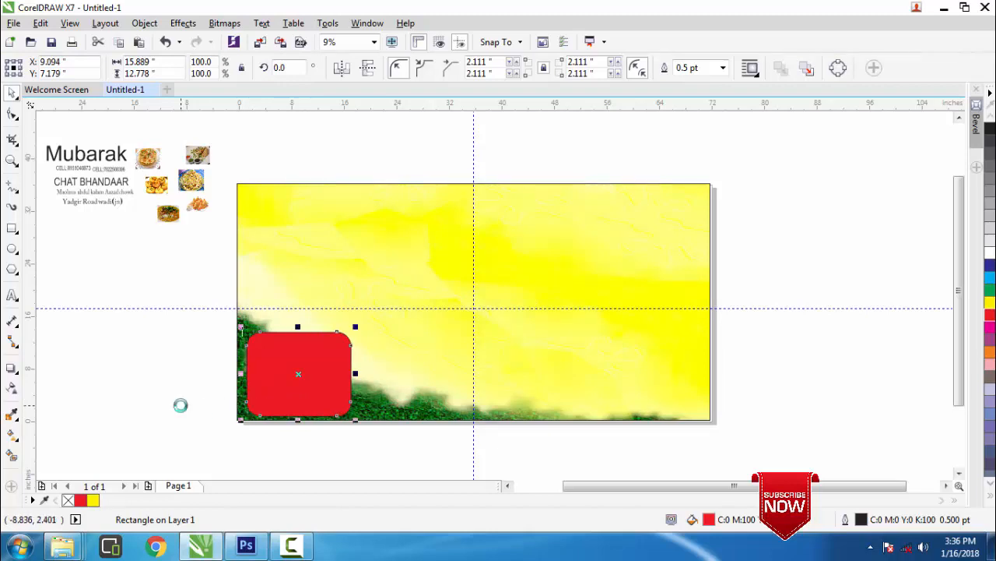
{"action": "key", "text": "Left"}
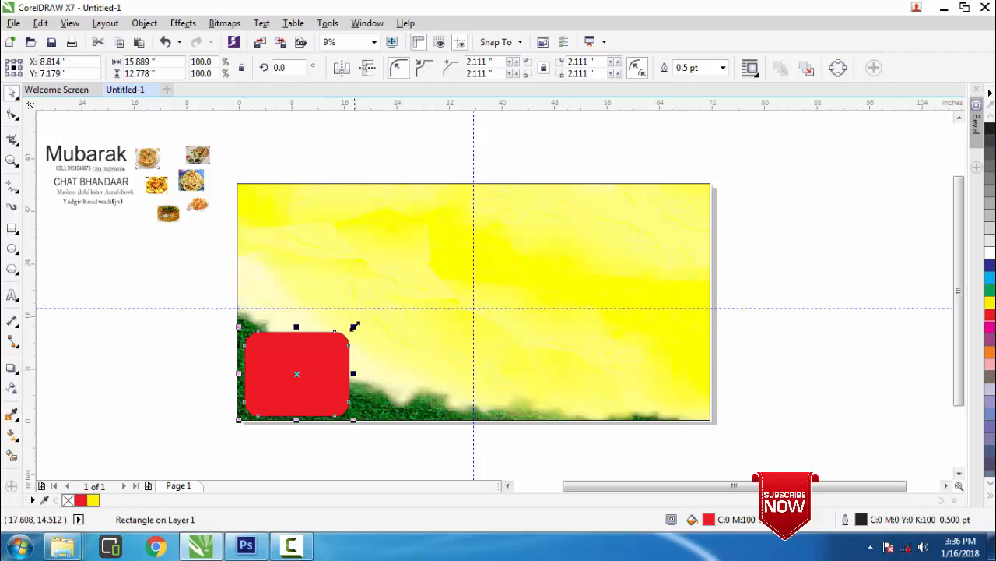
{"action": "left_click_drag", "start_coordinate": [354, 325], "coordinate": [362, 313]}
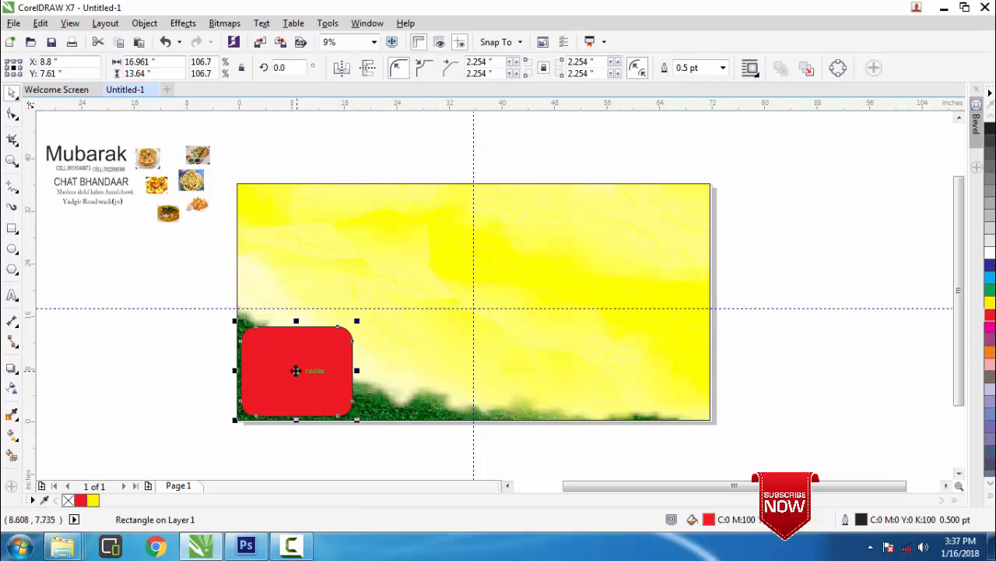
Copy and paste the red box, placing the copy beside the first along the bottom
{"action": "right_click", "coordinate": [296, 370]}
{"action": "left_click", "coordinate": [335, 297]}
{"action": "right_click", "coordinate": [768, 352]}
{"action": "left_click", "coordinate": [802, 438]}
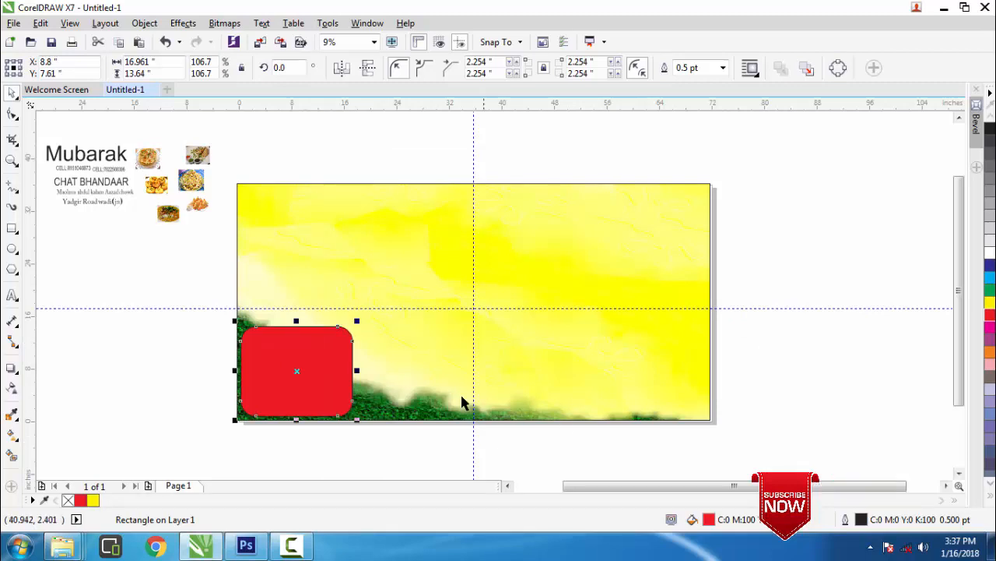
{"action": "left_click_drag", "start_coordinate": [296, 369], "coordinate": [413, 373]}
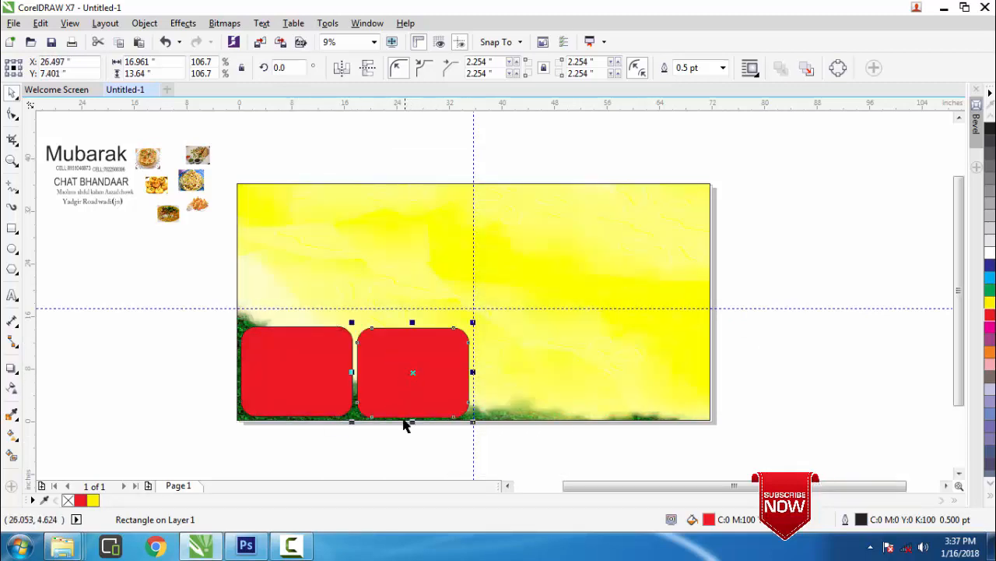
{"action": "key", "text": "Up"}
{"action": "key", "text": "Up"}
{"action": "key", "text": "Up"}
{"action": "key", "text": "Up"}
{"action": "key", "text": "Up"}
{"action": "key", "text": "Up"}
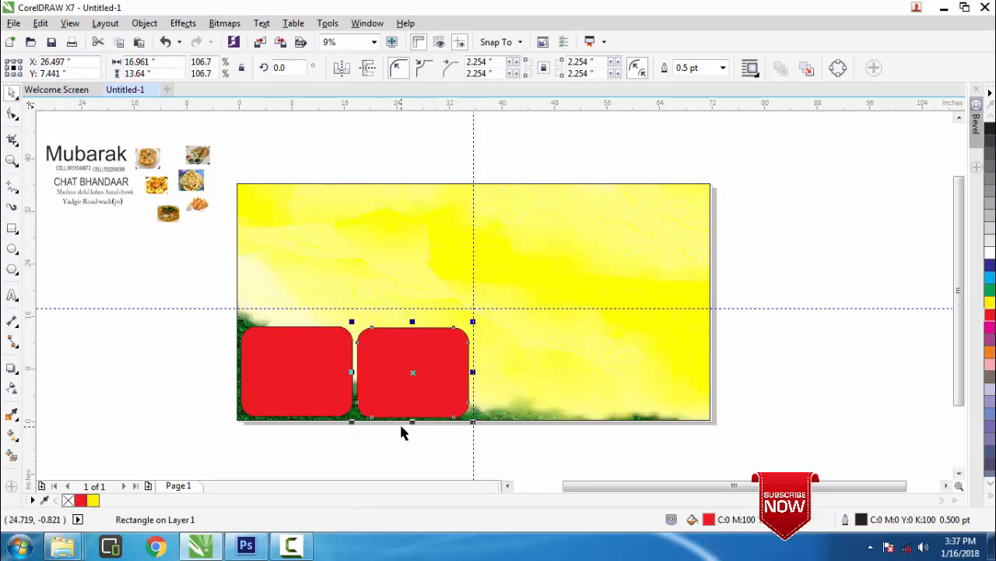
{"action": "key", "text": "Up"}
{"action": "key", "text": "Up"}
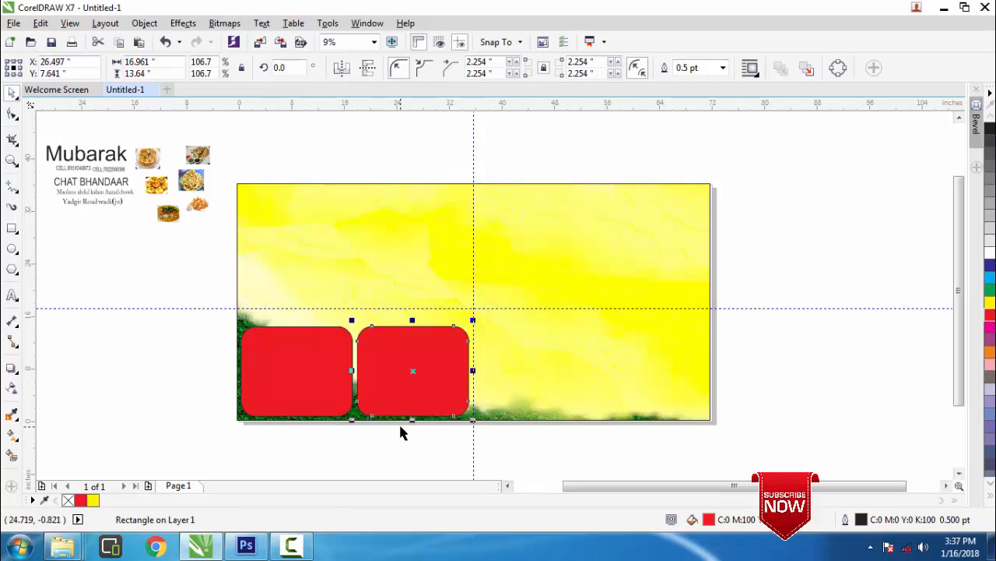
Paste third and fourth red boxes to the right of the centre guideline along the bottom
{"action": "right_click", "coordinate": [412, 371]}
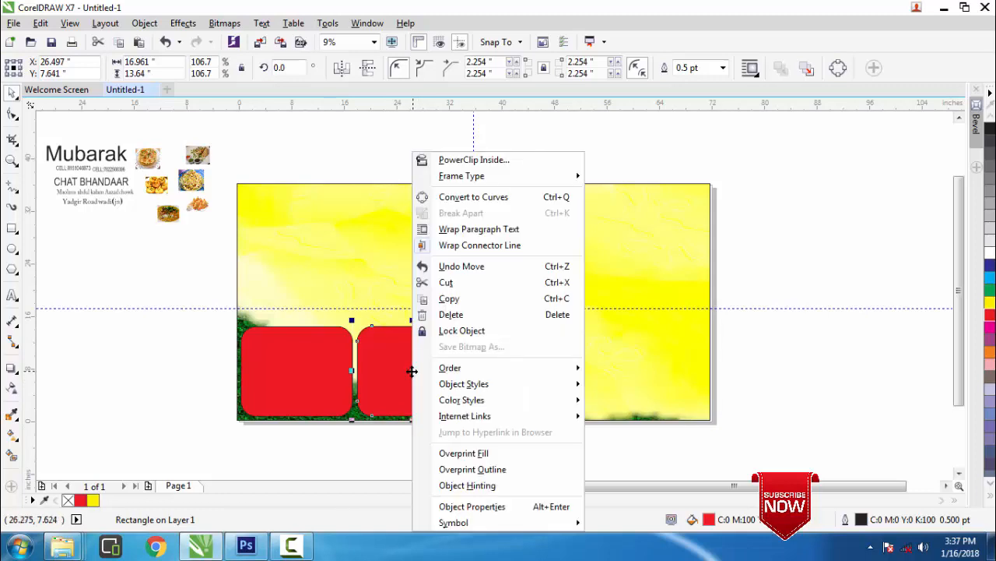
{"action": "left_click", "coordinate": [458, 302]}
{"action": "right_click", "coordinate": [753, 351]}
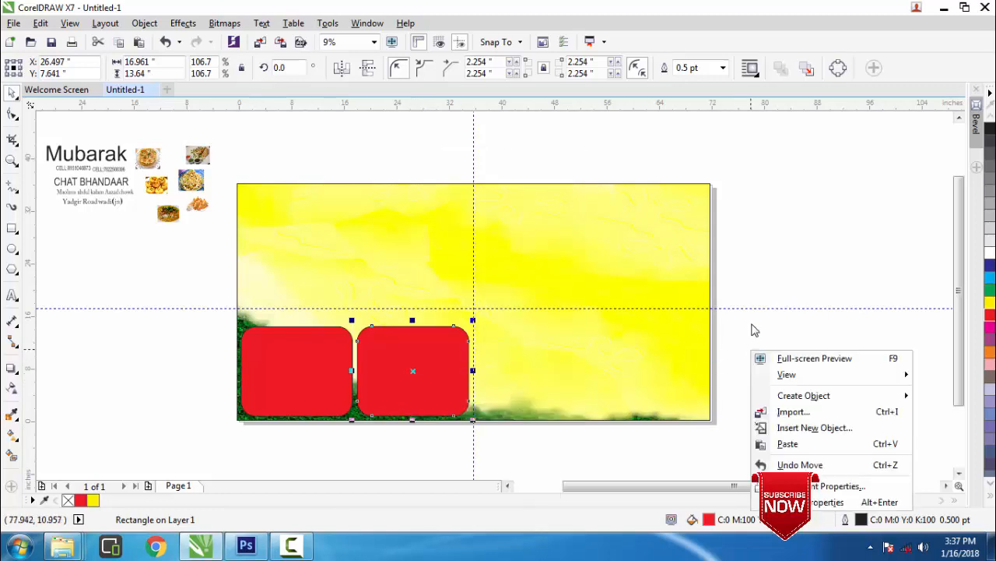
{"action": "left_click", "coordinate": [787, 443]}
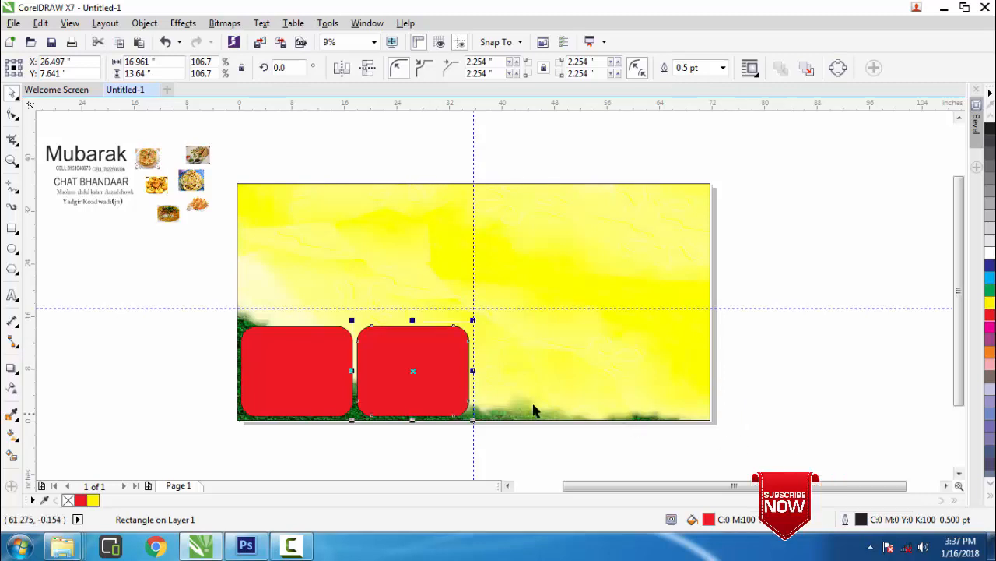
{"action": "left_click_drag", "start_coordinate": [460, 374], "coordinate": [532, 370]}
{"action": "key", "text": "Down"}
{"action": "key", "text": "Down"}
{"action": "key", "text": "Down"}
{"action": "key", "text": "Down"}
{"action": "key", "text": "Down"}
{"action": "key", "text": "Down"}
{"action": "key", "text": "Down"}
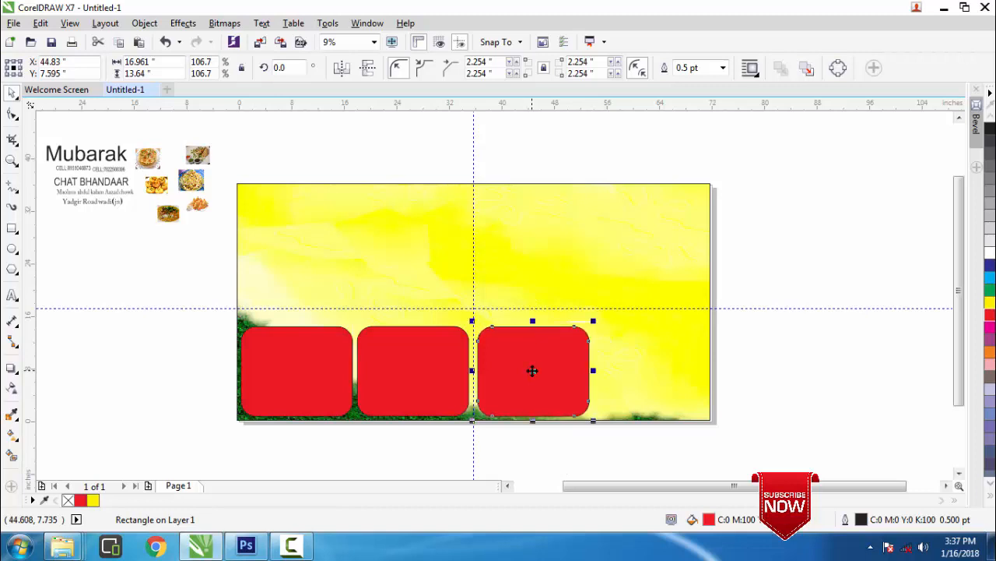
{"action": "right_click", "coordinate": [741, 340]}
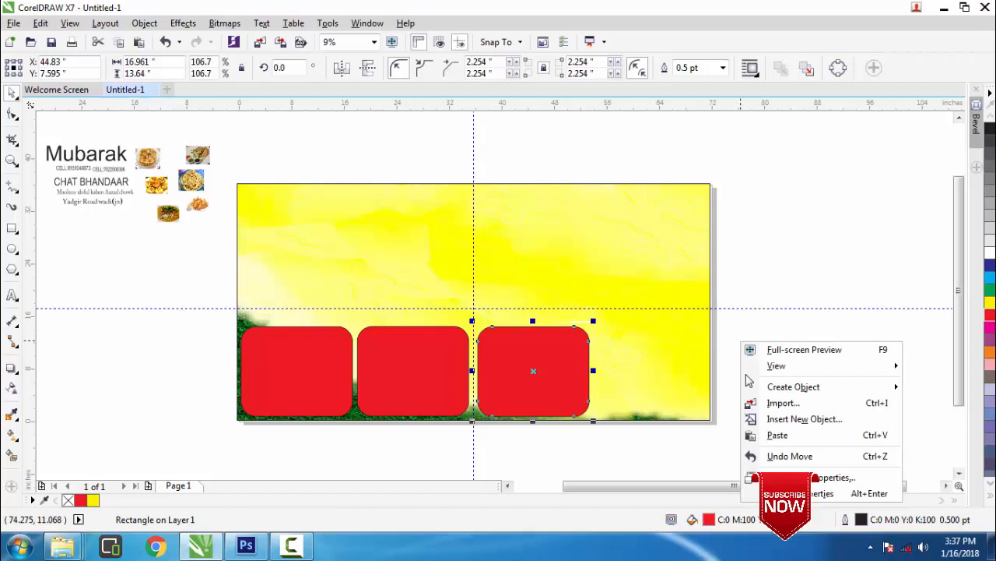
{"action": "left_click", "coordinate": [750, 433]}
{"action": "left_click", "coordinate": [428, 369]}
{"action": "left_click_drag", "start_coordinate": [412, 371], "coordinate": [647, 371]}
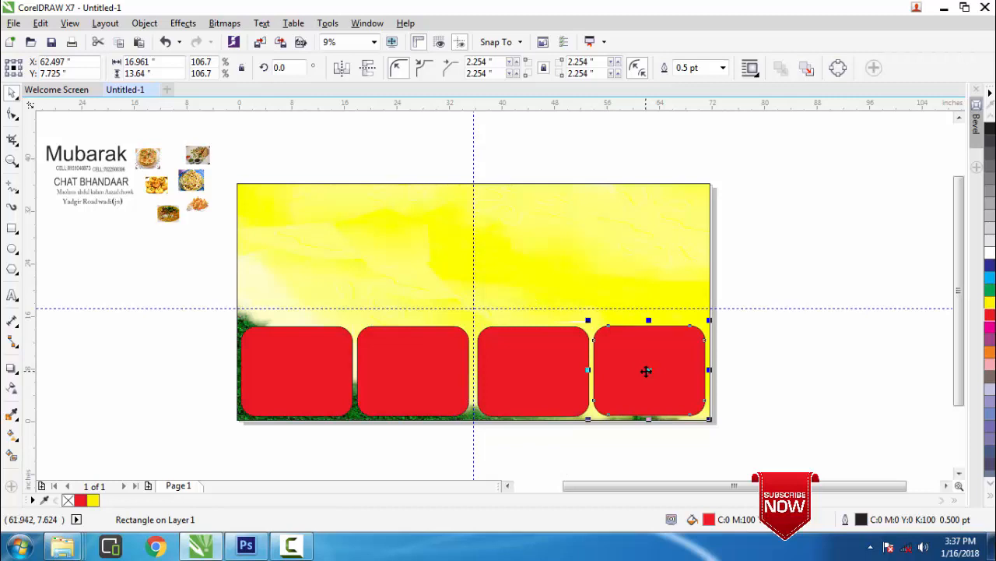
{"action": "key", "text": "Up"}
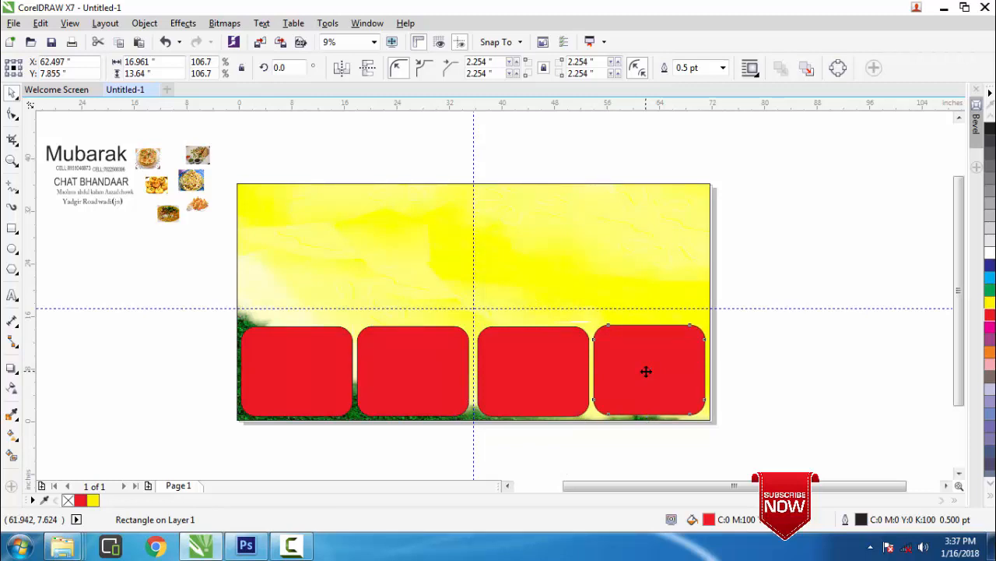
Nudge the third, second and first red boxes so all four sit level
{"action": "left_click", "coordinate": [537, 373]}
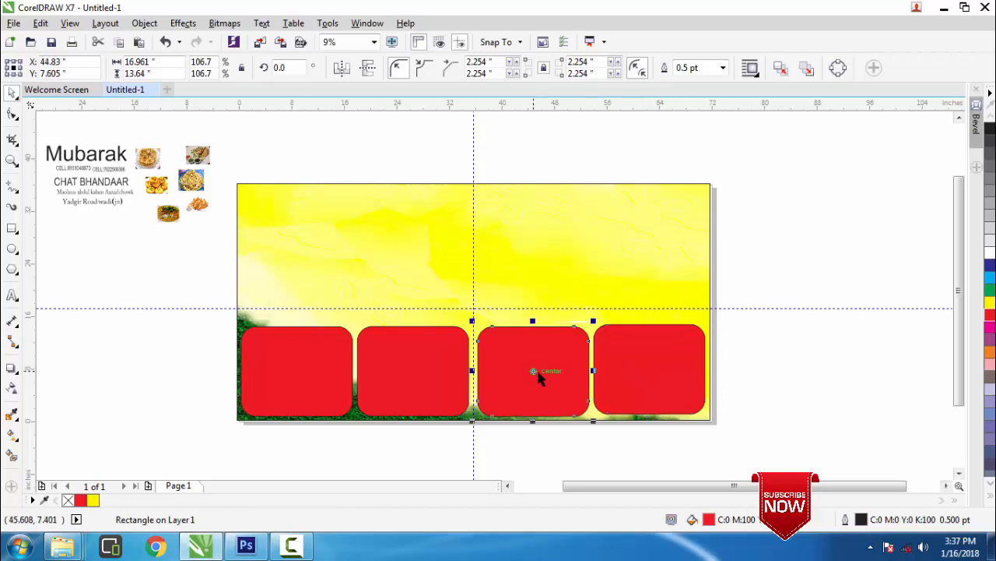
{"action": "key", "text": "Up"}
{"action": "key", "text": "Up"}
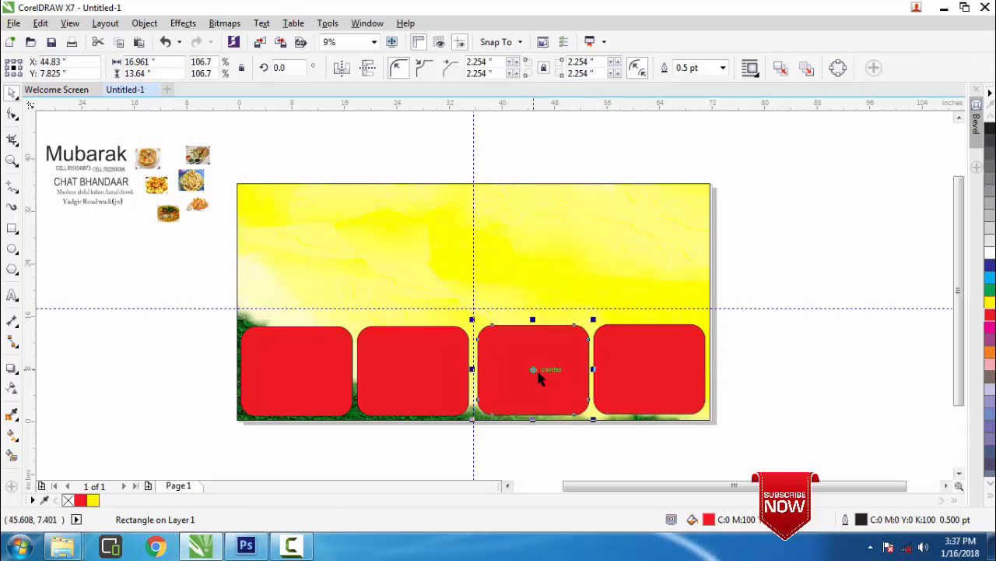
{"action": "left_click", "coordinate": [418, 363]}
{"action": "key", "text": "Up"}
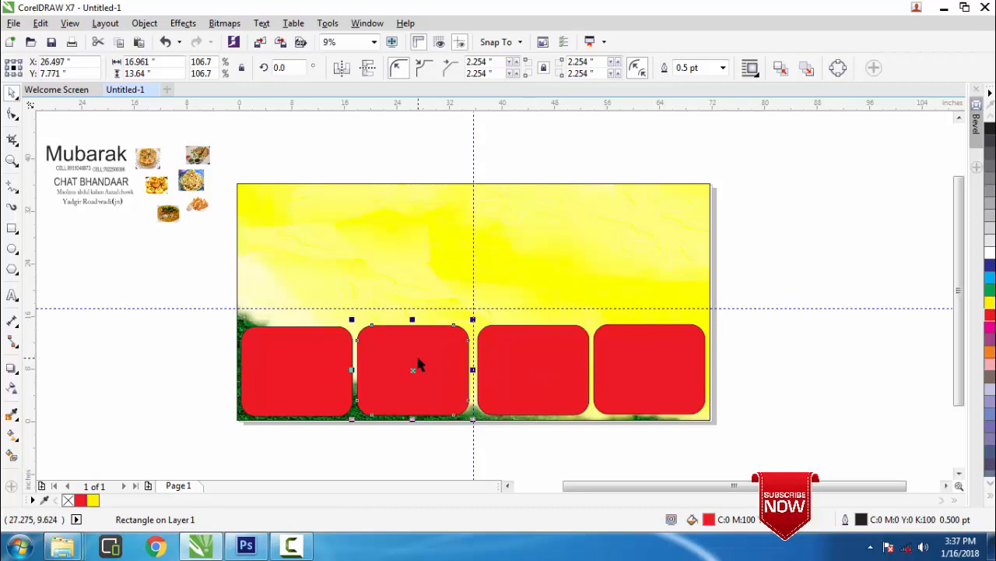
{"action": "key", "text": "Up"}
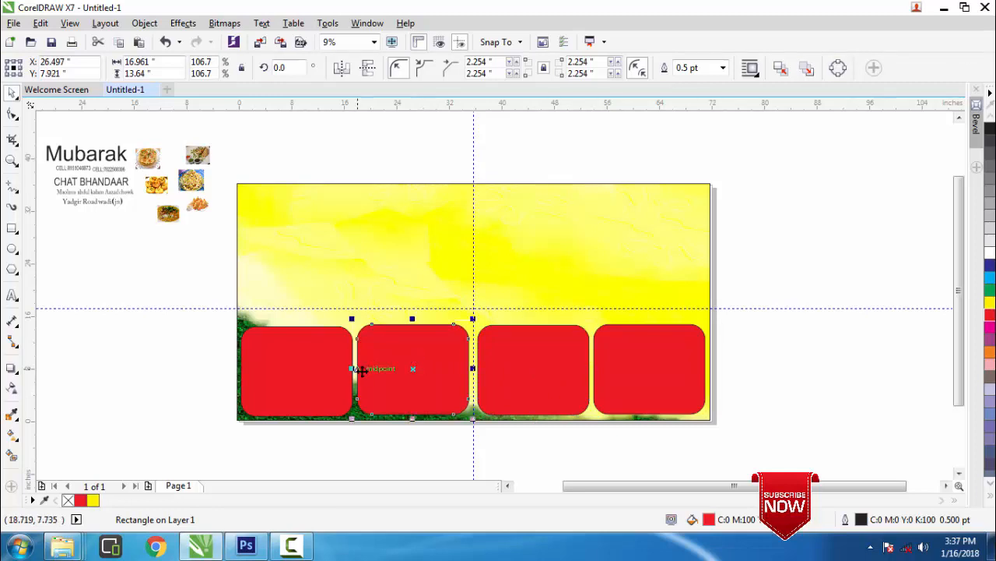
{"action": "key", "text": "Down"}
{"action": "key", "text": "Down"}
{"action": "key", "text": "Down"}
{"action": "left_click", "coordinate": [313, 379]}
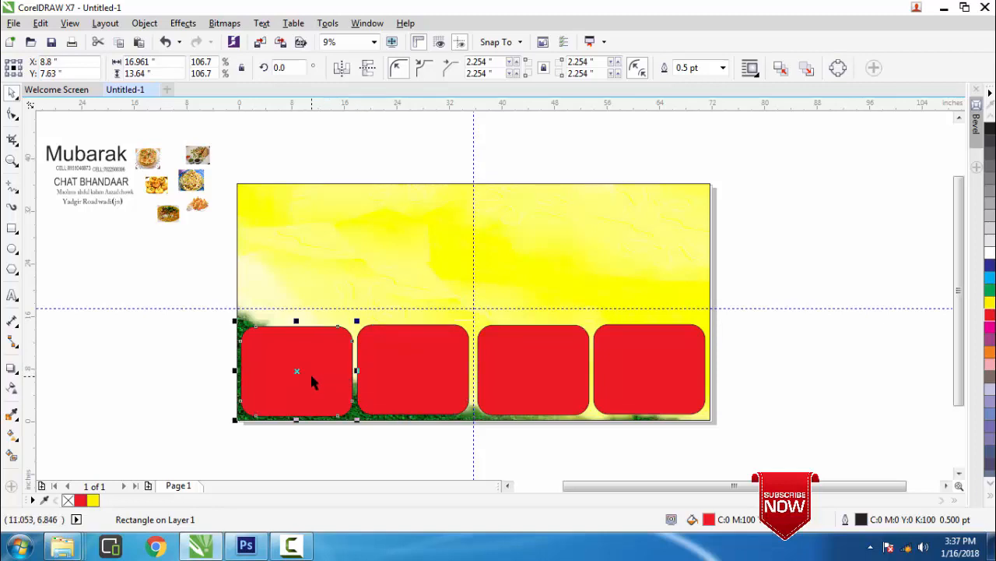
{"action": "key", "text": "Up"}
Copy the first red box and place the copy directly above the leftmost bottom box
{"action": "right_click", "coordinate": [299, 371]}
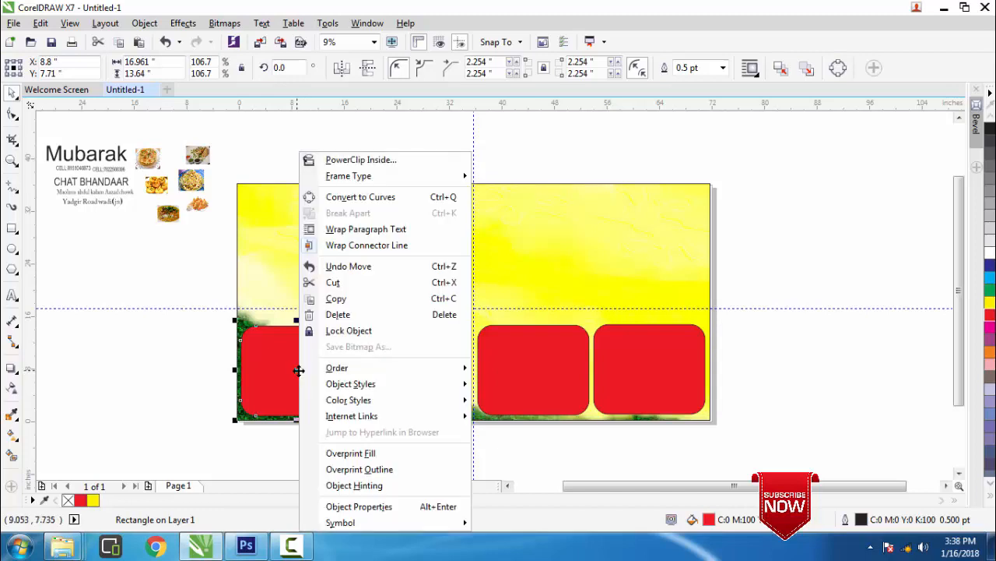
{"action": "left_click", "coordinate": [335, 298]}
{"action": "right_click", "coordinate": [131, 359]}
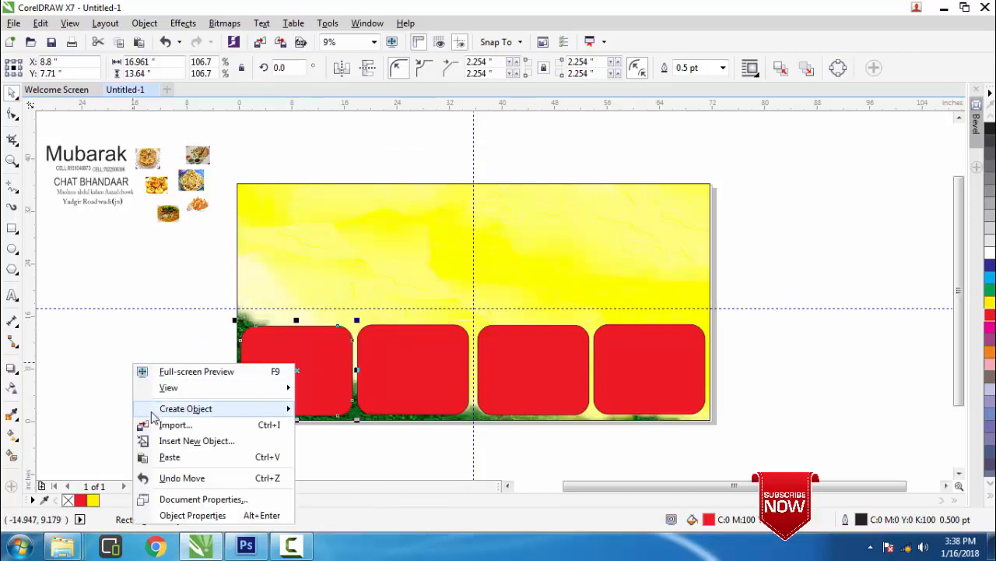
{"action": "left_click", "coordinate": [168, 458]}
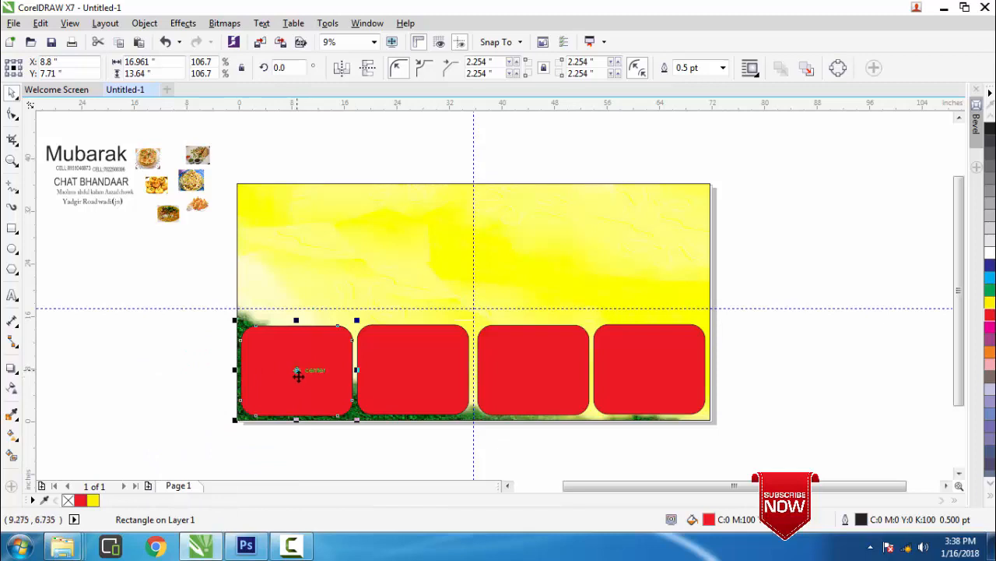
{"action": "left_click_drag", "start_coordinate": [298, 374], "coordinate": [297, 278]}
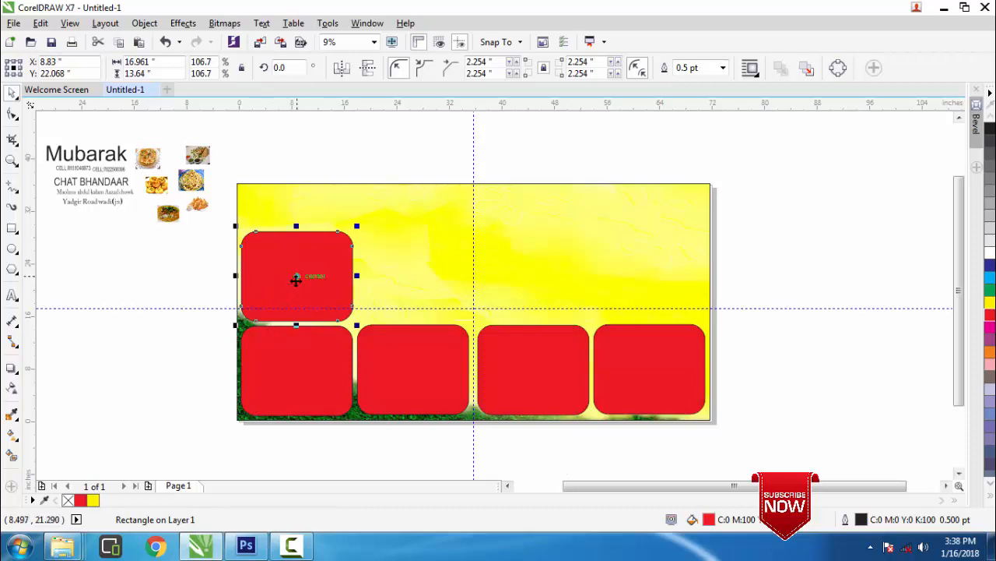
Paste another red box above the rightmost bottom box and nudge it into alignment
{"action": "right_click", "coordinate": [295, 277]}
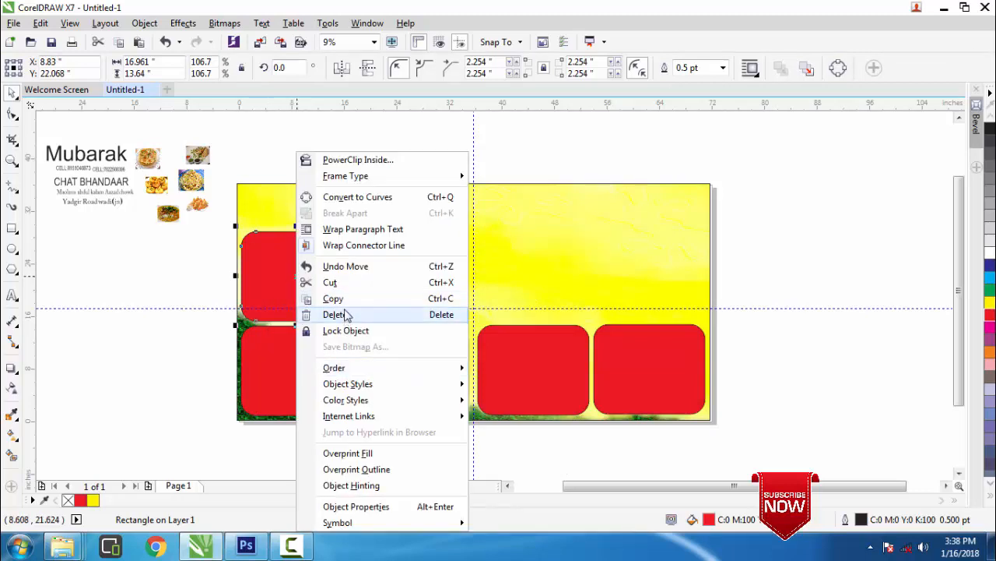
{"action": "left_click", "coordinate": [343, 300]}
{"action": "right_click", "coordinate": [739, 257]}
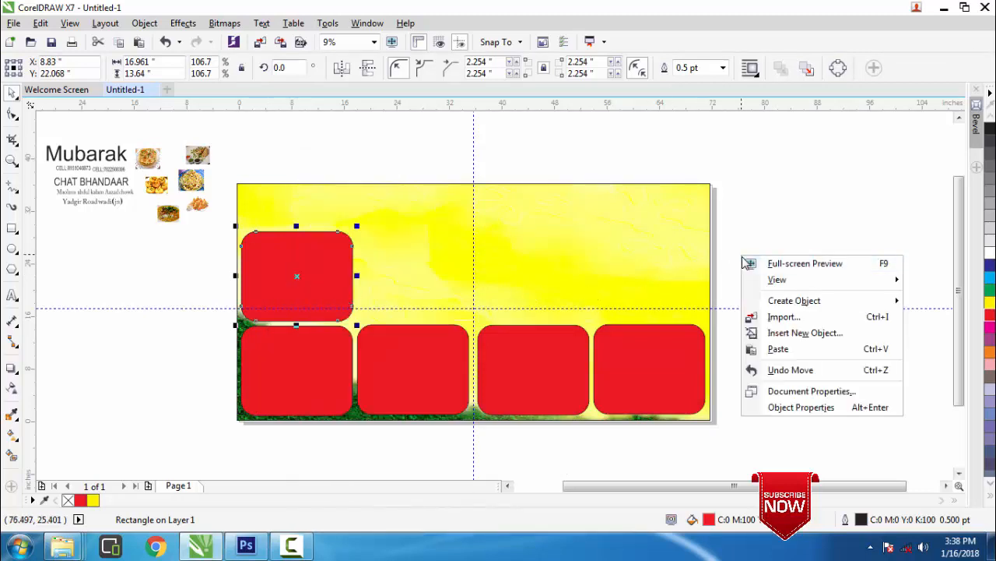
{"action": "left_click", "coordinate": [778, 349]}
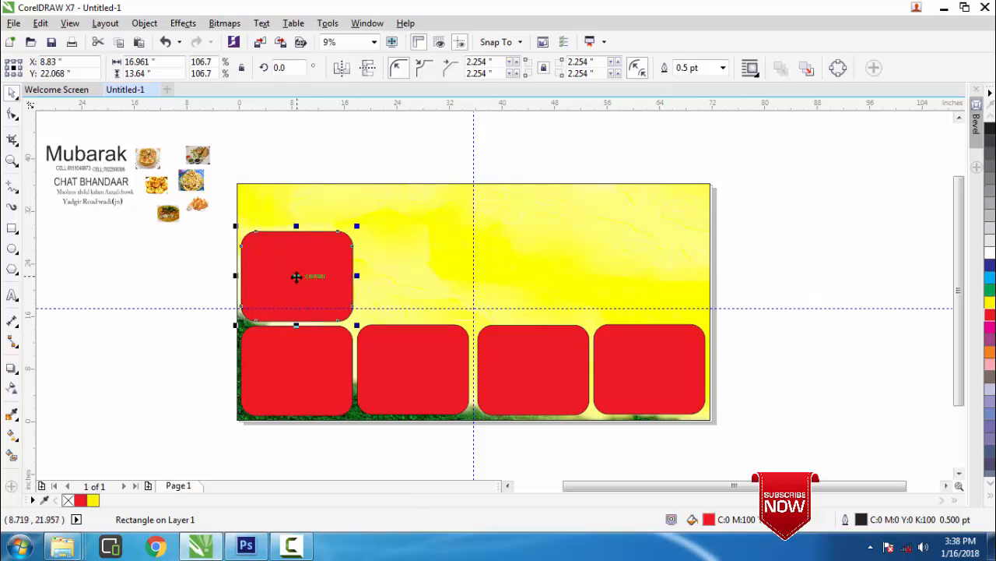
{"action": "left_click_drag", "start_coordinate": [297, 275], "coordinate": [648, 274]}
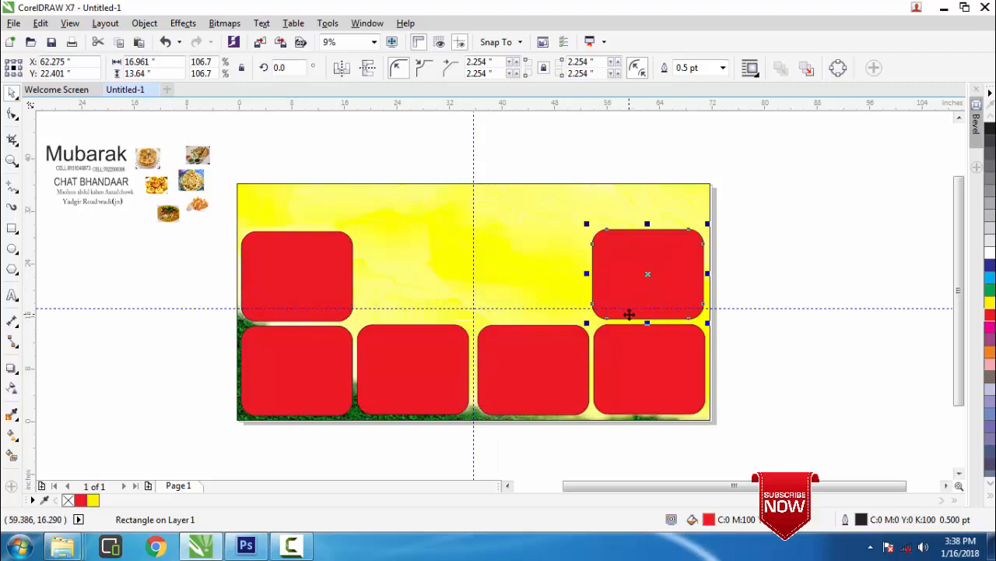
{"action": "key", "text": "Left"}
{"action": "key", "text": "Left"}
{"action": "key", "text": "Left"}
{"action": "key", "text": "Down"}
{"action": "key", "text": "Down"}
{"action": "key", "text": "Down"}
{"action": "key", "text": "Down"}
{"action": "key", "text": "Down"}
{"action": "key", "text": "Down"}
{"action": "key", "text": "Down"}
{"action": "key", "text": "Down"}
{"action": "key", "text": "Down"}
{"action": "key", "text": "Down"}
{"action": "key", "text": "Down"}
{"action": "key", "text": "Down"}
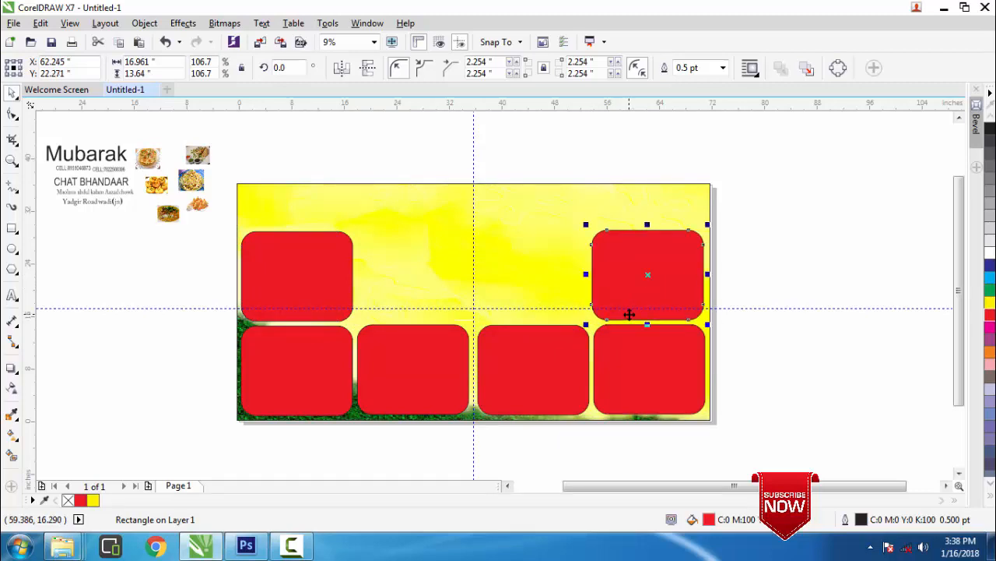
{"action": "key", "text": "Down"}
{"action": "key", "text": "Down"}
{"action": "key", "text": "Down"}
{"action": "key", "text": "Down"}
{"action": "key", "text": "Down"}
{"action": "key", "text": "Down"}
{"action": "key", "text": "Down"}
{"action": "key", "text": "Down"}
{"action": "key", "text": "Down"}
{"action": "key", "text": "Down"}
{"action": "key", "text": "Down"}
{"action": "key", "text": "Down"}
{"action": "key", "text": "Down"}
{"action": "key", "text": "Down"}
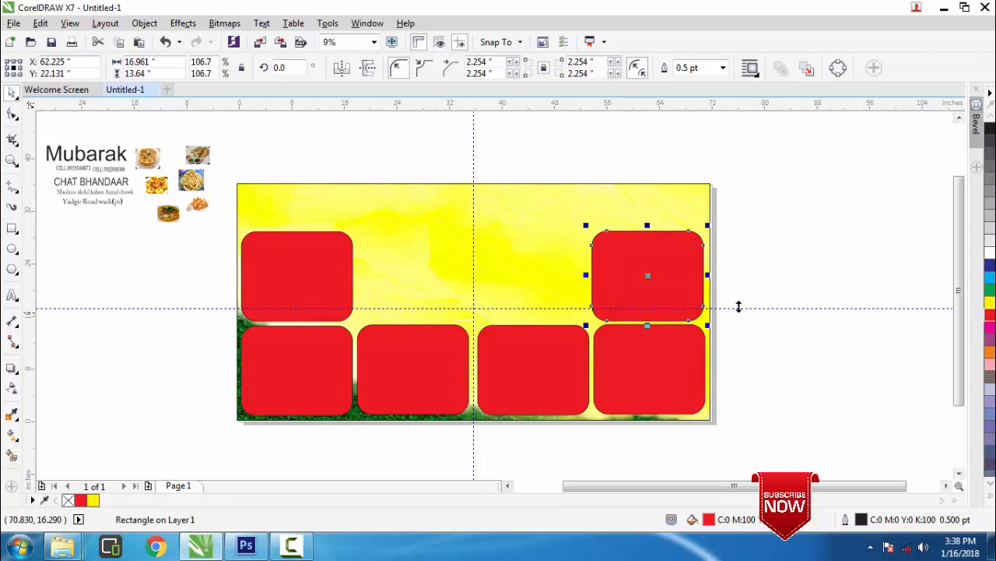
{"action": "left_click", "coordinate": [782, 266]}
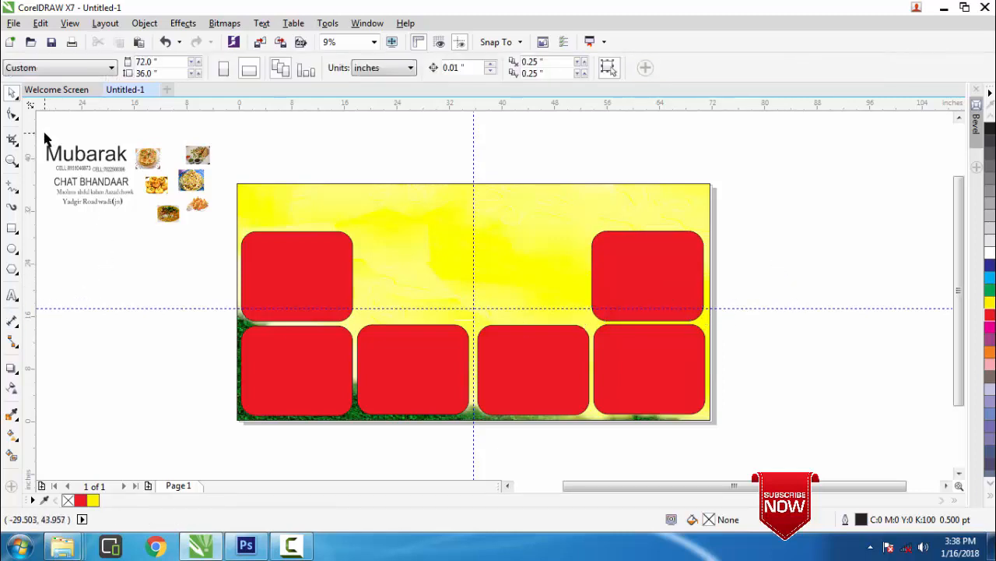
Move the masala papad photo out, enlarge it to 18.355 × 15.637 inches, and choose PowerClip Inside
{"action": "left_click_drag", "start_coordinate": [42, 139], "coordinate": [238, 297]}
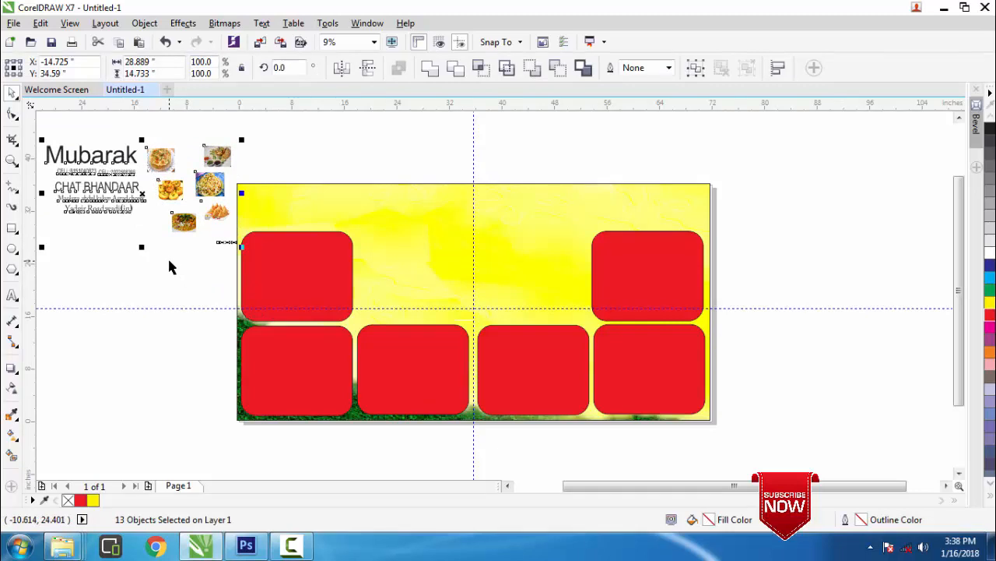
{"action": "left_click", "coordinate": [118, 257]}
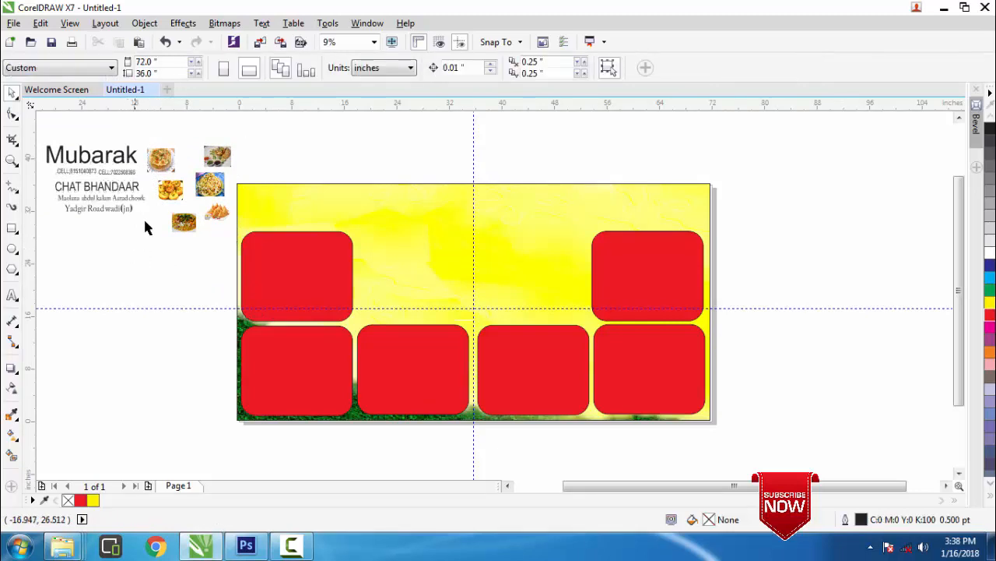
{"action": "left_click", "coordinate": [156, 167]}
{"action": "left_click_drag", "start_coordinate": [159, 159], "coordinate": [201, 459]}
{"action": "mouse_move", "coordinate": [118, 404]}
{"action": "left_mouse_down"}
{"action": "mouse_move", "coordinate": [85, 425]}
{"action": "mouse_move", "coordinate": [103, 418]}
{"action": "left_mouse_up"}
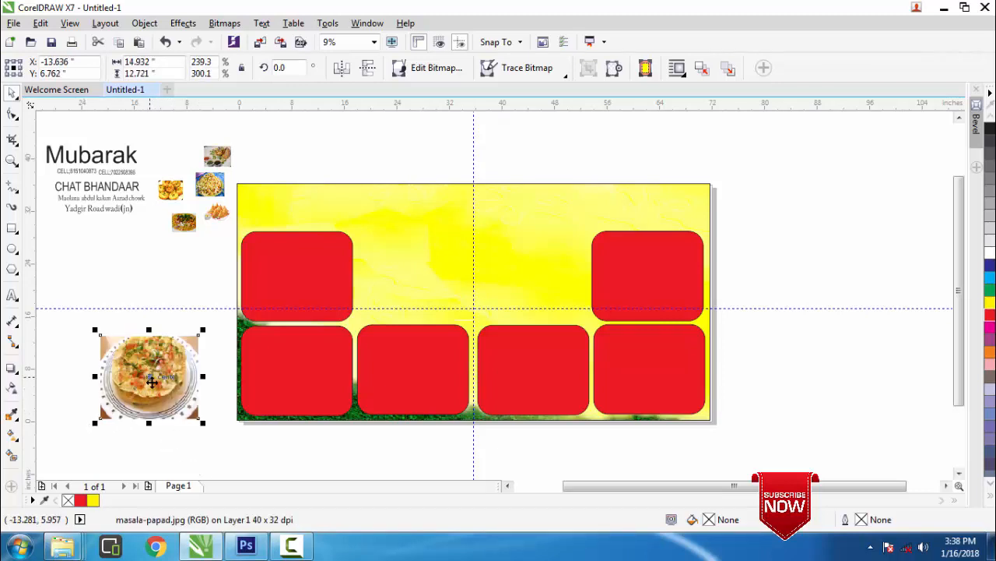
{"action": "left_click_drag", "start_coordinate": [152, 382], "coordinate": [152, 367]}
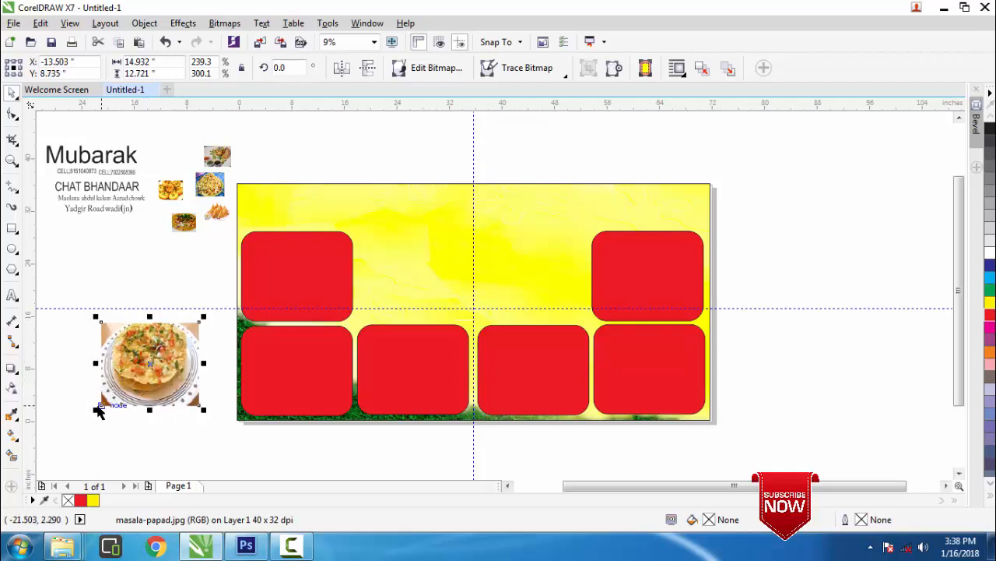
{"action": "left_click_drag", "start_coordinate": [95, 408], "coordinate": [73, 427]}
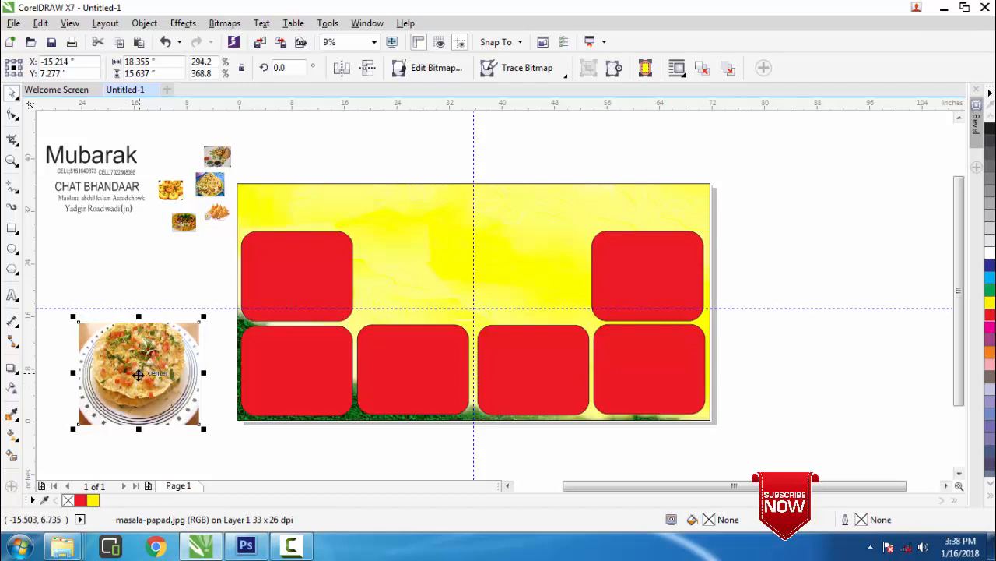
{"action": "right_click", "coordinate": [139, 373]}
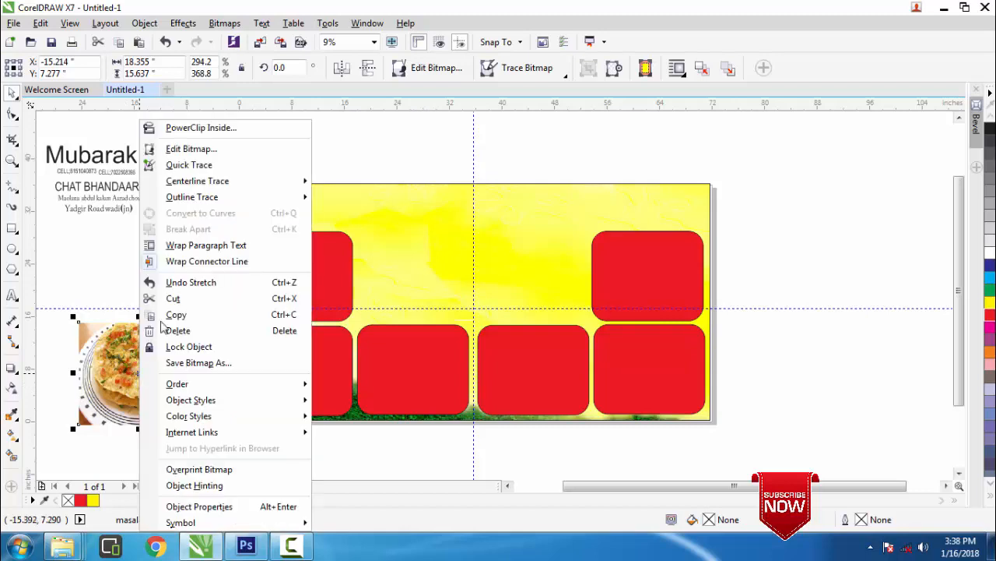
{"action": "left_click", "coordinate": [179, 127]}
PowerClip the masala papad photo into the upper-left red box, then shrink and nudge it left to fill it
{"action": "left_click", "coordinate": [293, 271]}
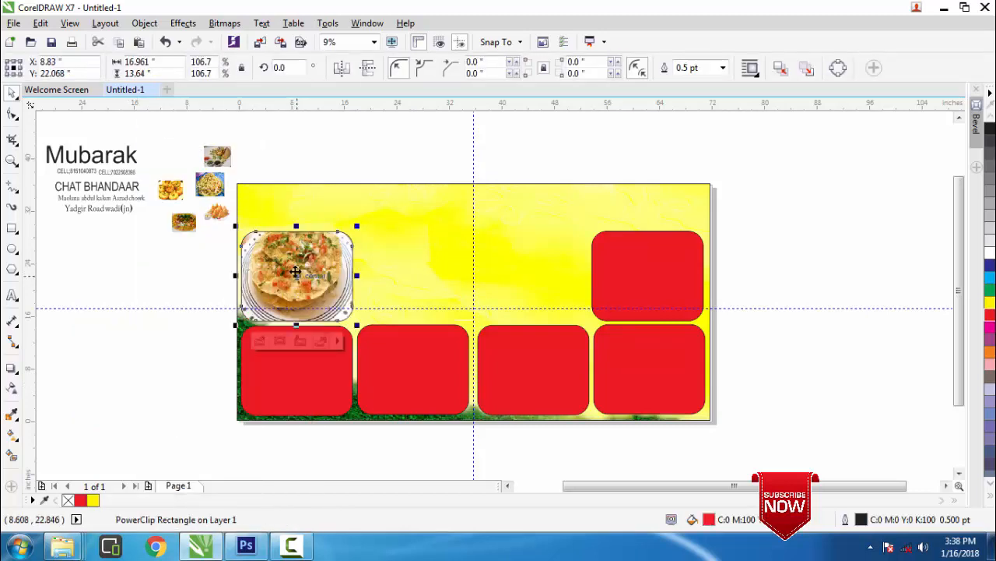
{"action": "left_click", "coordinate": [259, 341]}
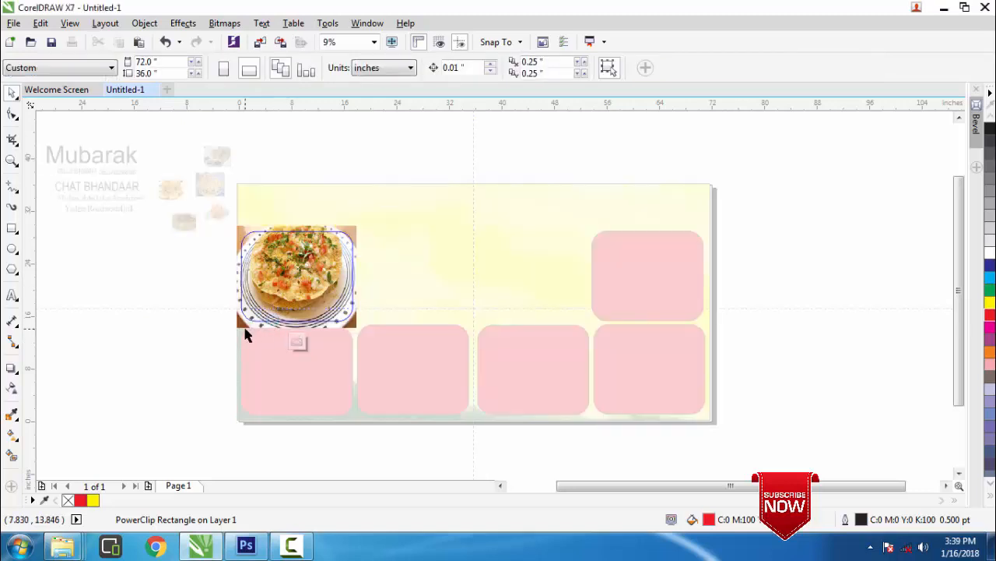
{"action": "left_click_drag", "start_coordinate": [234, 329], "coordinate": [232, 327]}
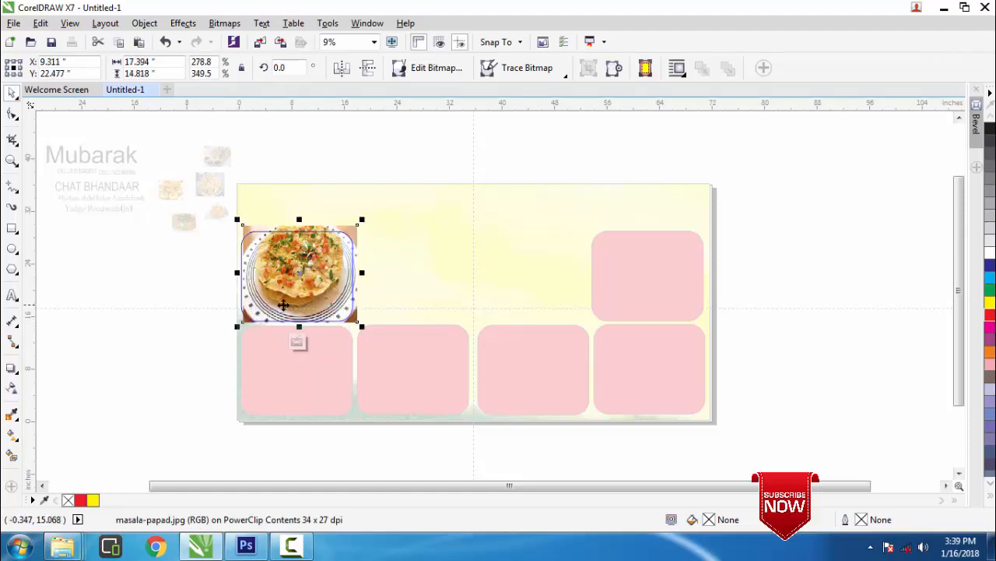
{"action": "key", "text": "Left"}
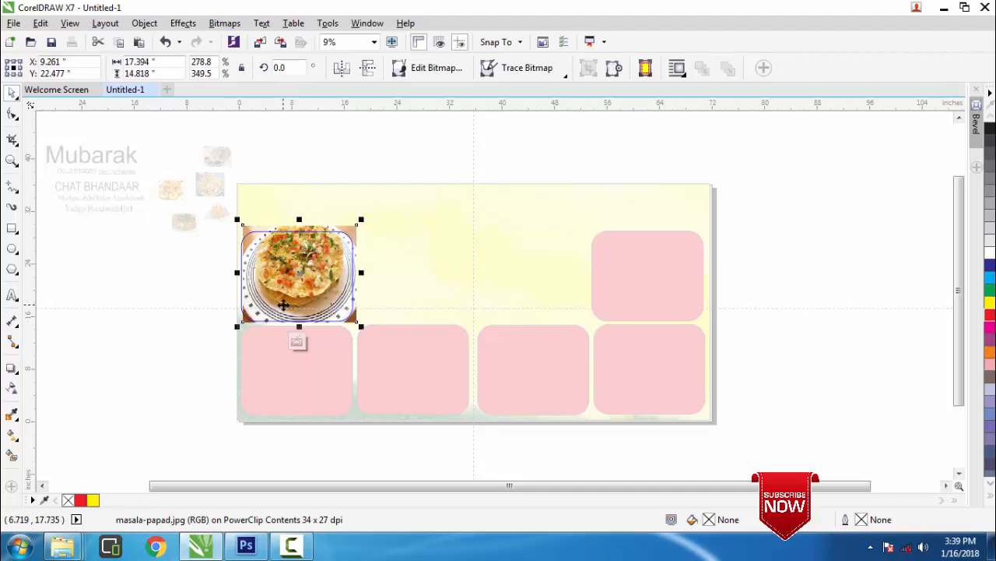
{"action": "key", "text": "Left"}
{"action": "key", "text": "Left"}
{"action": "key", "text": "Left"}
{"action": "key", "text": "Left"}
{"action": "key", "text": "Left"}
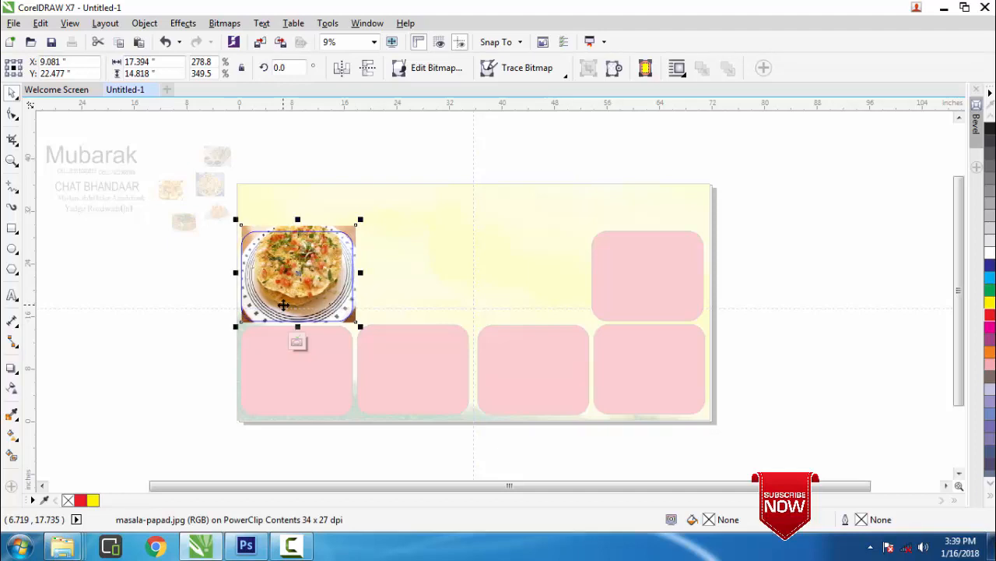
{"action": "left_click", "coordinate": [297, 342]}
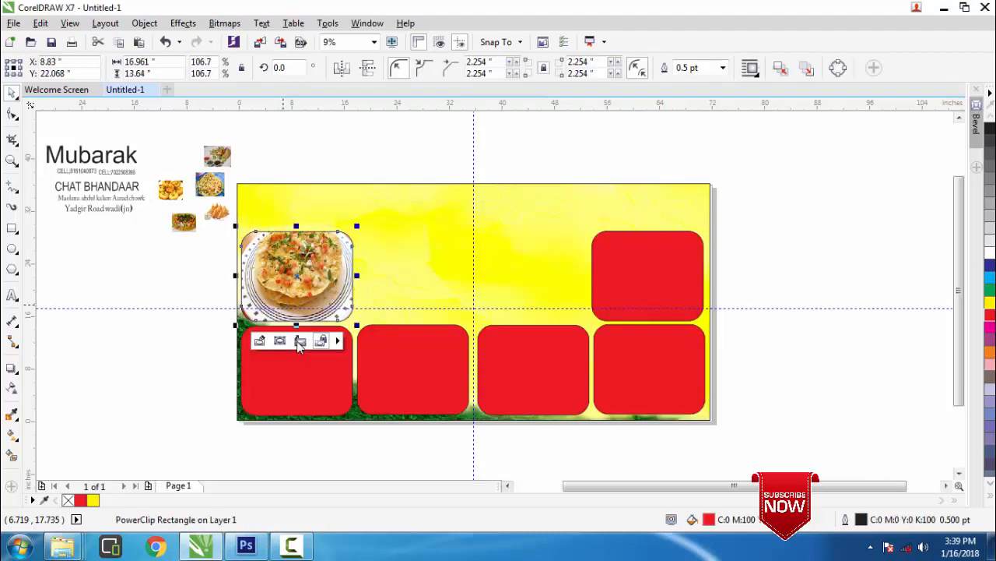
{"action": "left_click", "coordinate": [193, 342]}
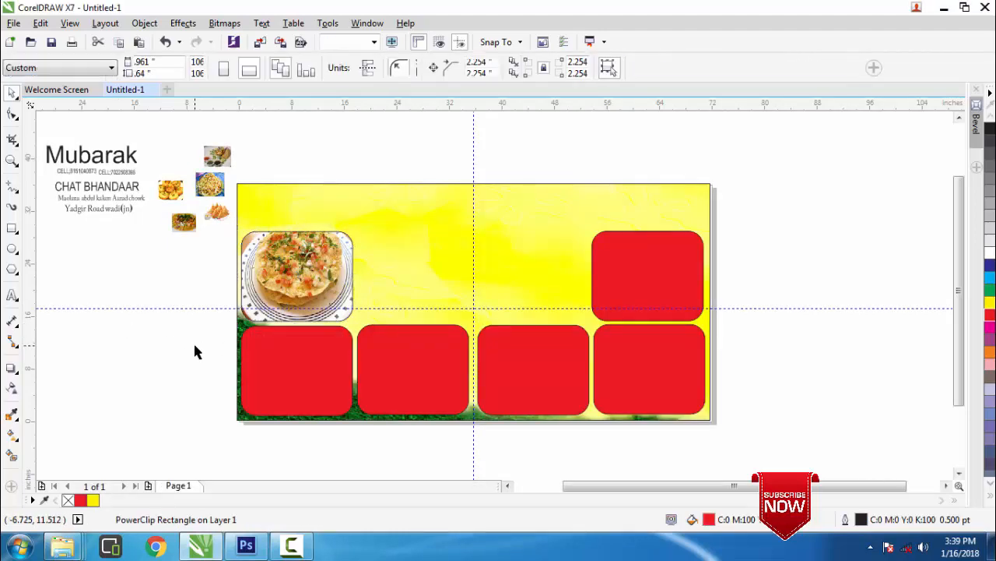
Move and enlarge the pani puri photo, then PowerClip it inside the bottom-left red panel
{"action": "left_click", "coordinate": [171, 191]}
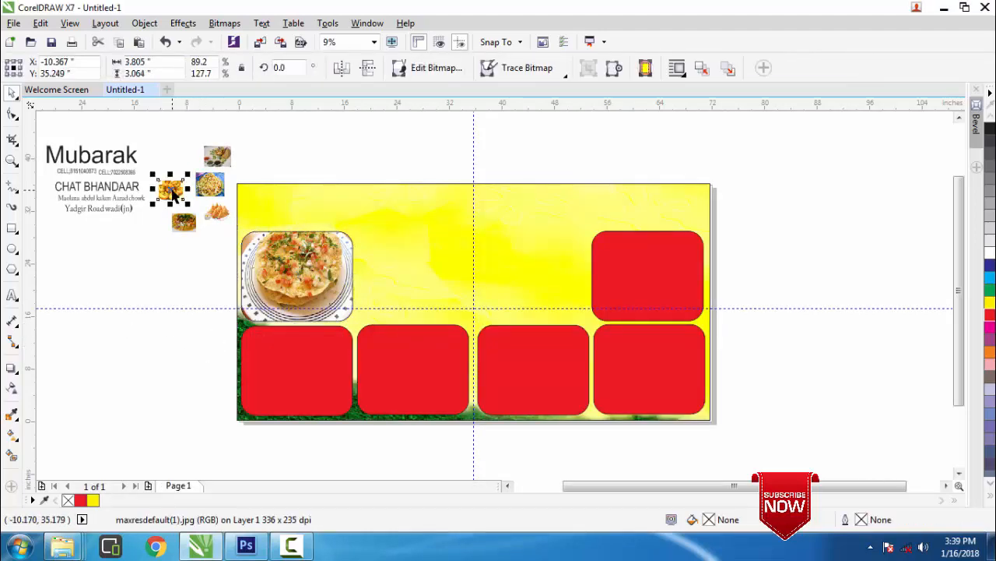
{"action": "left_click_drag", "start_coordinate": [171, 191], "coordinate": [54, 465]}
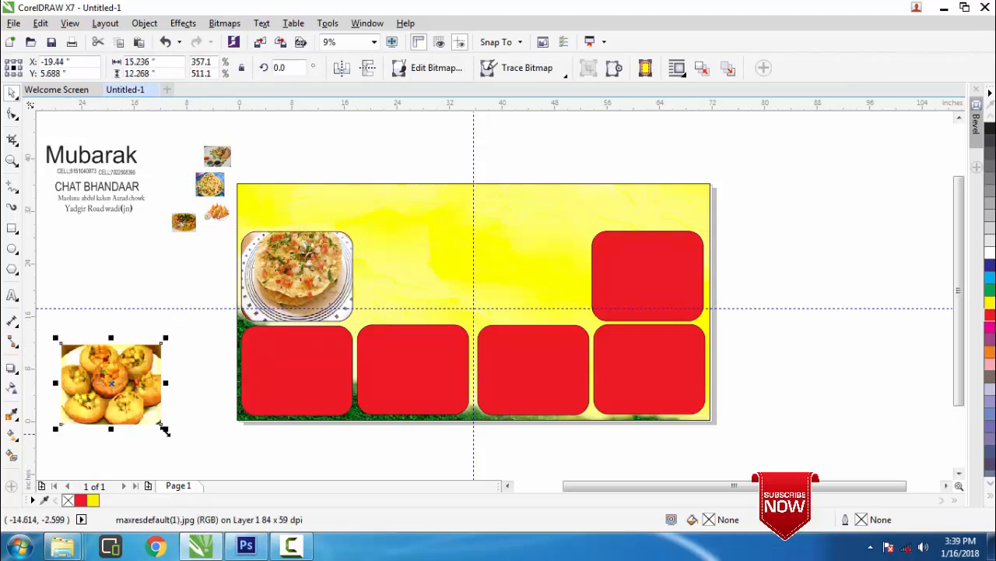
{"action": "left_click_drag", "start_coordinate": [162, 424], "coordinate": [180, 440]}
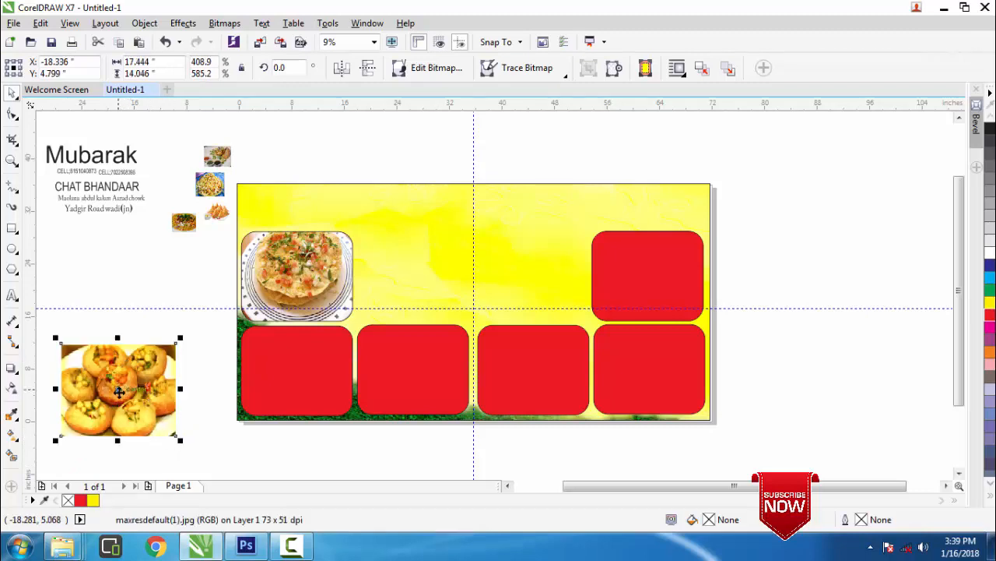
{"action": "right_click", "coordinate": [120, 383]}
{"action": "left_click", "coordinate": [175, 127]}
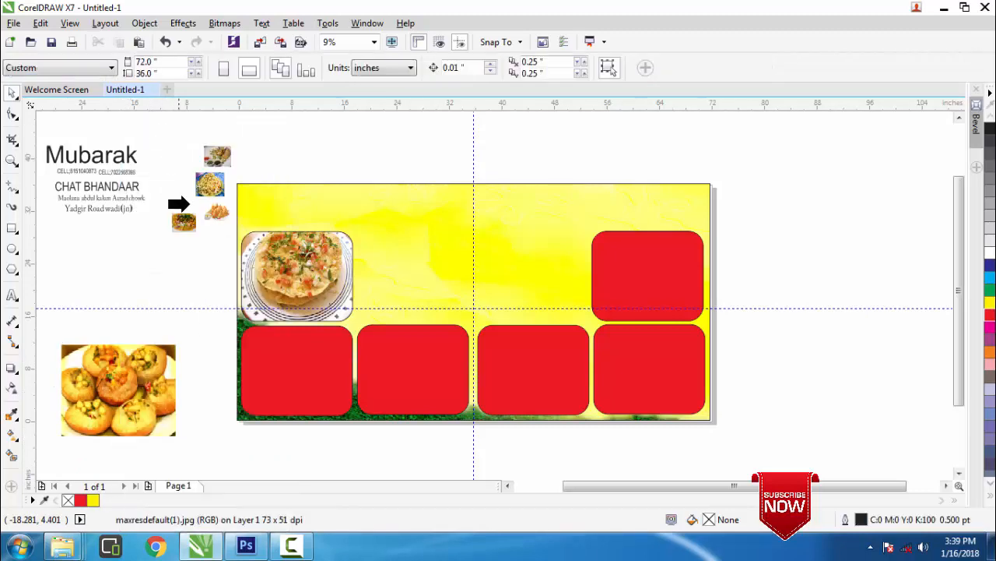
{"action": "left_click", "coordinate": [270, 358]}
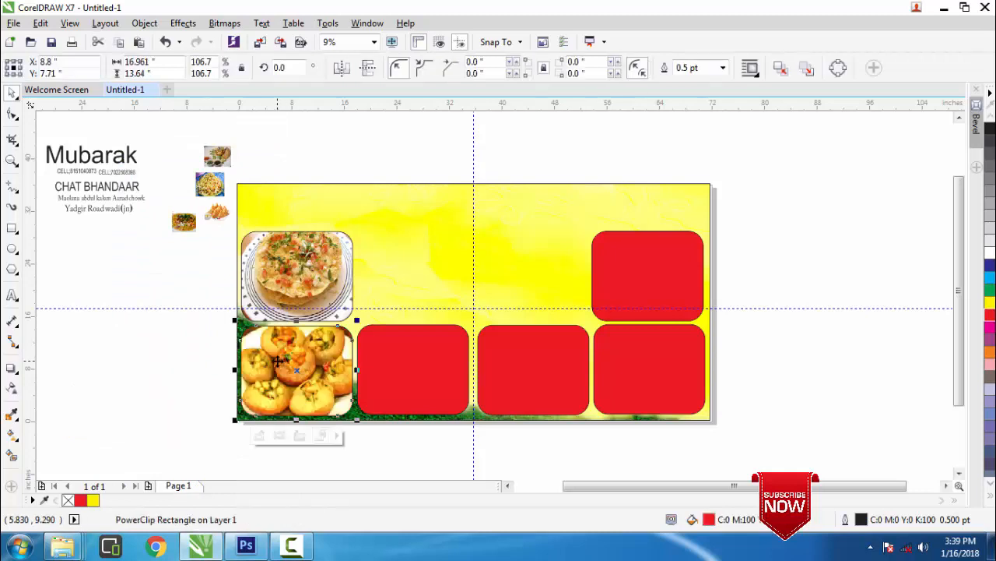
{"action": "left_click", "coordinate": [260, 442]}
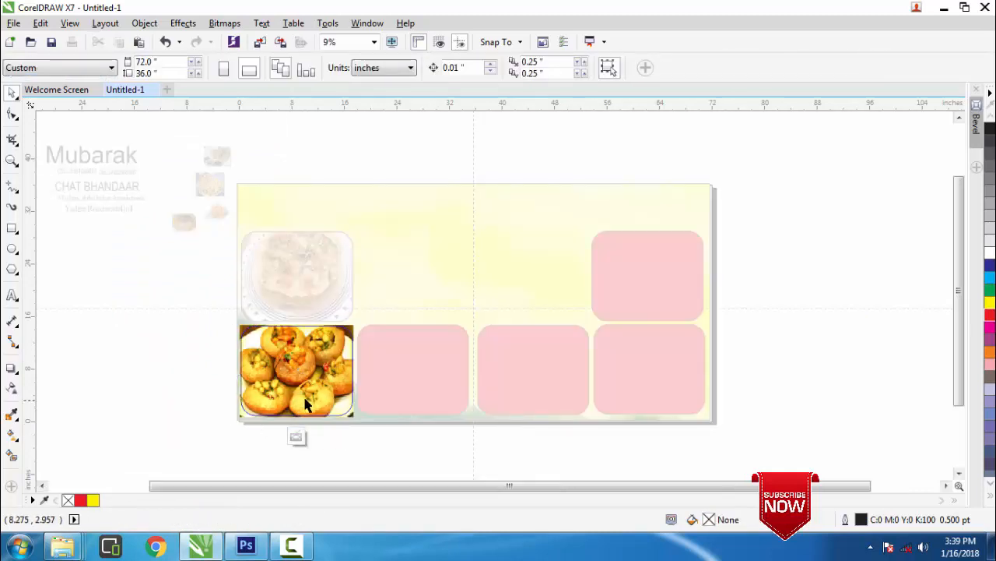
{"action": "left_click", "coordinate": [312, 396]}
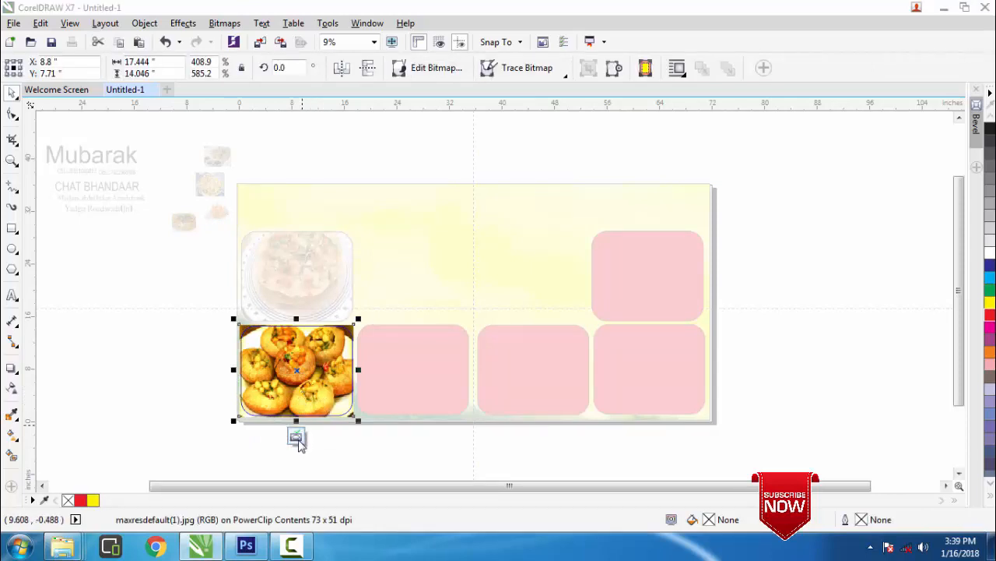
{"action": "left_click", "coordinate": [297, 438]}
{"action": "left_click", "coordinate": [193, 382]}
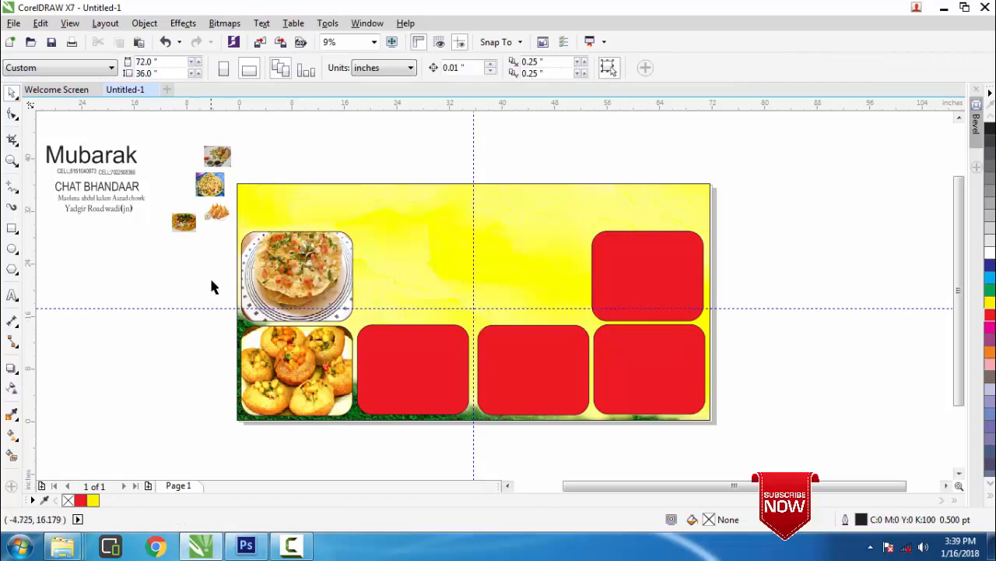
Move the Kachori photo to the right of the banner and enlarge it
{"action": "left_click", "coordinate": [212, 164]}
{"action": "left_click_drag", "start_coordinate": [214, 158], "coordinate": [877, 393]}
{"action": "mouse_move", "coordinate": [779, 274]}
{"action": "left_mouse_down"}
{"action": "mouse_move", "coordinate": [763, 309]}
{"action": "mouse_move", "coordinate": [764, 285]}
{"action": "left_mouse_up"}
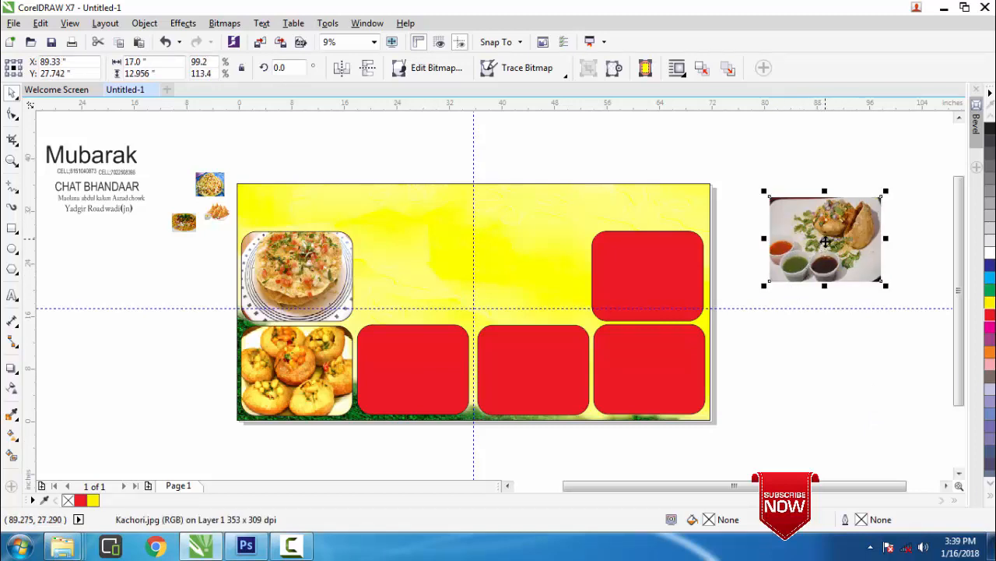
PowerClip the Kachori photo into the top-right red panel and stretch it slightly taller inside
{"action": "right_click", "coordinate": [825, 239]}
{"action": "left_click", "coordinate": [783, 123]}
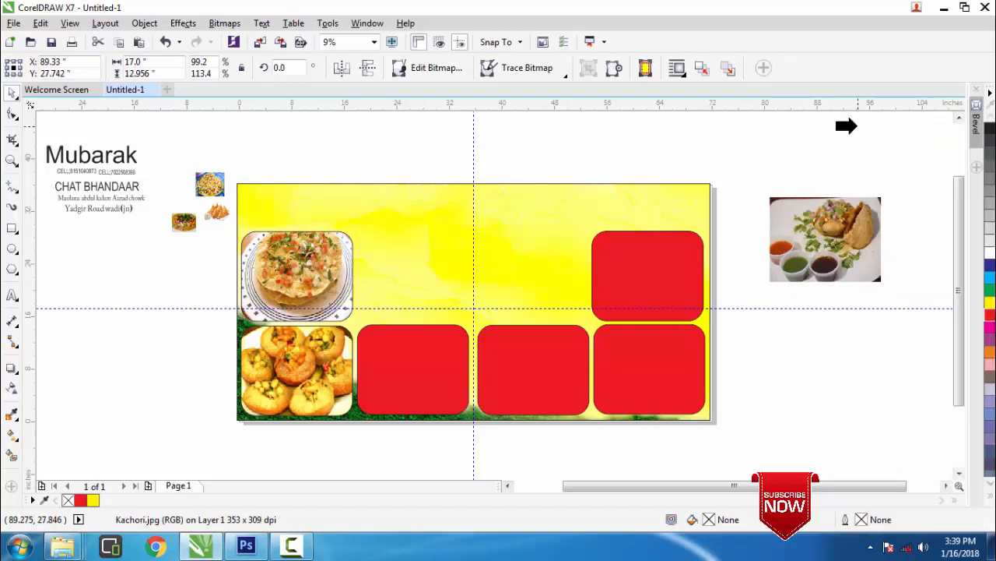
{"action": "left_click", "coordinate": [662, 262]}
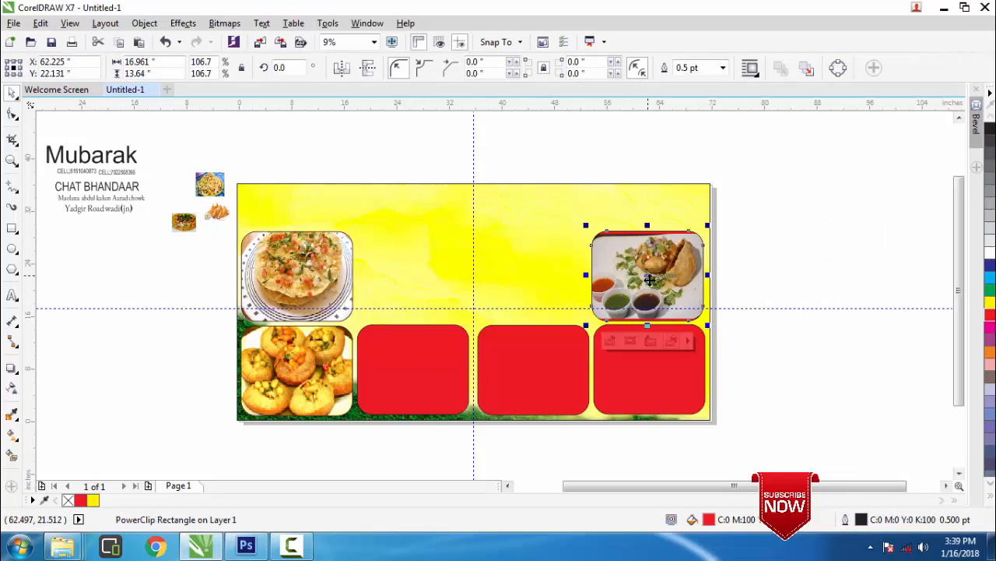
{"action": "left_click", "coordinate": [611, 340]}
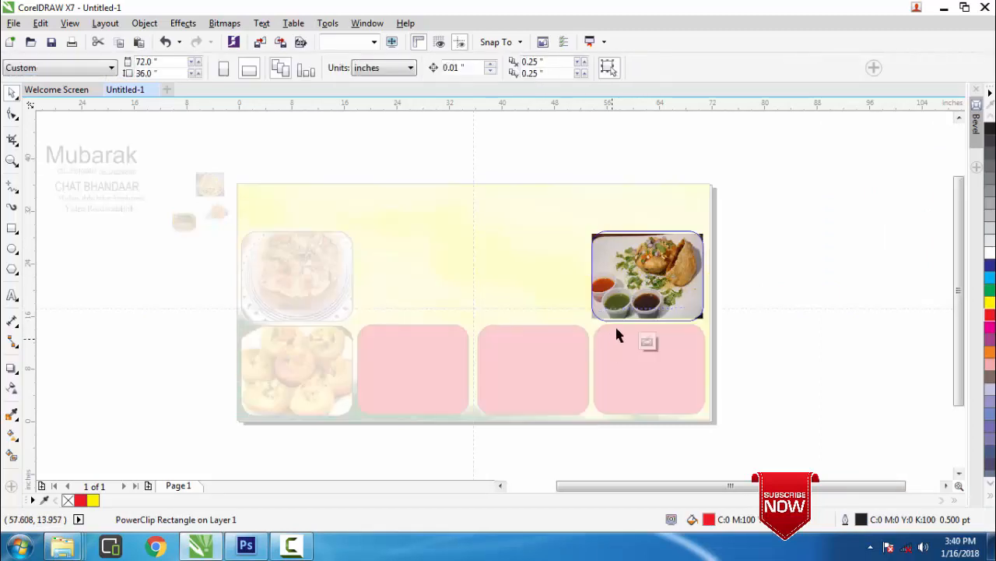
{"action": "left_click", "coordinate": [648, 260]}
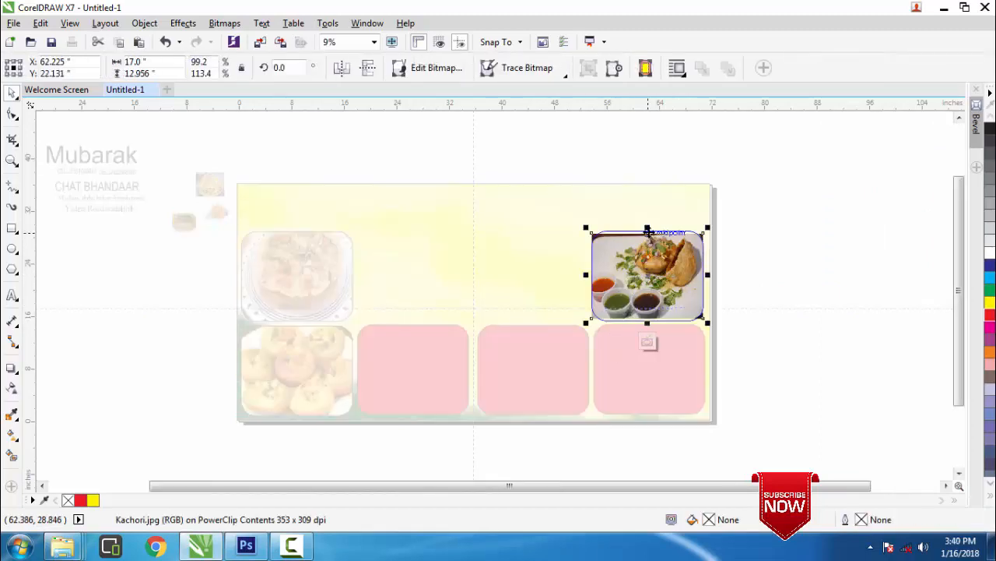
{"action": "left_click_drag", "start_coordinate": [648, 227], "coordinate": [648, 222]}
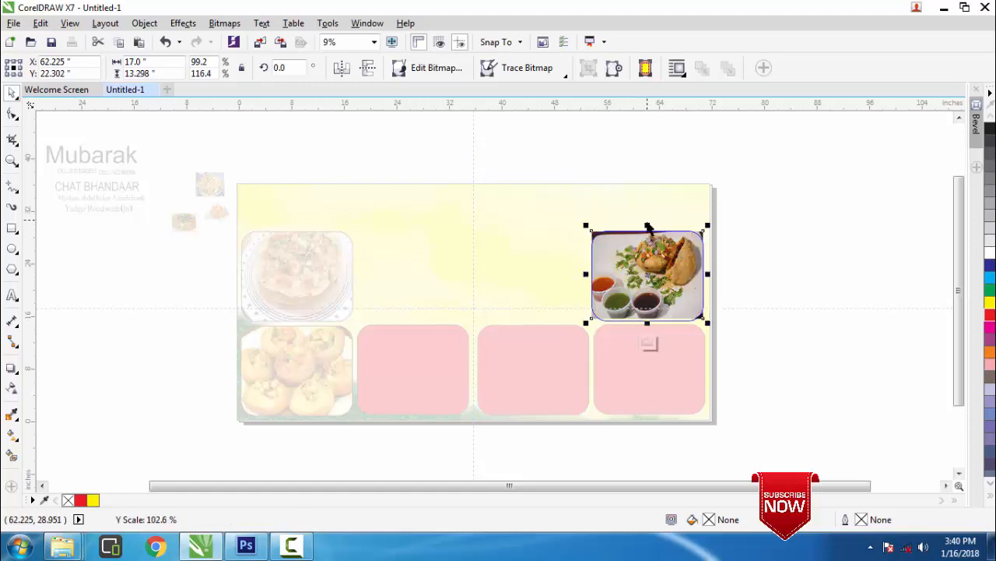
{"action": "left_click", "coordinate": [650, 343]}
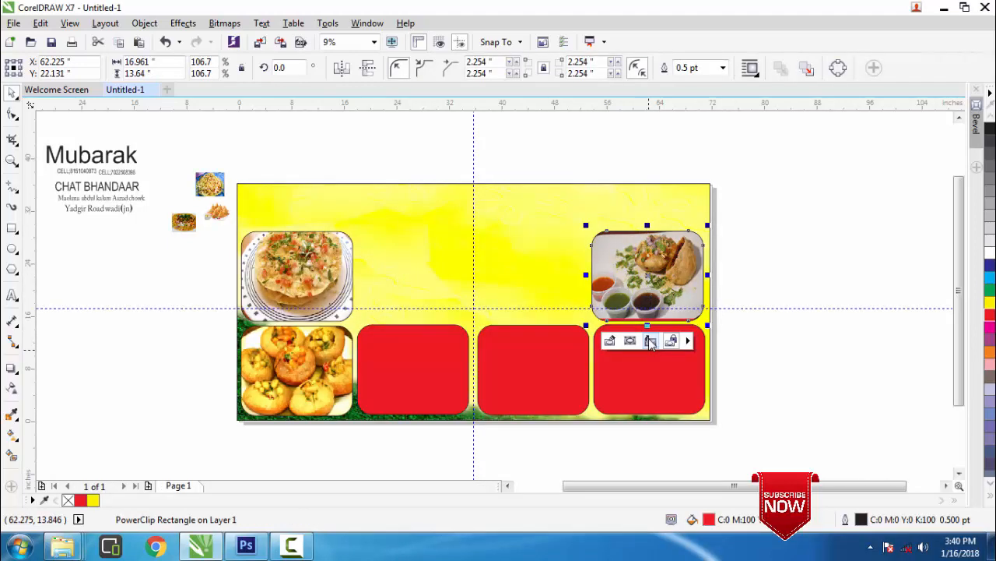
{"action": "left_click", "coordinate": [219, 187]}
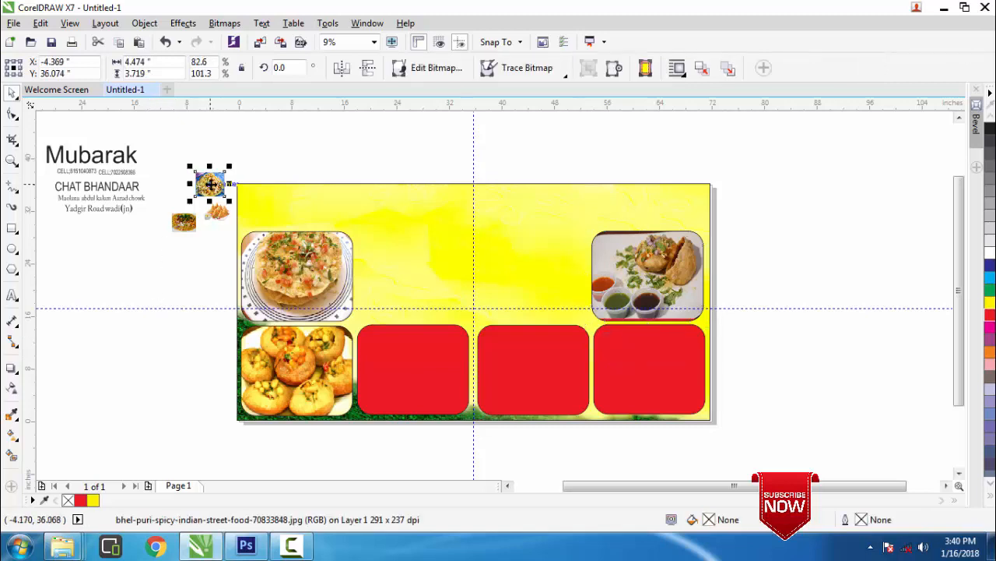
Move and enlarge the bhel-puri photo, then PowerClip it into the bottom-right red panel
{"action": "left_click_drag", "start_coordinate": [211, 183], "coordinate": [737, 424]}
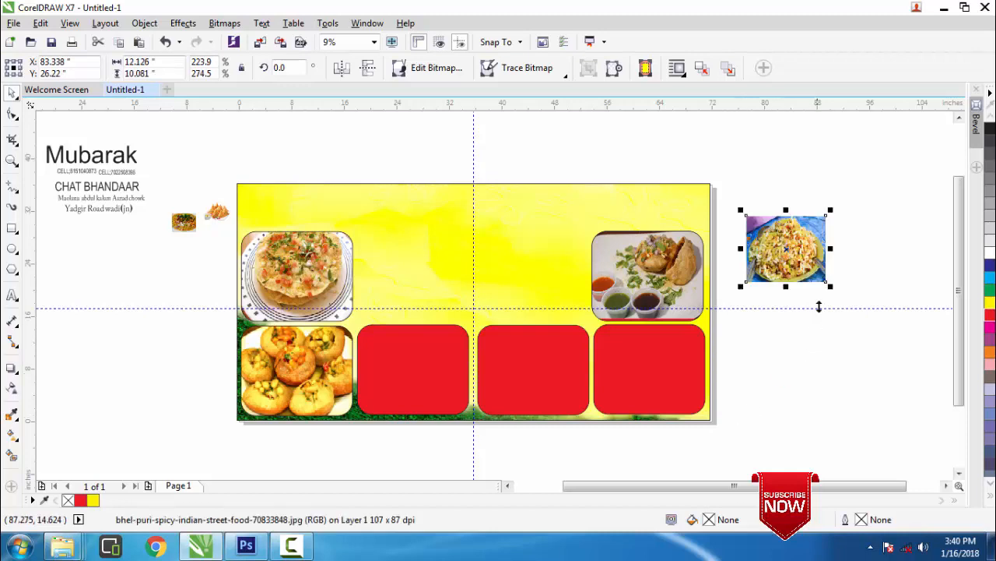
{"action": "left_click_drag", "start_coordinate": [830, 288], "coordinate": [854, 325]}
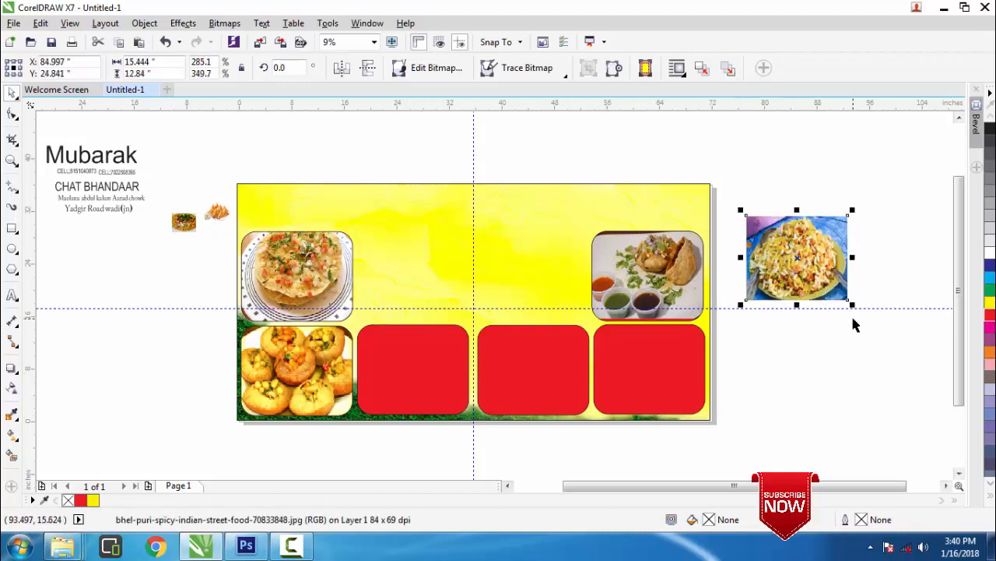
{"action": "right_click", "coordinate": [794, 259]}
{"action": "left_click", "coordinate": [827, 127]}
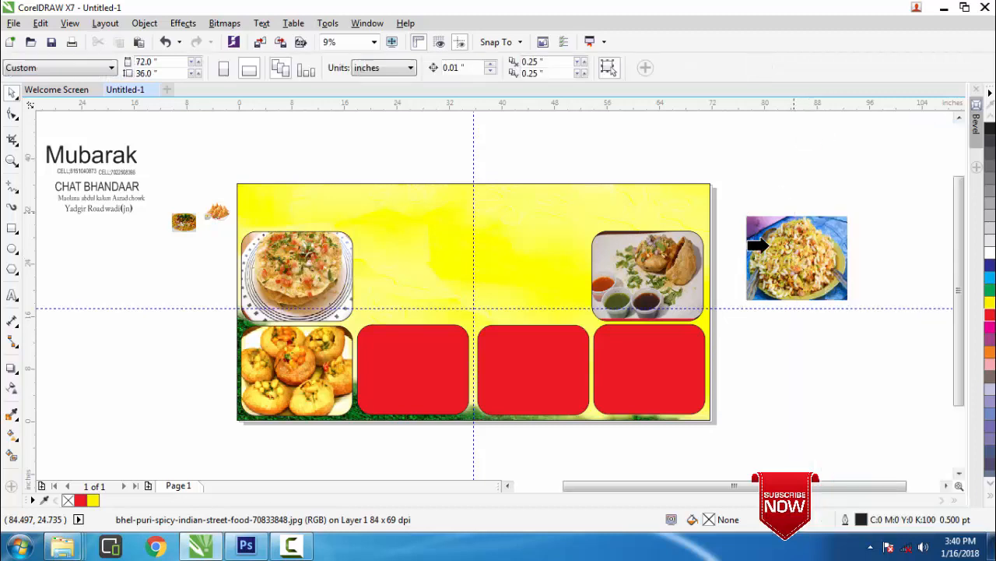
{"action": "left_click", "coordinate": [661, 348]}
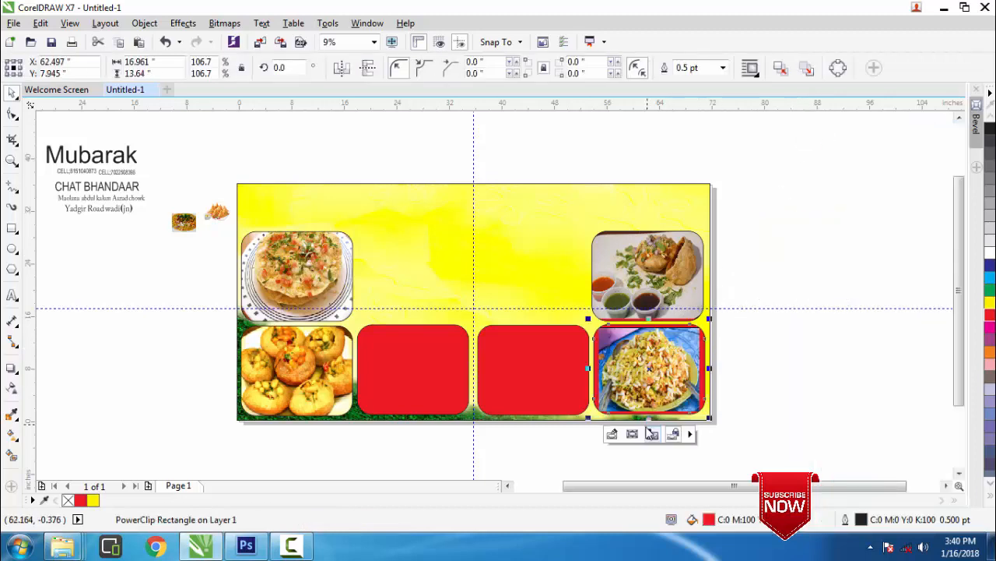
Enlarge the bhel-puri photo inside its panel and shift it slightly up and left
{"action": "left_click", "coordinate": [613, 433]}
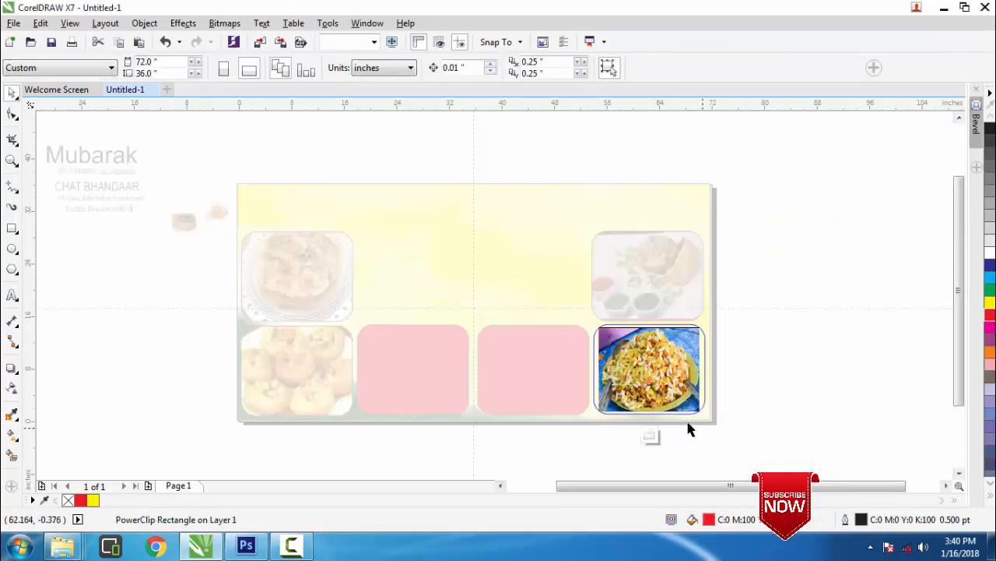
{"action": "left_click", "coordinate": [692, 410]}
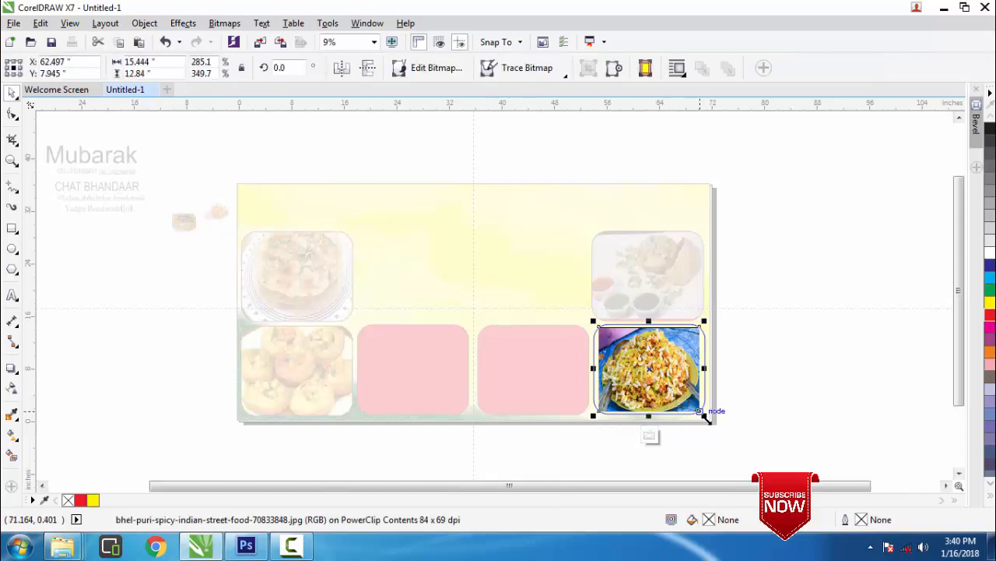
{"action": "left_click_drag", "start_coordinate": [705, 417], "coordinate": [715, 424]}
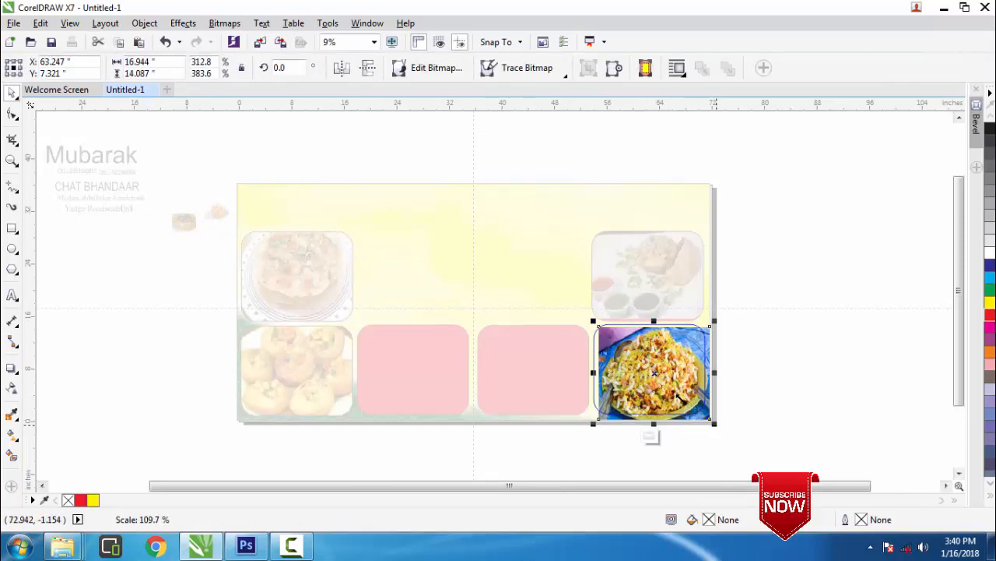
{"action": "left_click_drag", "start_coordinate": [658, 377], "coordinate": [647, 369]}
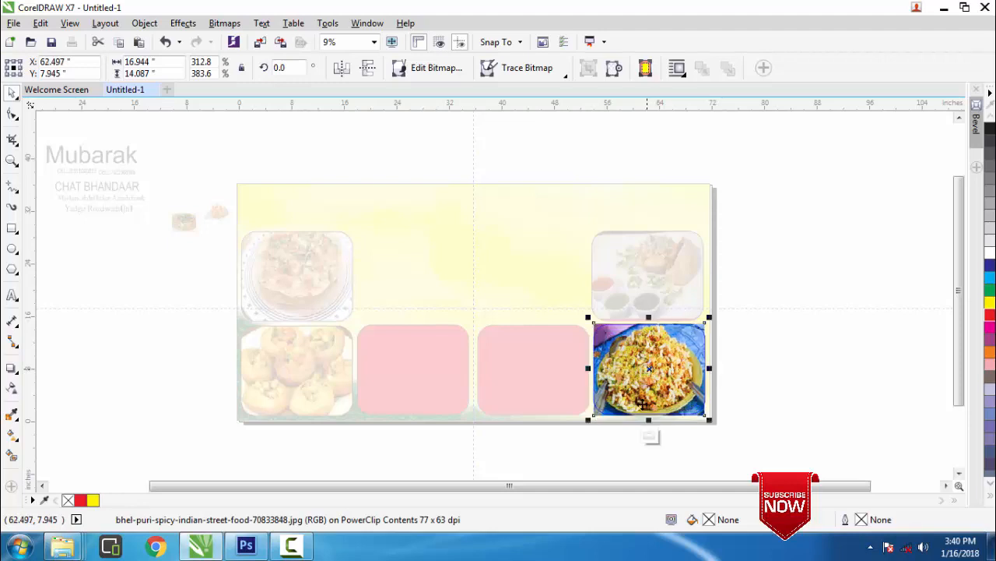
{"action": "left_click", "coordinate": [650, 436]}
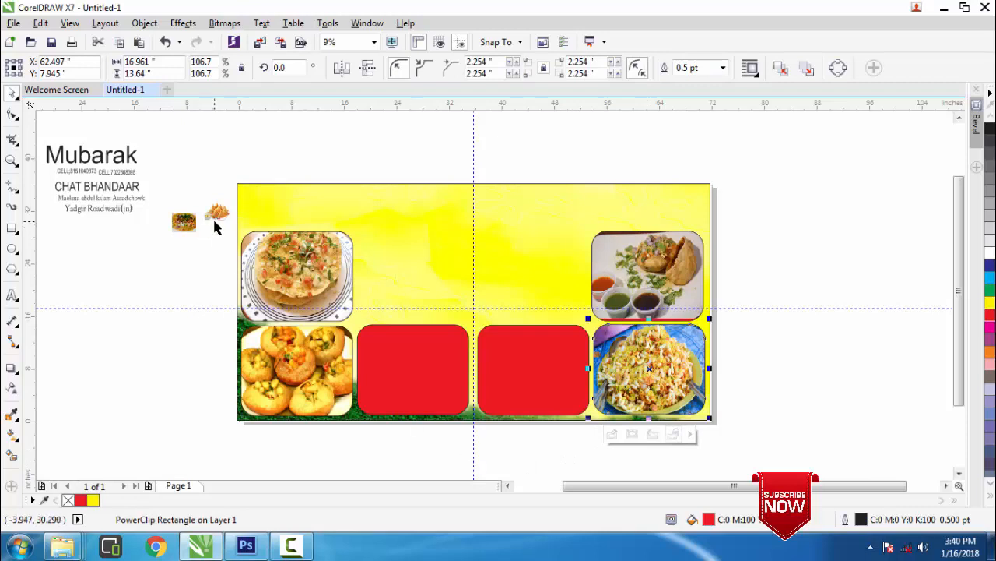
Move the samosa photo beside the banner and PowerClip it into the third bottom red panel
{"action": "left_click_drag", "start_coordinate": [216, 219], "coordinate": [876, 454]}
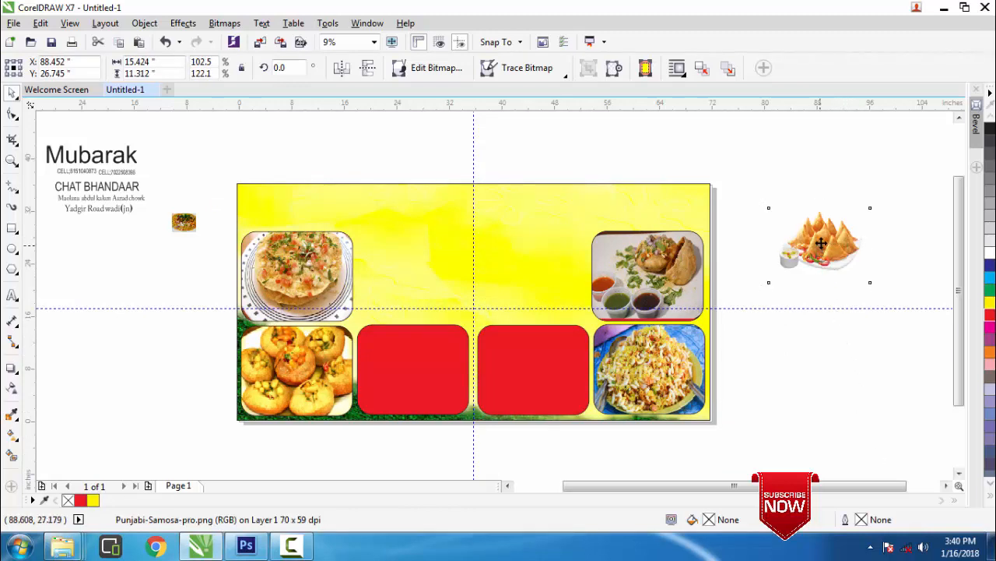
{"action": "left_click_drag", "start_coordinate": [817, 260], "coordinate": [789, 356]}
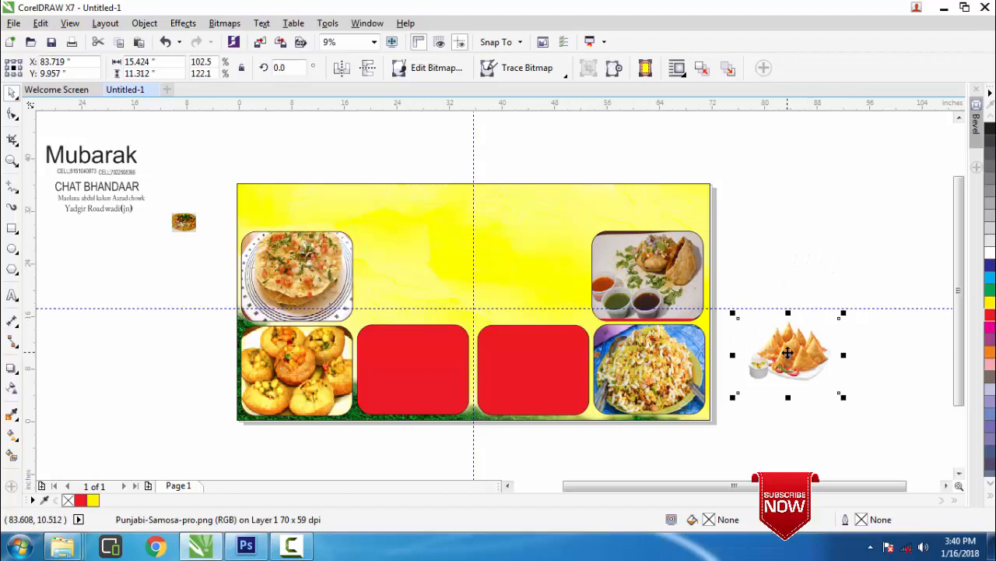
{"action": "right_click", "coordinate": [788, 352]}
{"action": "left_click", "coordinate": [823, 127]}
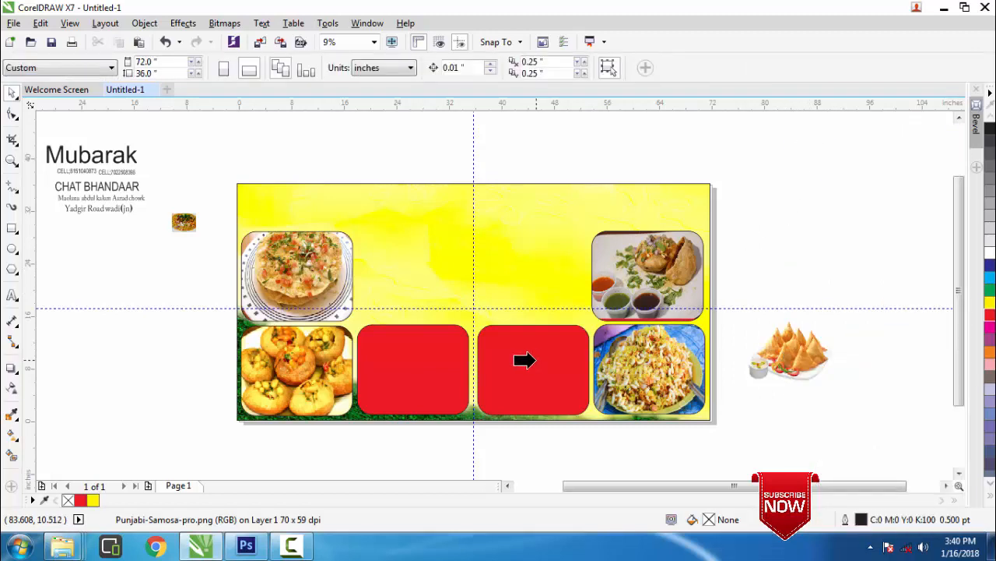
{"action": "left_click", "coordinate": [525, 359]}
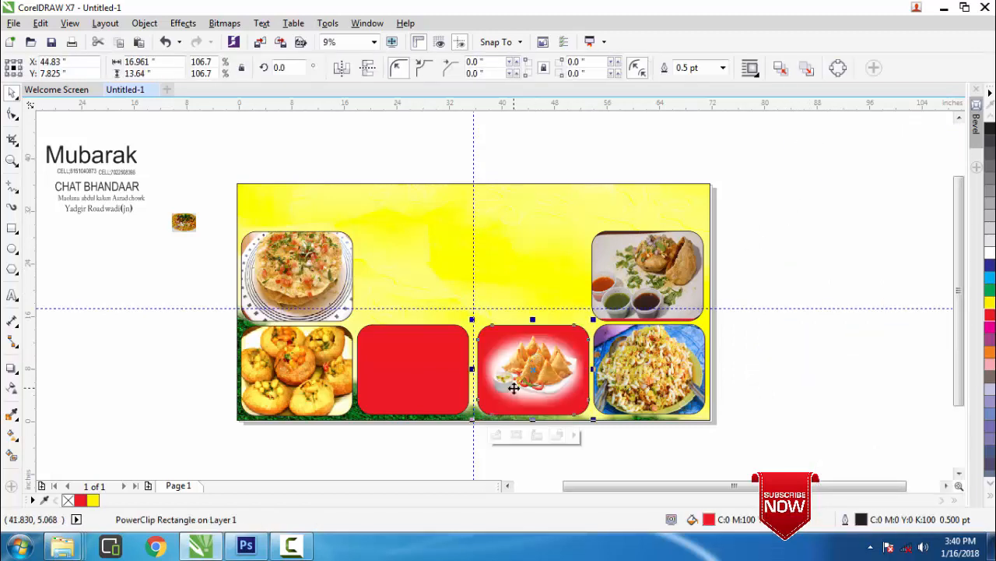
Enlarge the samosa photo inside its frame and shift it slightly up and right
{"action": "left_click", "coordinate": [499, 432]}
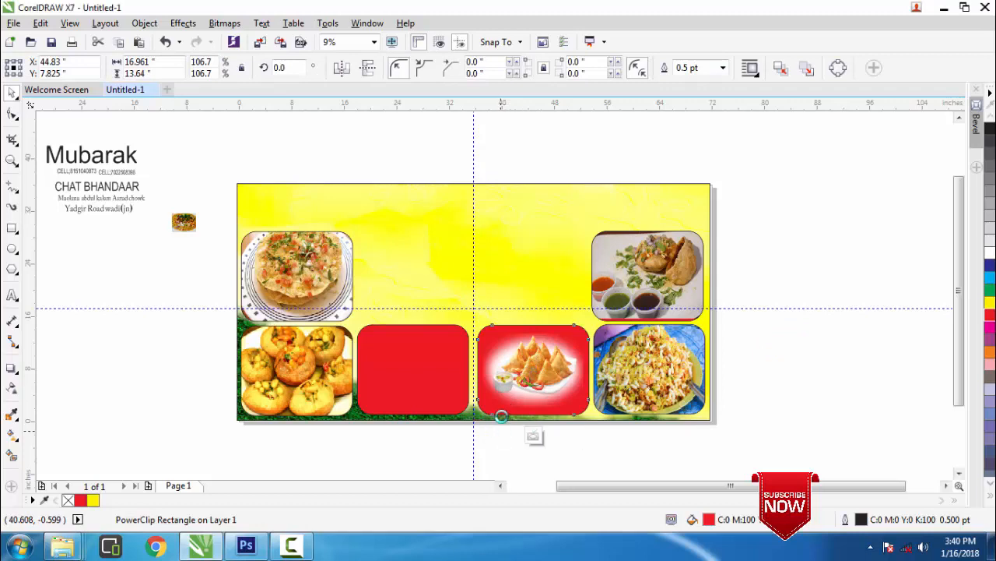
{"action": "left_click", "coordinate": [529, 374]}
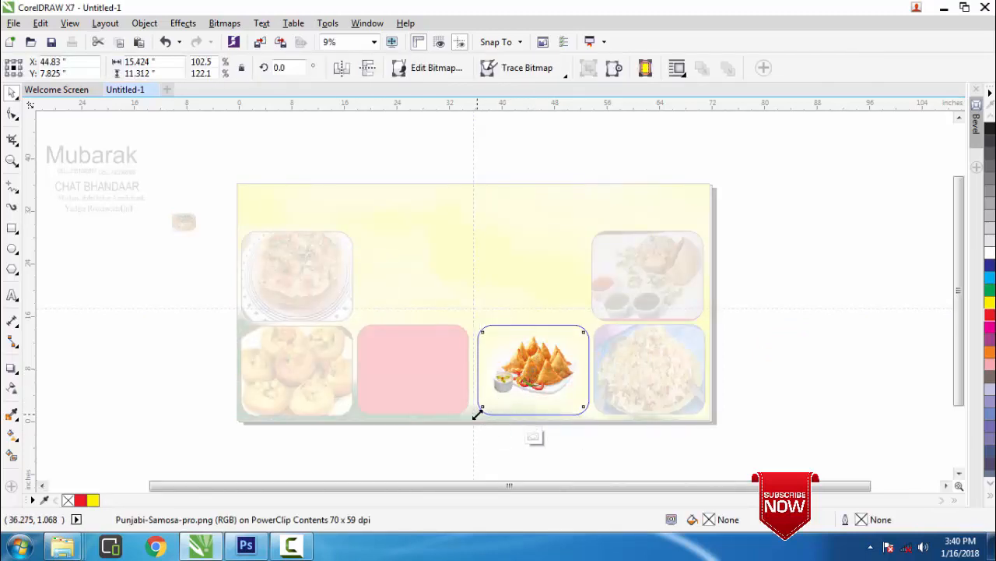
{"action": "left_click_drag", "start_coordinate": [478, 415], "coordinate": [467, 426]}
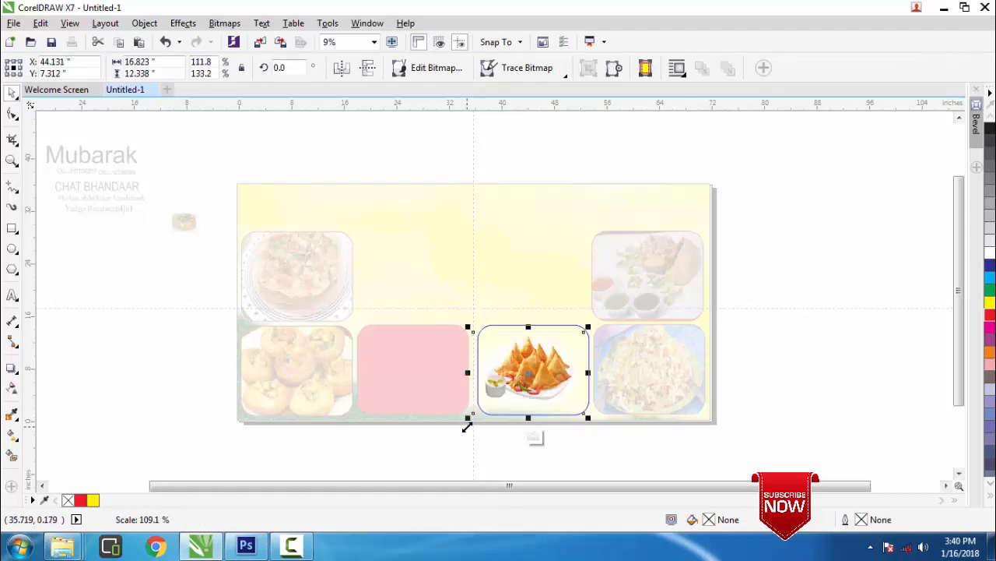
{"action": "left_click_drag", "start_coordinate": [531, 375], "coordinate": [535, 374]}
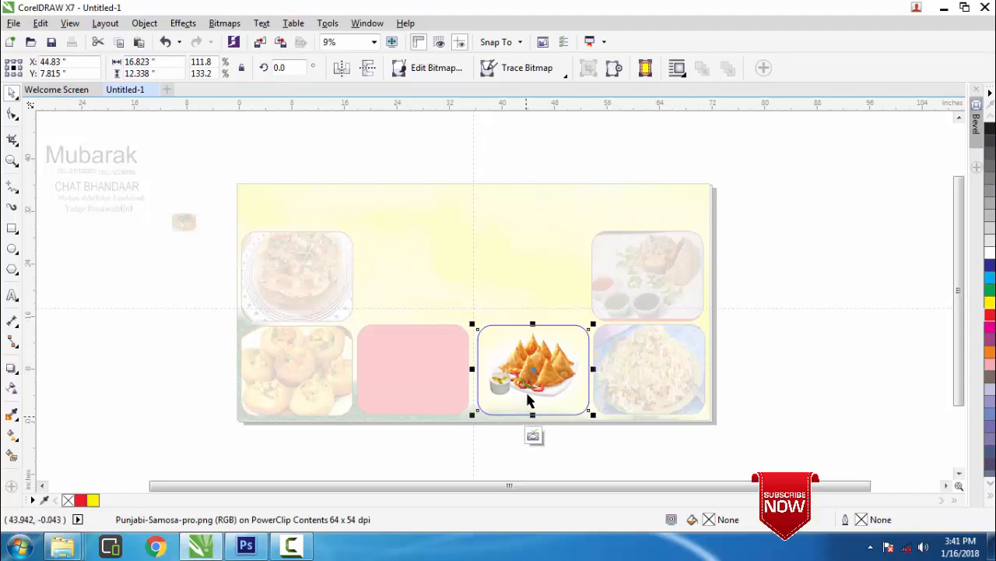
{"action": "left_click_drag", "start_coordinate": [533, 376], "coordinate": [530, 380]}
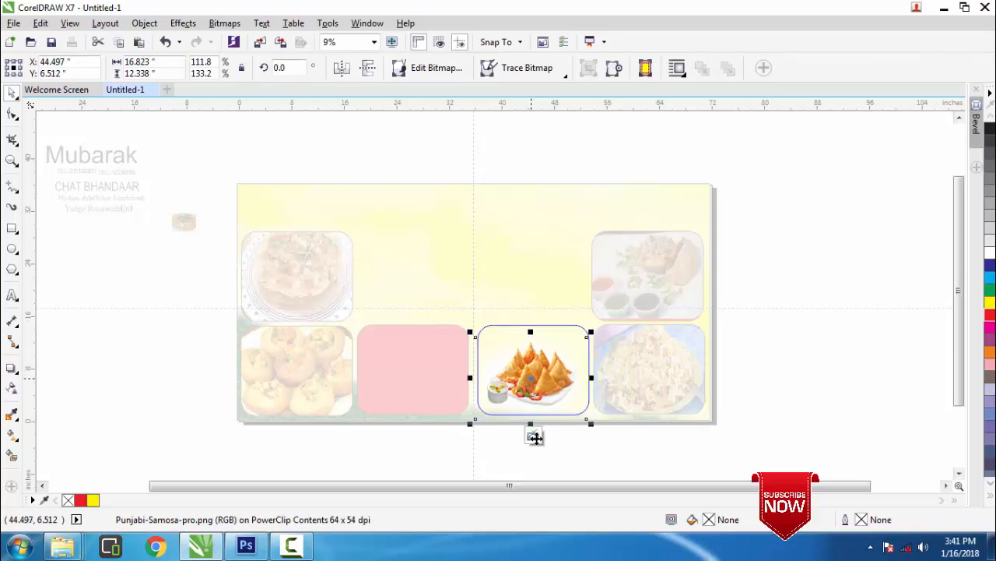
{"action": "left_click", "coordinate": [534, 437]}
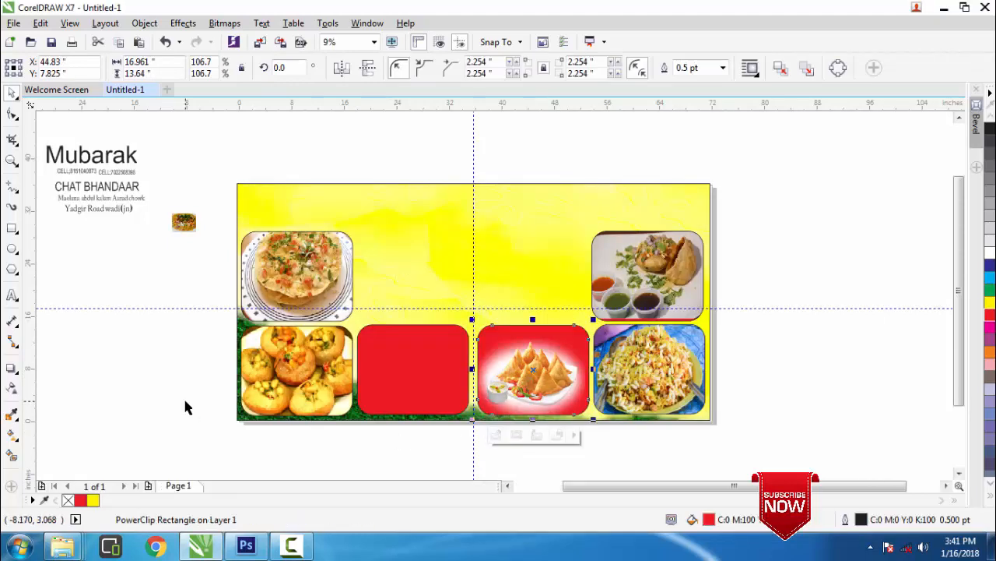
{"action": "left_click", "coordinate": [499, 436]}
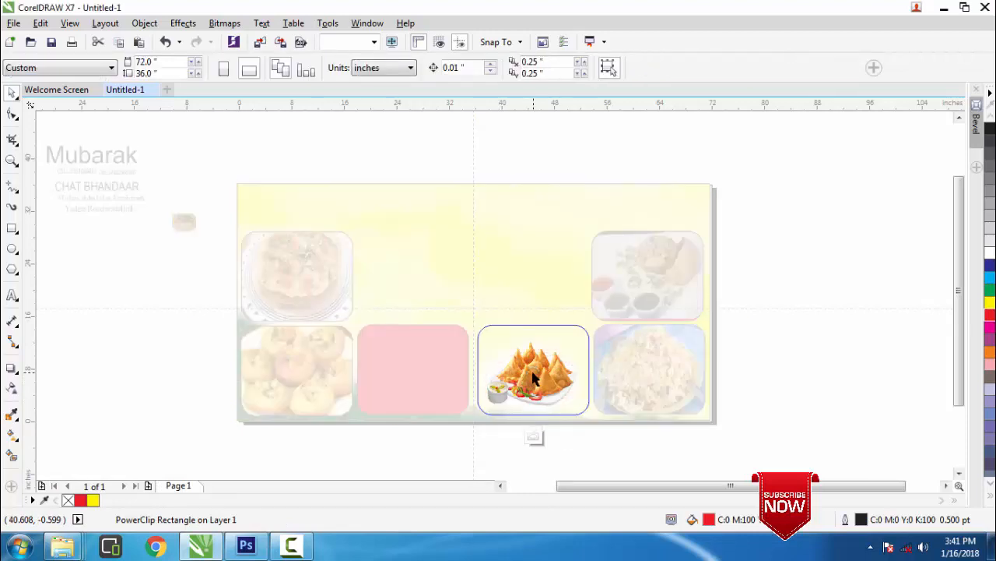
{"action": "left_click_drag", "start_coordinate": [532, 378], "coordinate": [537, 370]}
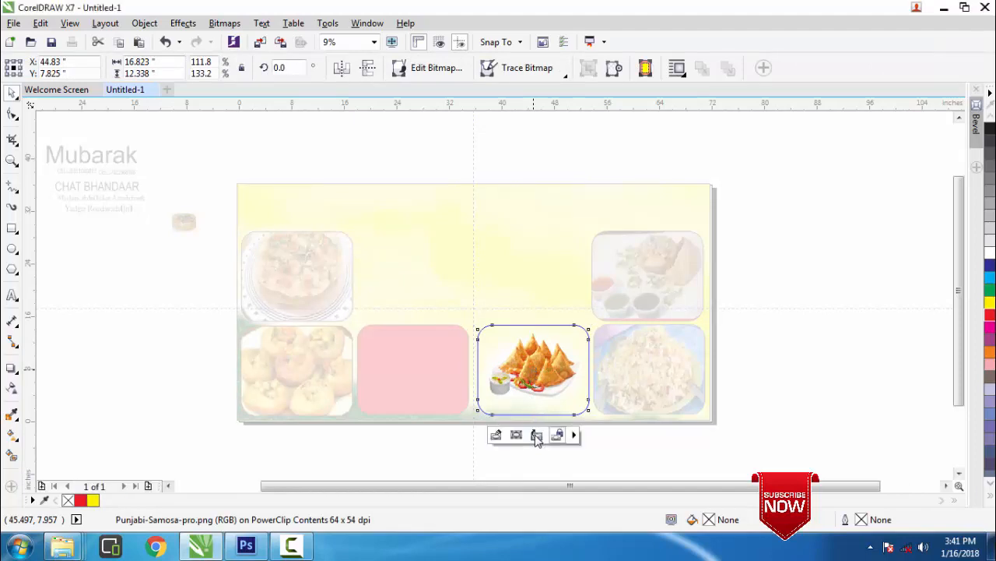
{"action": "left_click", "coordinate": [537, 435]}
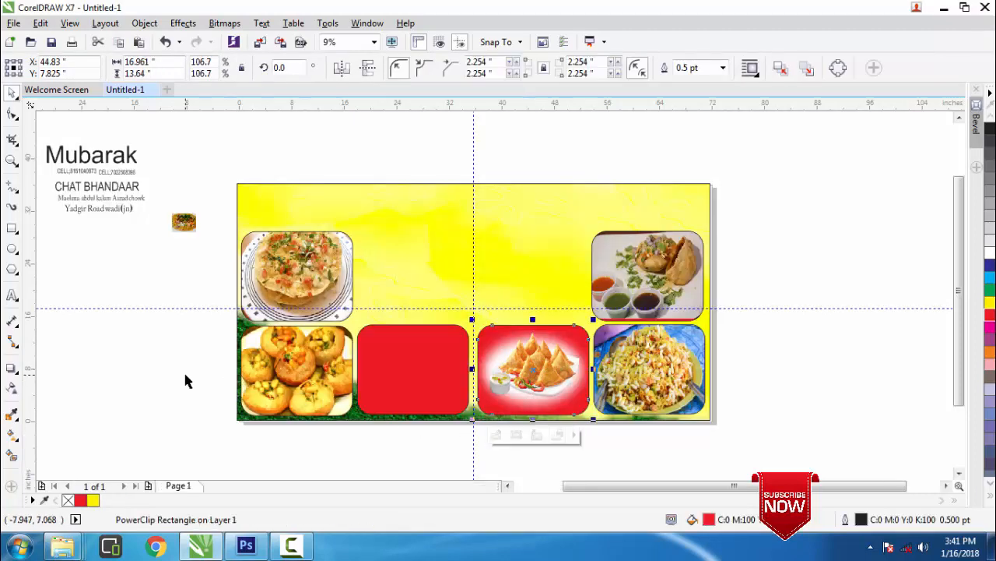
Enlarge the chaat photo about threefold and PowerClip it into the empty second bottom red frame
{"action": "left_click", "coordinate": [185, 380]}
{"action": "left_click", "coordinate": [184, 222]}
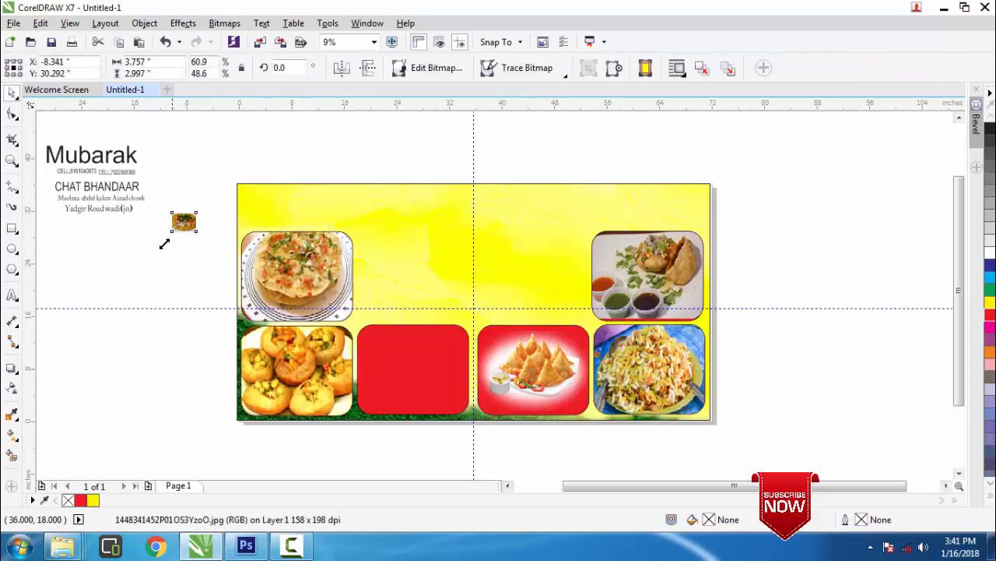
{"action": "left_click_drag", "start_coordinate": [164, 245], "coordinate": [72, 382]}
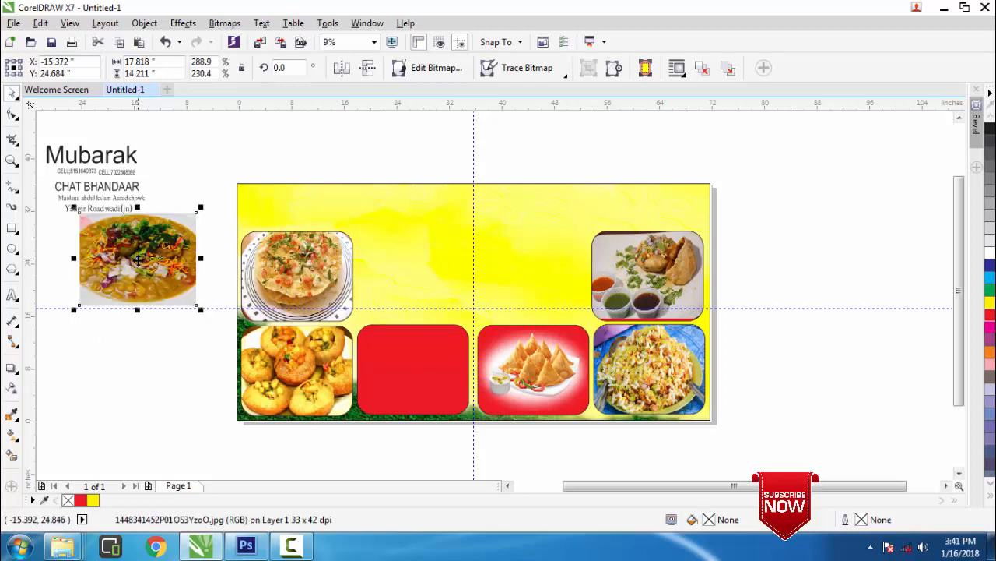
{"action": "left_click_drag", "start_coordinate": [138, 259], "coordinate": [154, 376]}
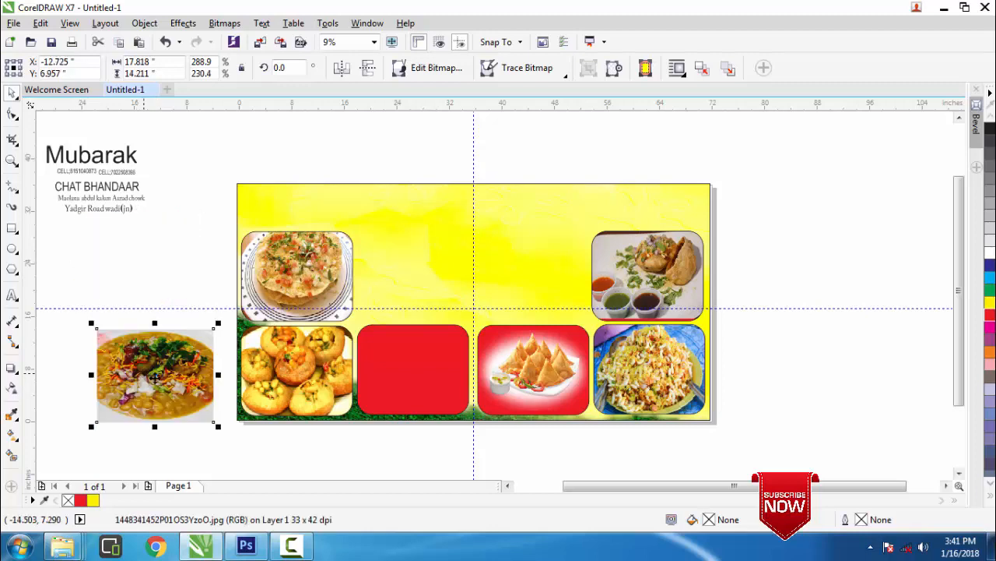
{"action": "right_click", "coordinate": [155, 376]}
{"action": "left_click", "coordinate": [209, 128]}
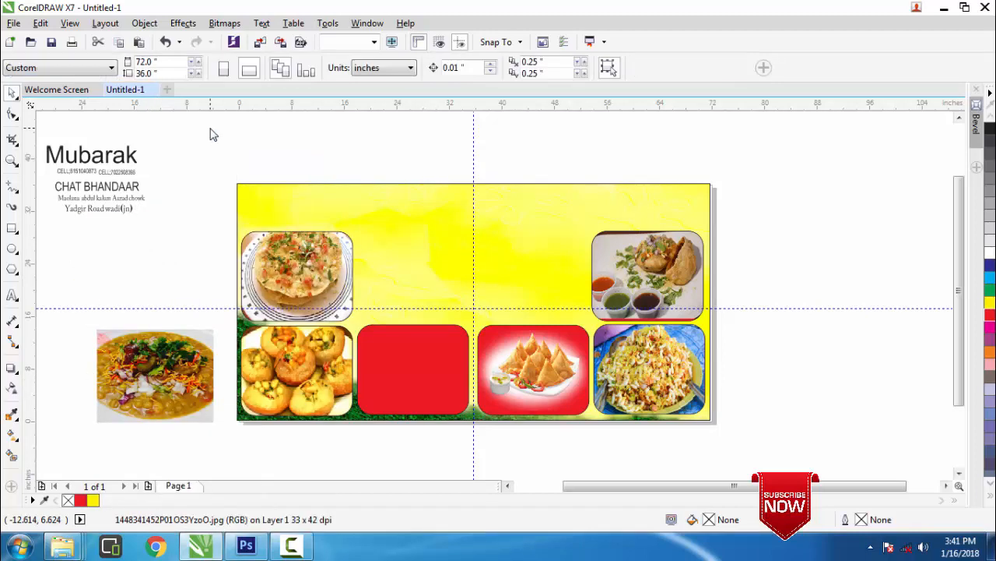
{"action": "left_click", "coordinate": [384, 358]}
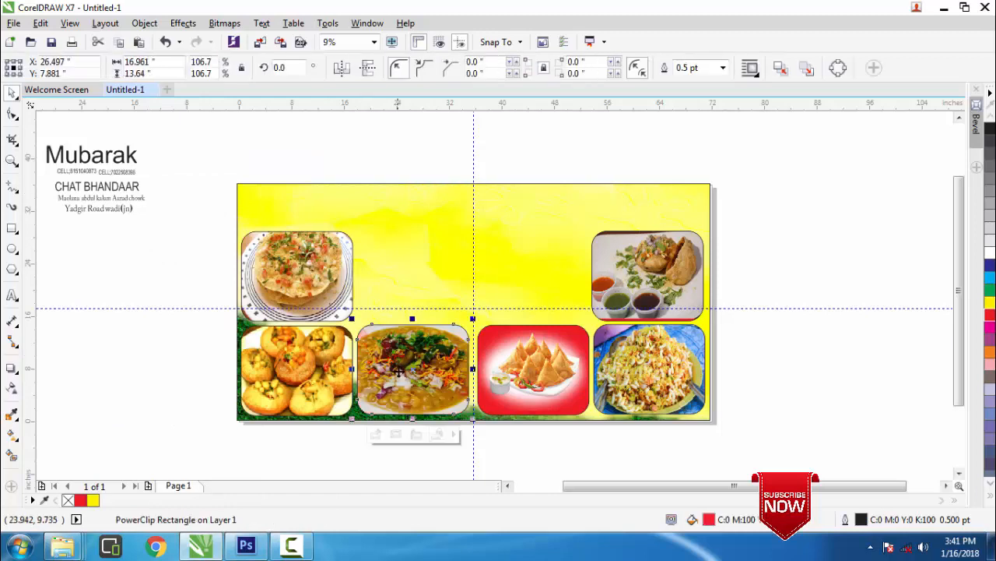
Shrink the chaat photo slightly inside the frame so it fits
{"action": "left_click", "coordinate": [381, 442]}
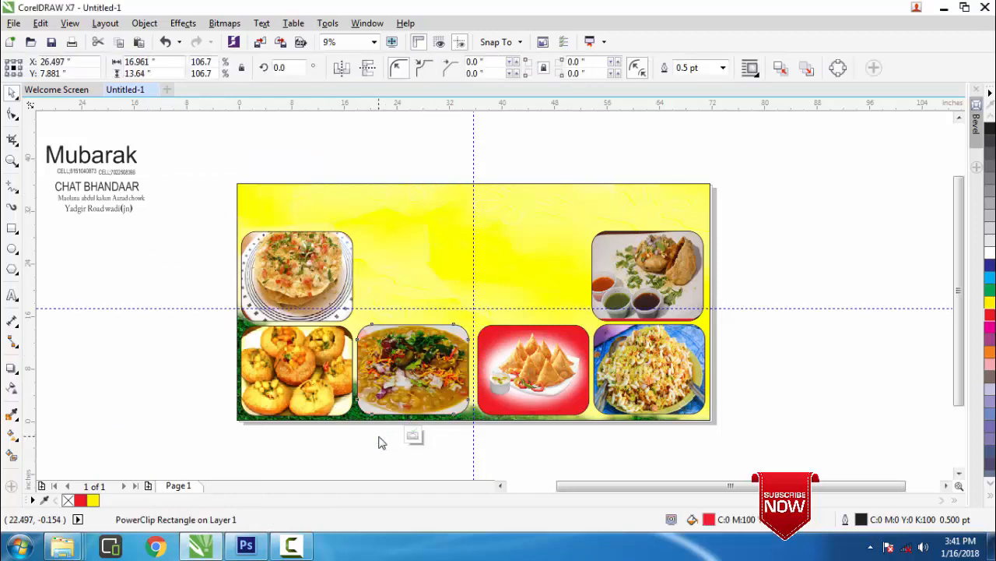
{"action": "left_click", "coordinate": [403, 390]}
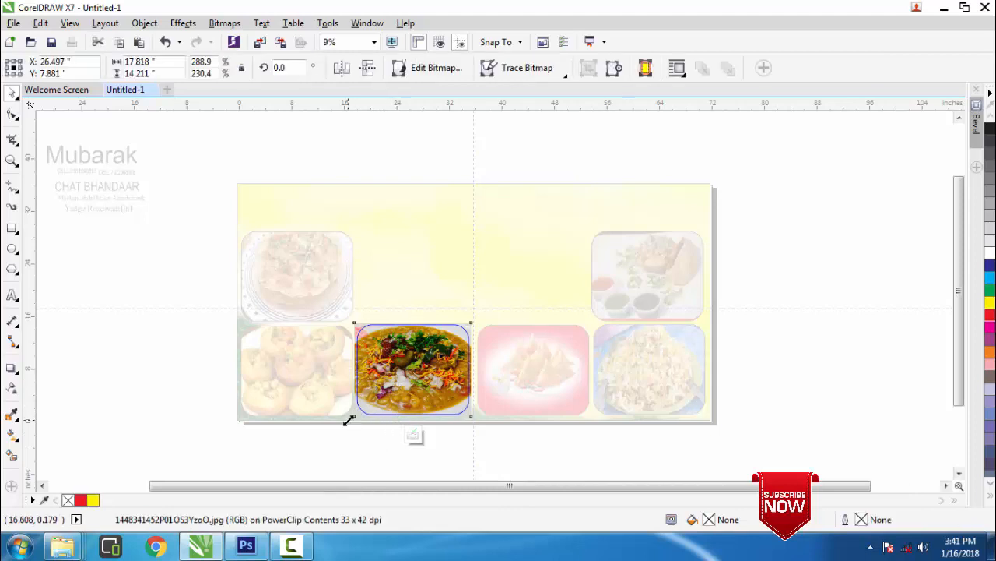
{"action": "left_click_drag", "start_coordinate": [350, 419], "coordinate": [350, 418]}
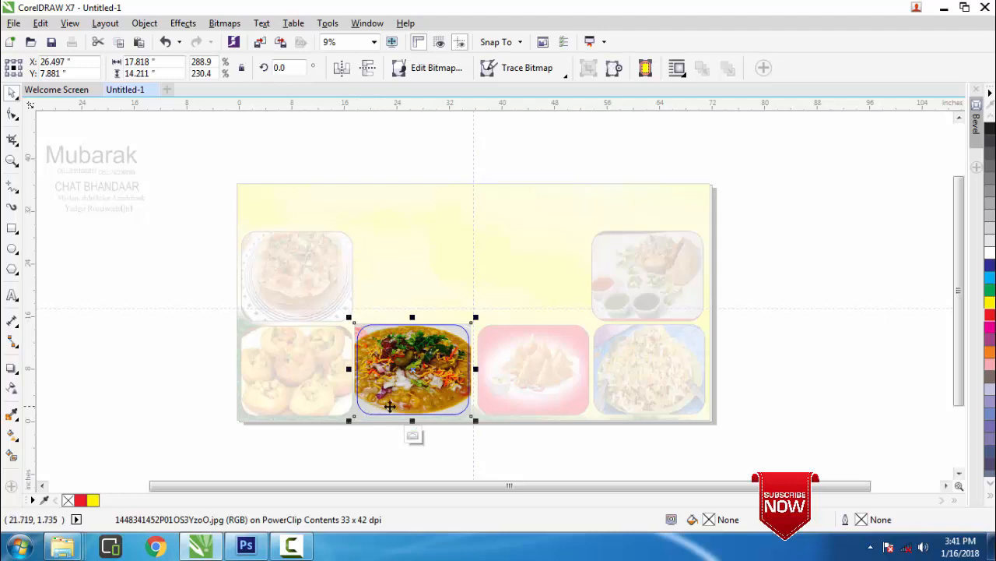
{"action": "left_click", "coordinate": [414, 436]}
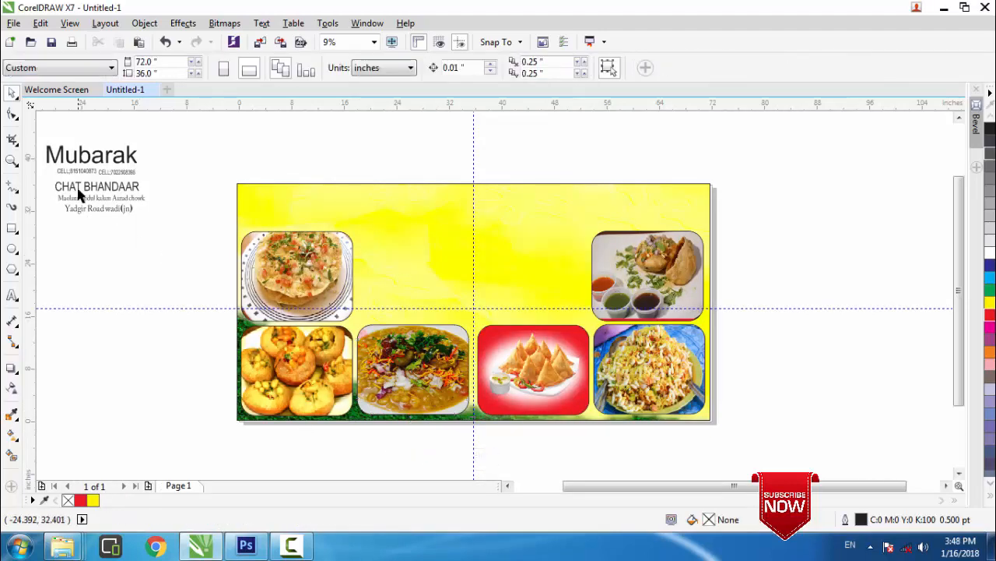
Move the Mubarak title onto the banner, enlarge it, and place it at the top centre
{"action": "left_click", "coordinate": [95, 158]}
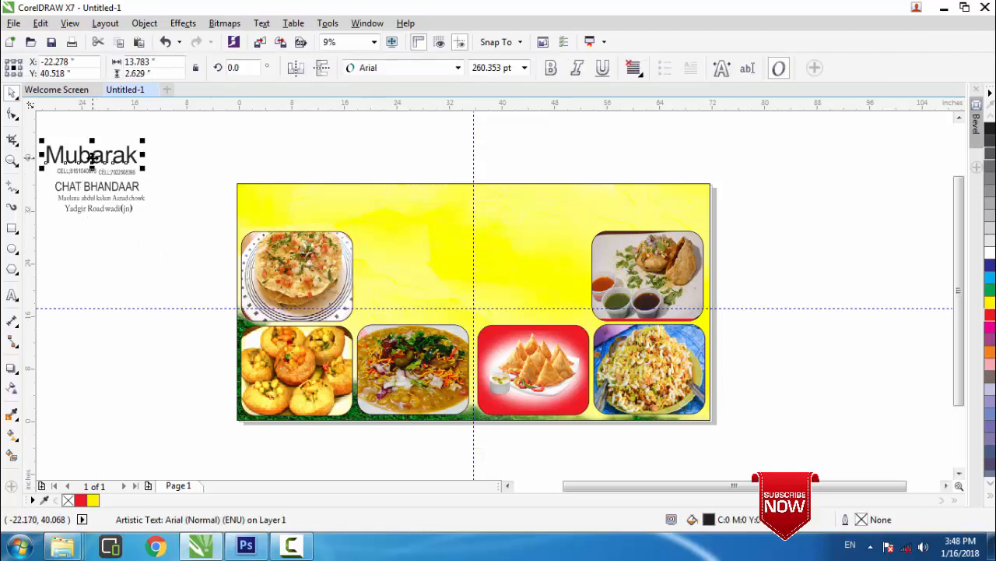
{"action": "left_click_drag", "start_coordinate": [92, 158], "coordinate": [486, 232]}
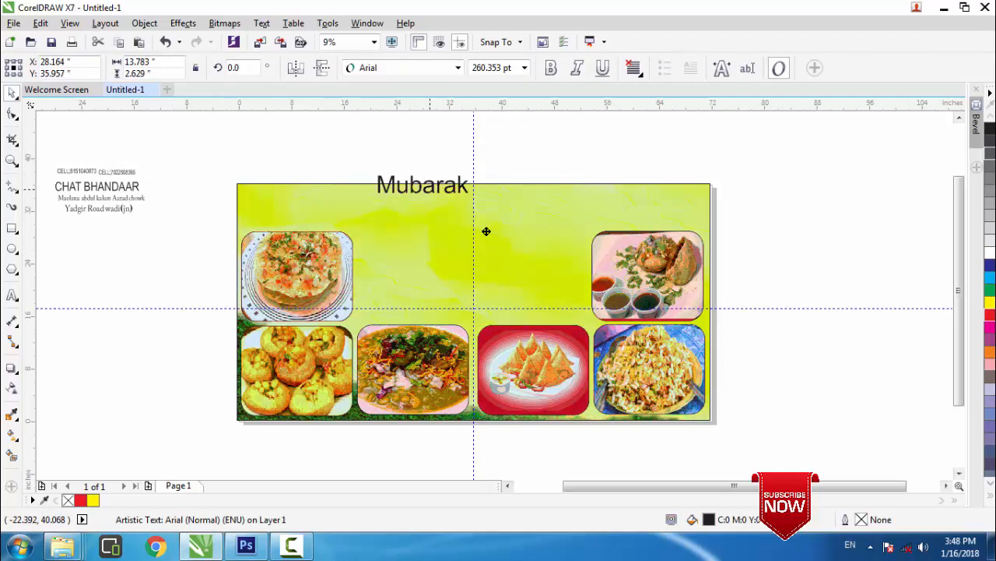
{"action": "left_click", "coordinate": [407, 161]}
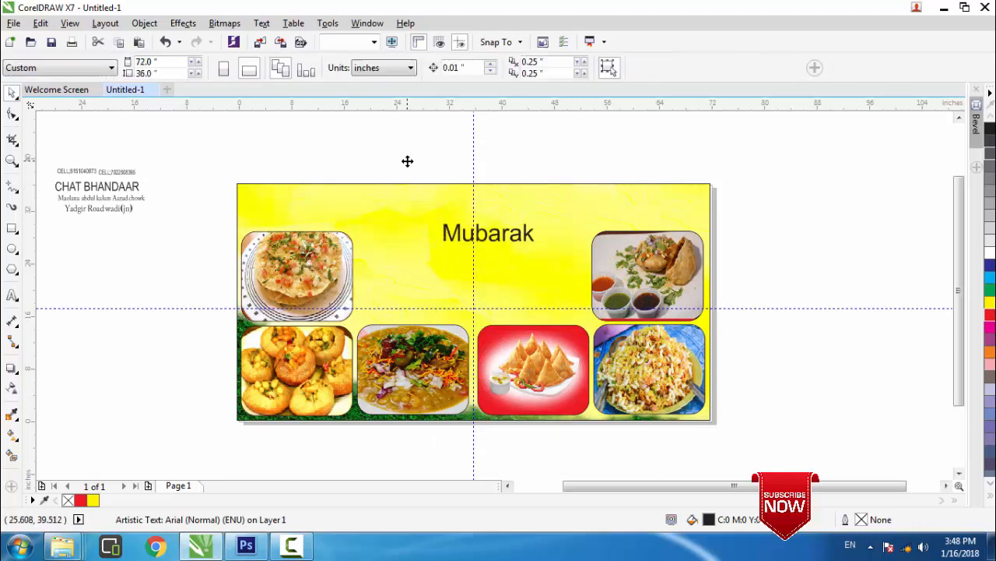
{"action": "left_click", "coordinate": [452, 236]}
{"action": "left_click", "coordinate": [472, 235]}
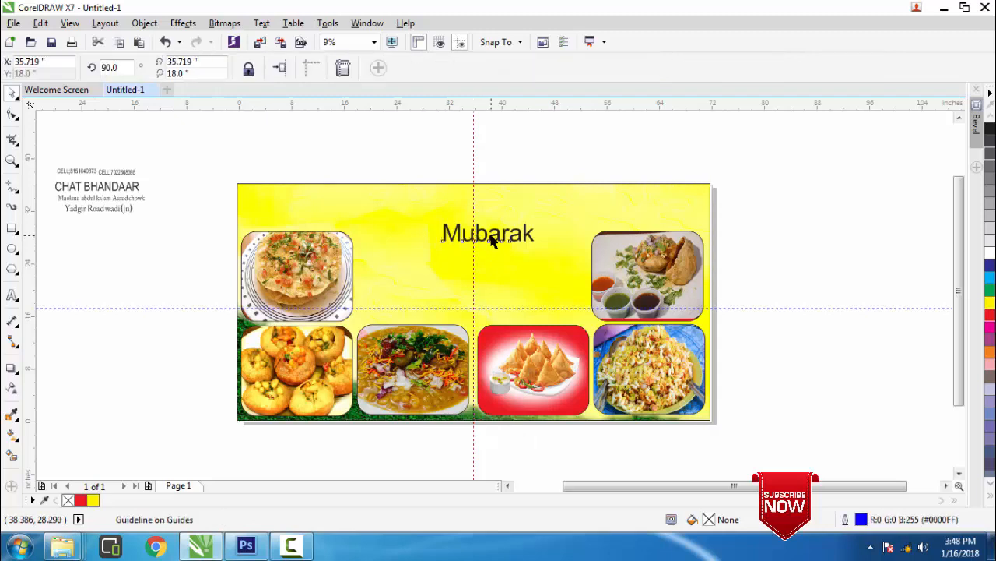
{"action": "left_click", "coordinate": [492, 241]}
{"action": "left_click_drag", "start_coordinate": [437, 254], "coordinate": [346, 303]}
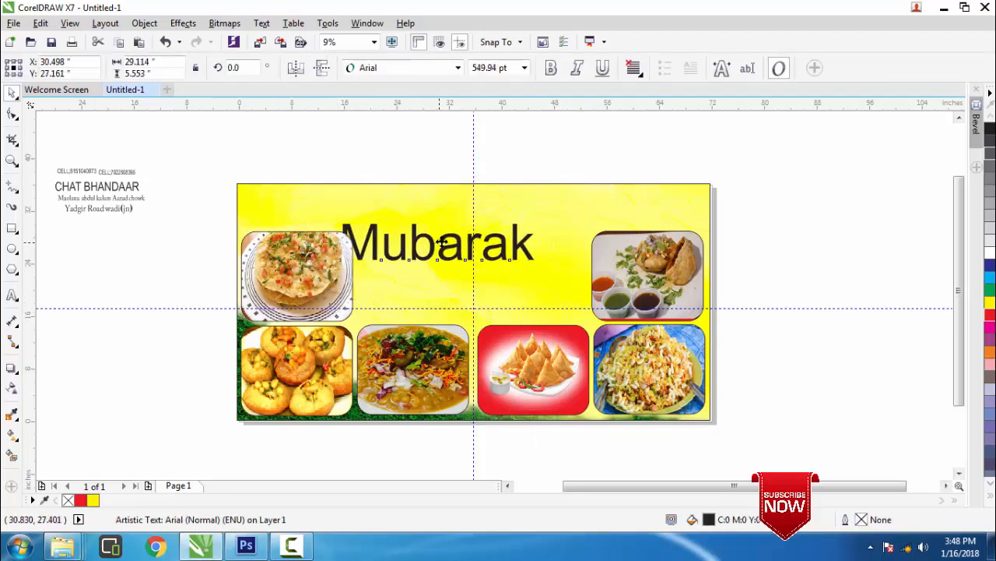
{"action": "left_click_drag", "start_coordinate": [441, 243], "coordinate": [472, 212]}
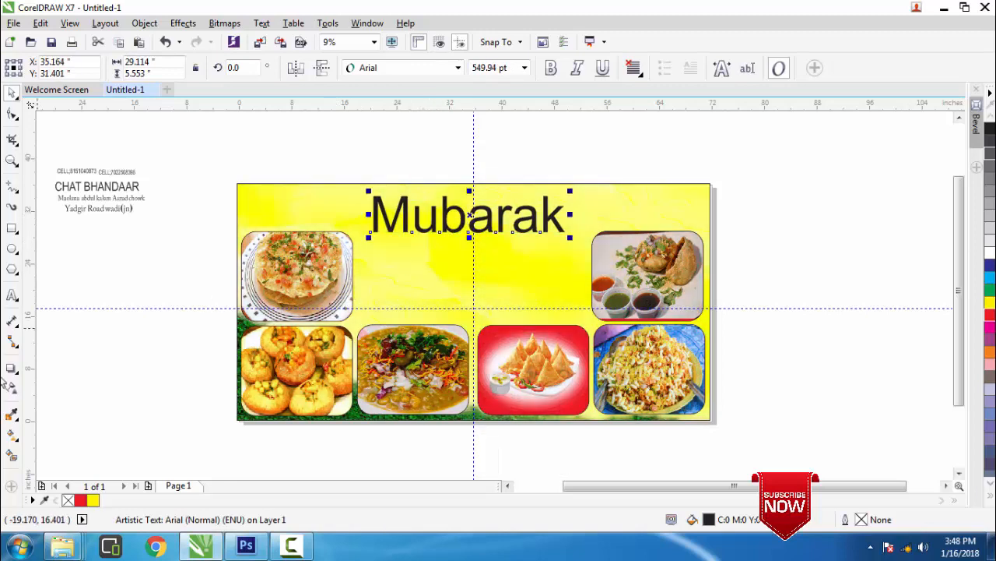
Set the Mubarak text in Clarendon Blk BT and shift it left along the banner top
{"action": "left_click", "coordinate": [12, 295]}
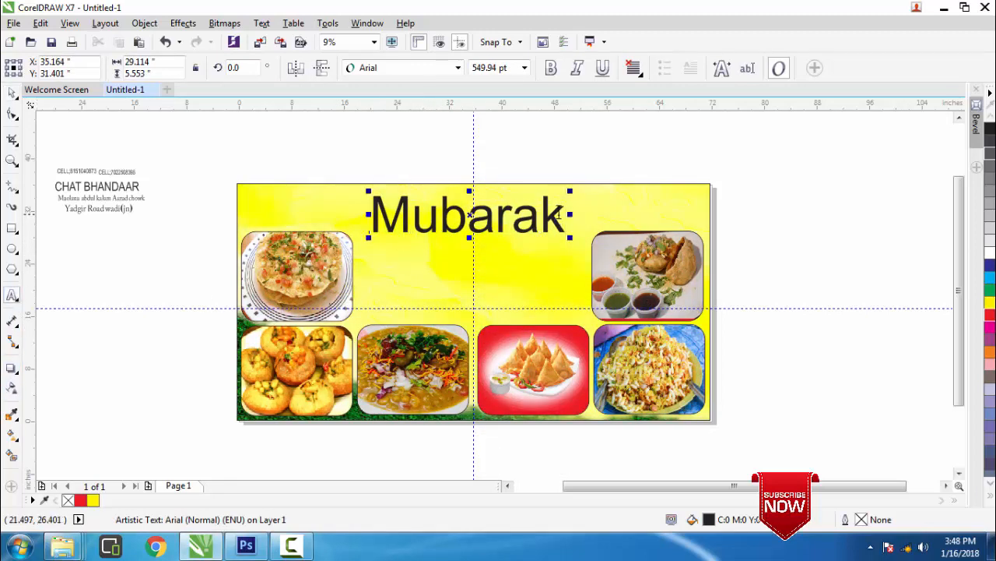
{"action": "left_click_drag", "start_coordinate": [562, 214], "coordinate": [358, 216]}
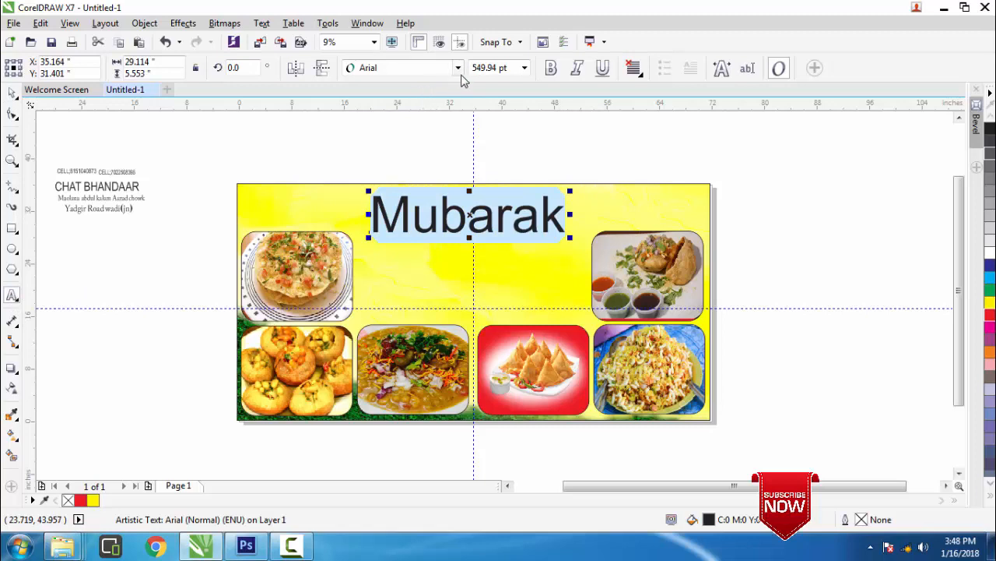
{"action": "left_click", "coordinate": [458, 68]}
{"action": "left_click", "coordinate": [428, 139]}
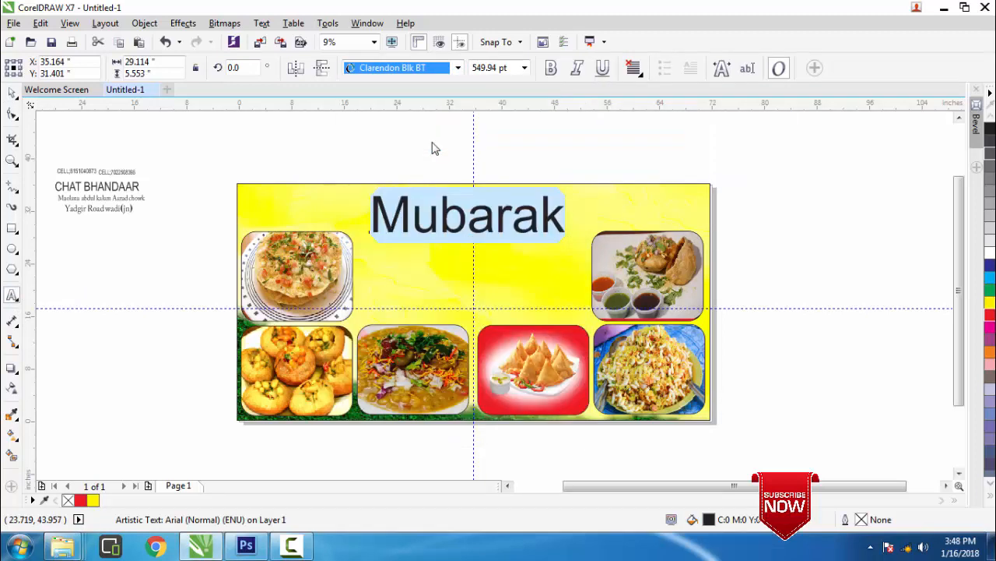
{"action": "left_click", "coordinate": [11, 92]}
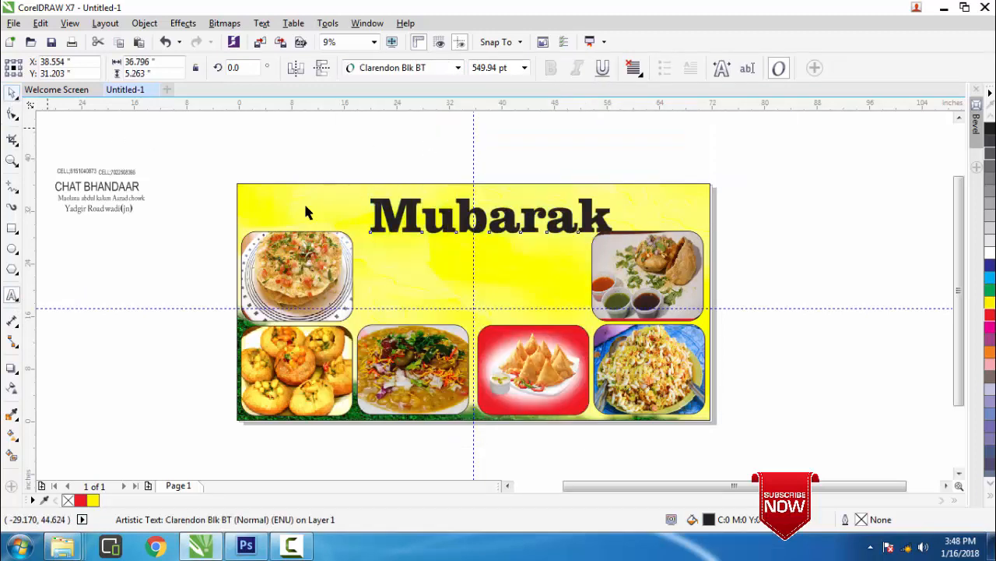
{"action": "left_click_drag", "start_coordinate": [492, 217], "coordinate": [471, 211]}
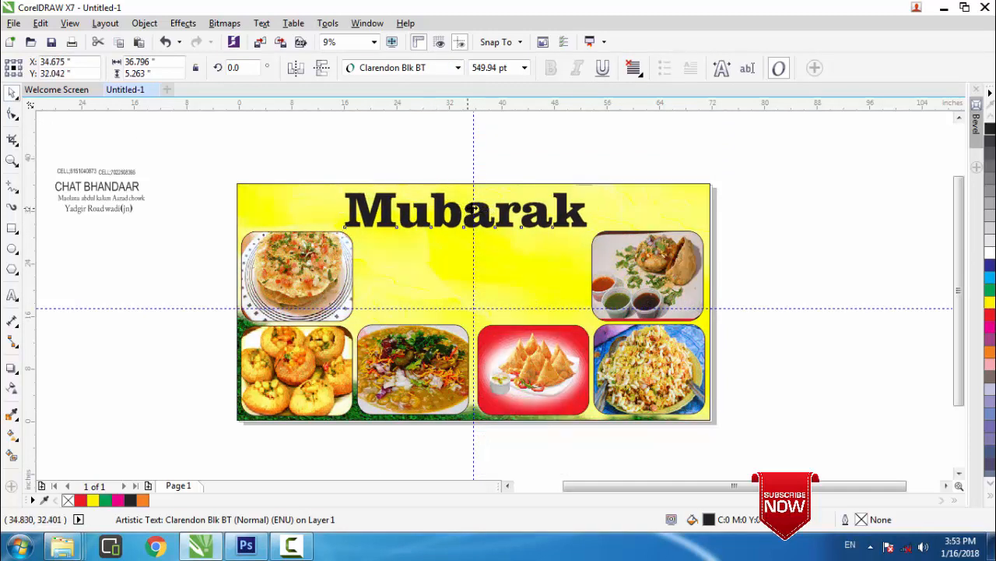
Colour the centred Mubarak title green and paste a duplicate copy of it
{"action": "left_click_drag", "start_coordinate": [472, 208], "coordinate": [472, 211]}
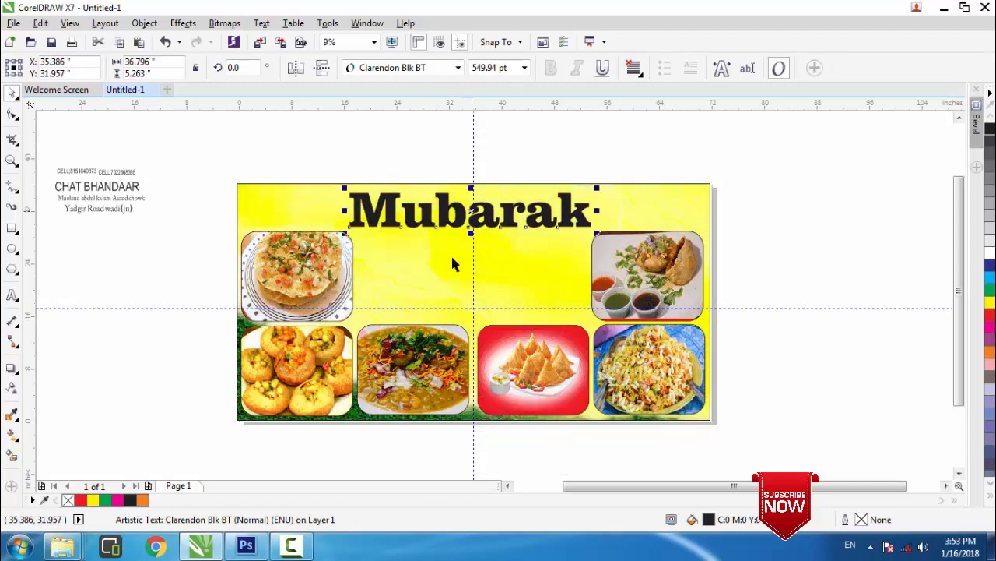
{"action": "left_click", "coordinate": [989, 295]}
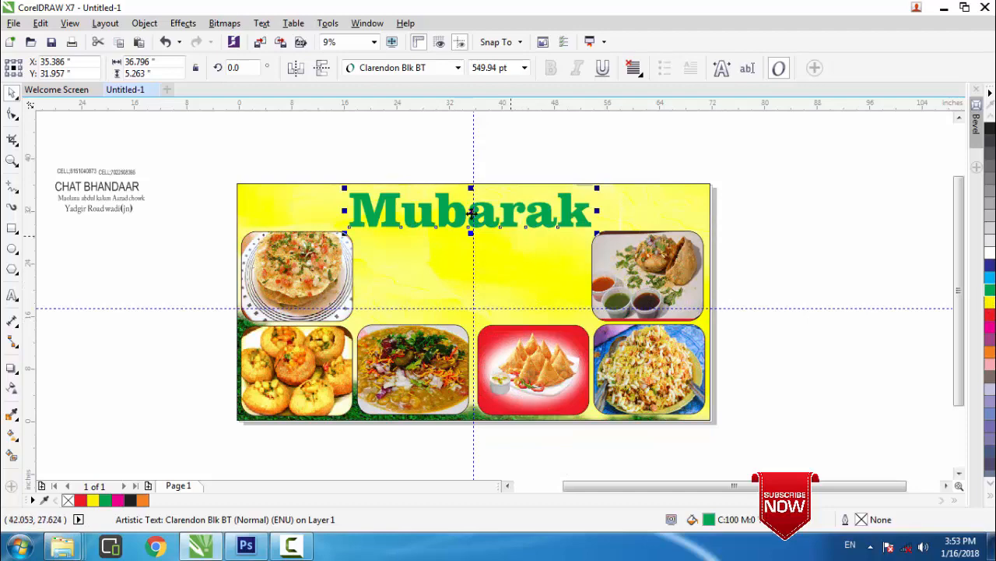
{"action": "right_click", "coordinate": [471, 211]}
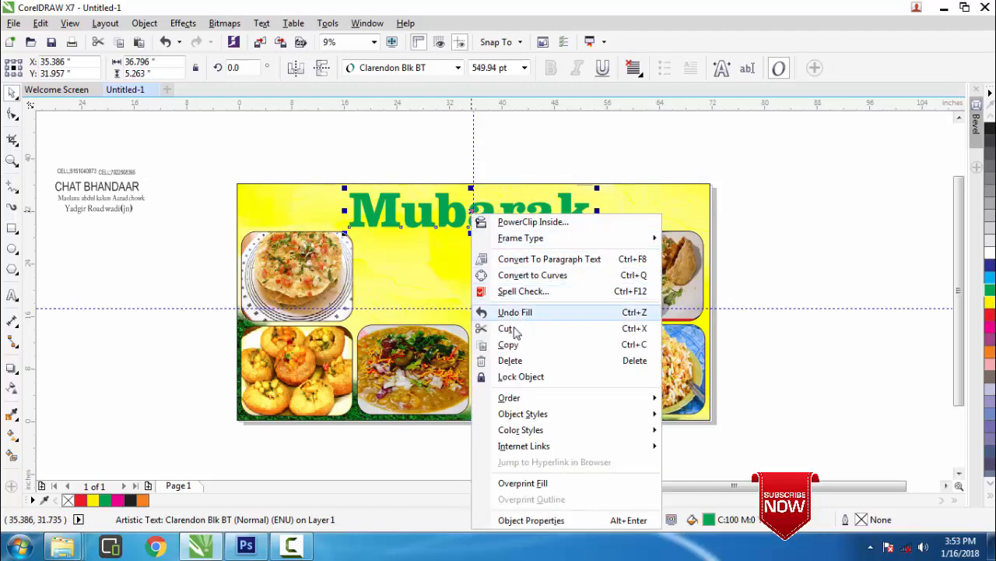
{"action": "left_click", "coordinate": [512, 344]}
{"action": "right_click", "coordinate": [746, 200]}
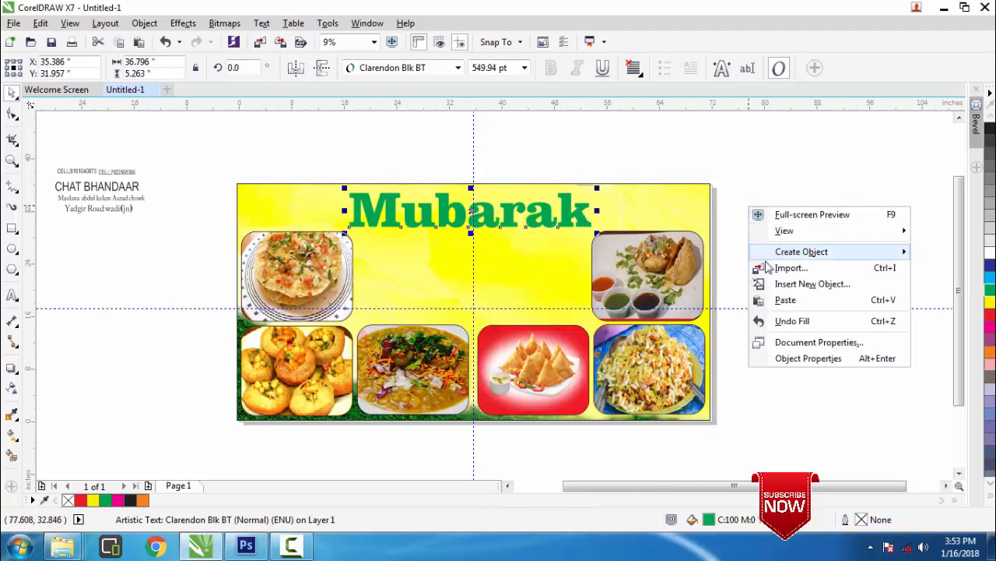
{"action": "left_click", "coordinate": [779, 298]}
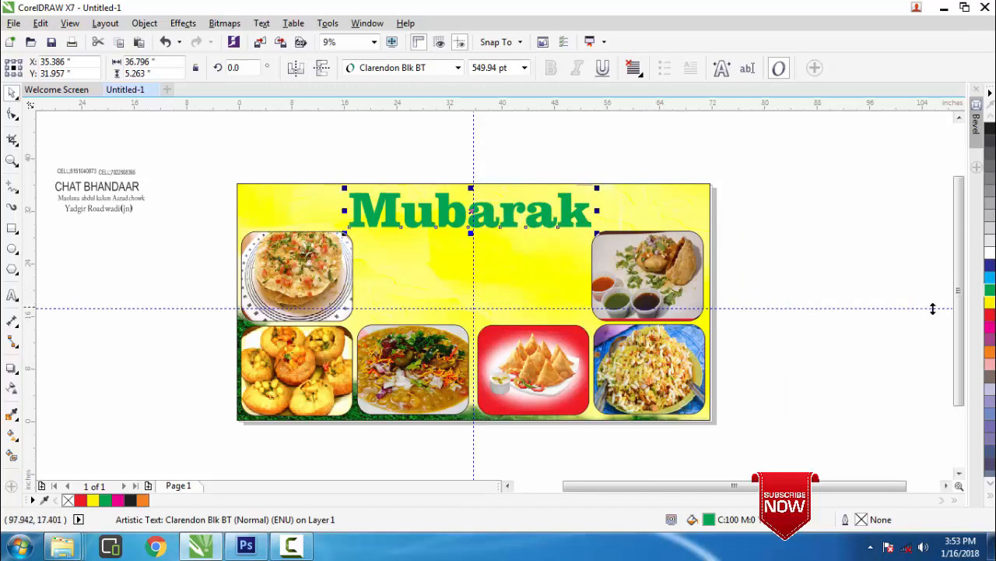
Make the copy red and nudge it up so the green title shows as a shadow
{"action": "left_click", "coordinate": [991, 320]}
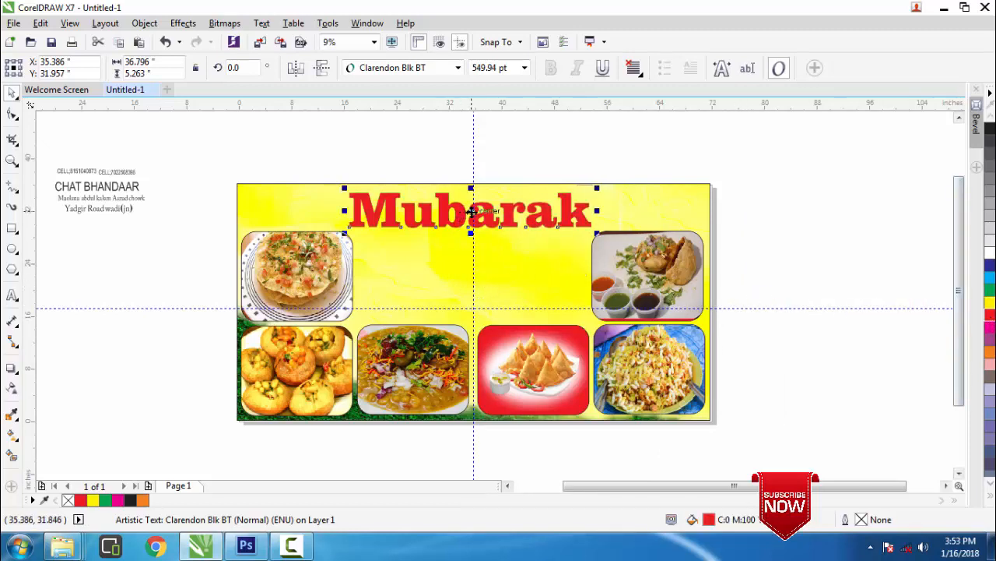
{"action": "mouse_move", "coordinate": [471, 211]}
{"action": "left_mouse_down"}
{"action": "mouse_move", "coordinate": [473, 202]}
{"action": "mouse_move", "coordinate": [473, 212]}
{"action": "left_mouse_up"}
{"action": "key", "text": "Up"}
{"action": "key", "text": "Up"}
{"action": "key", "text": "Up"}
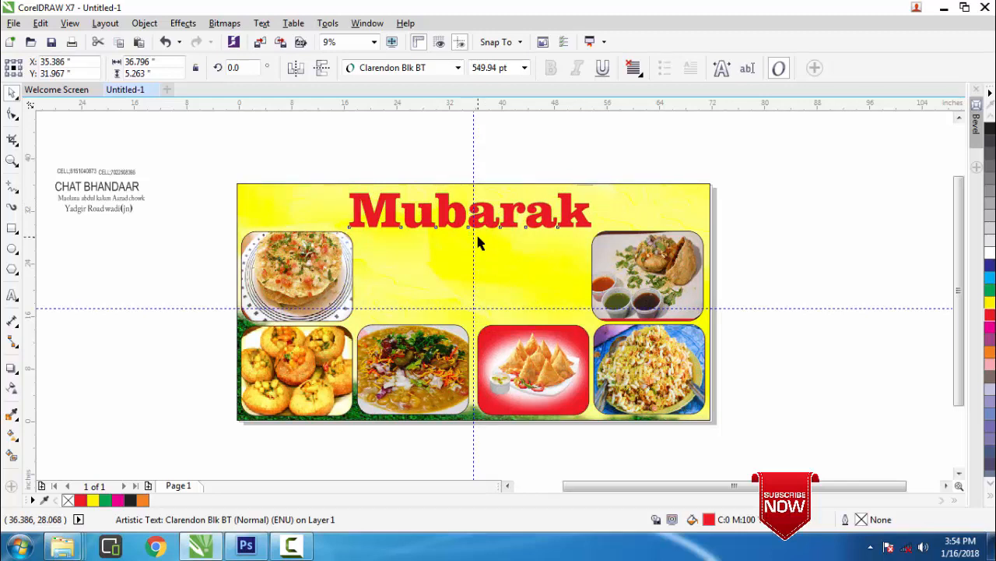
{"action": "key", "text": "Up"}
{"action": "key", "text": "Up"}
{"action": "key", "text": "Up"}
{"action": "key", "text": "Up"}
{"action": "key", "text": "Up"}
{"action": "key", "text": "Up"}
{"action": "key", "text": "Up"}
{"action": "key", "text": "Up"}
{"action": "key", "text": "Up"}
{"action": "key", "text": "Up"}
{"action": "key", "text": "Up"}
{"action": "key", "text": "Up"}
{"action": "key", "text": "Up"}
{"action": "key", "text": "Up"}
{"action": "key", "text": "Up"}
{"action": "key", "text": "Up"}
{"action": "key", "text": "Up"}
{"action": "key", "text": "Up"}
{"action": "key", "text": "Up"}
{"action": "key", "text": "Up"}
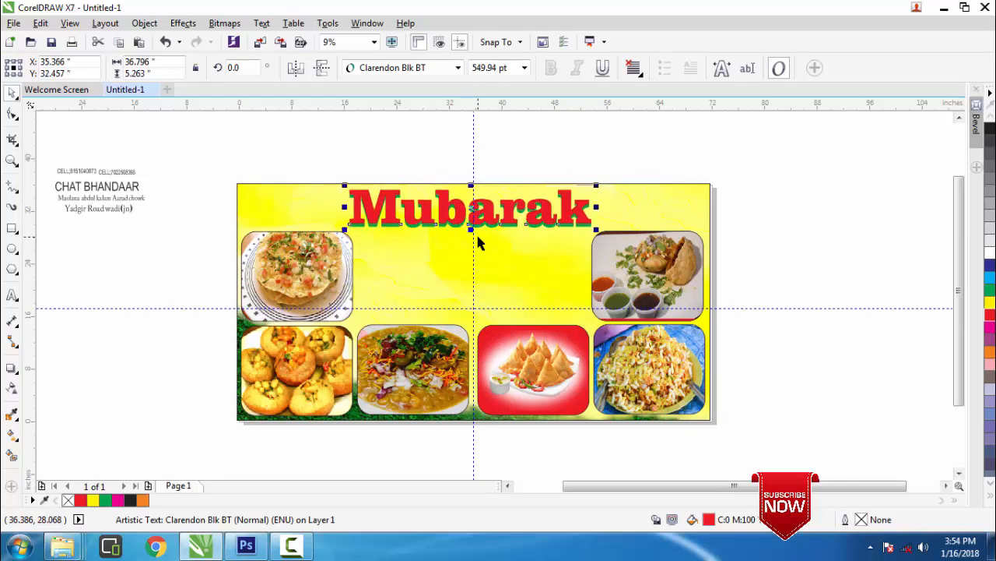
{"action": "key", "text": "Up"}
{"action": "key", "text": "Up"}
{"action": "key", "text": "Up"}
{"action": "key", "text": "Up"}
{"action": "key", "text": "Up"}
{"action": "key", "text": "Up"}
{"action": "key", "text": "Up"}
{"action": "key", "text": "Up"}
{"action": "key", "text": "Up"}
{"action": "key", "text": "Up"}
{"action": "key", "text": "Up"}
{"action": "key", "text": "Up"}
{"action": "key", "text": "Up"}
{"action": "key", "text": "Up"}
{"action": "key", "text": "Up"}
{"action": "key", "text": "Up"}
{"action": "key", "text": "Up"}
{"action": "key", "text": "Up"}
{"action": "key", "text": "Up"}
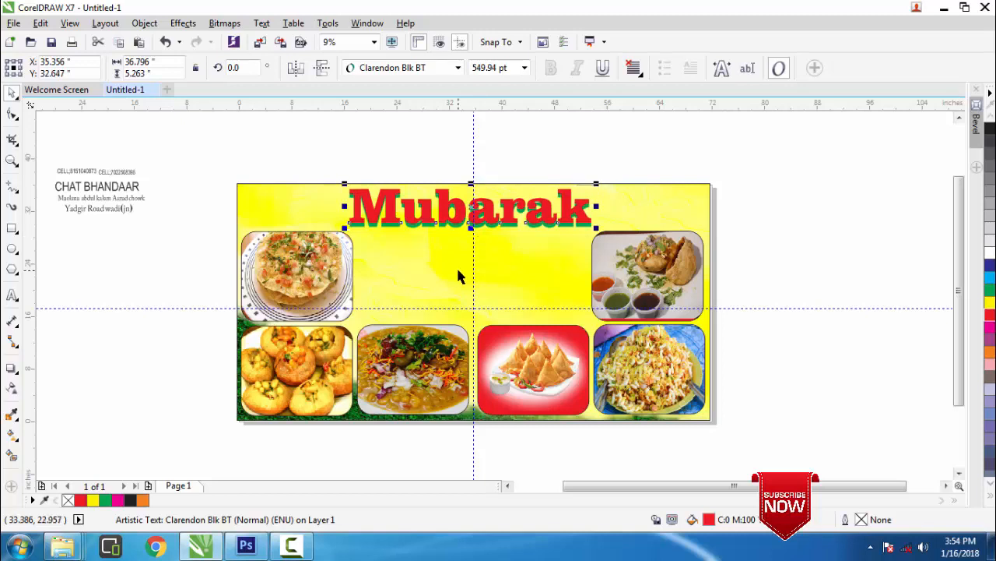
{"action": "key", "text": "Down"}
{"action": "key", "text": "Down"}
{"action": "key", "text": "Down"}
{"action": "left_click", "coordinate": [395, 163]}
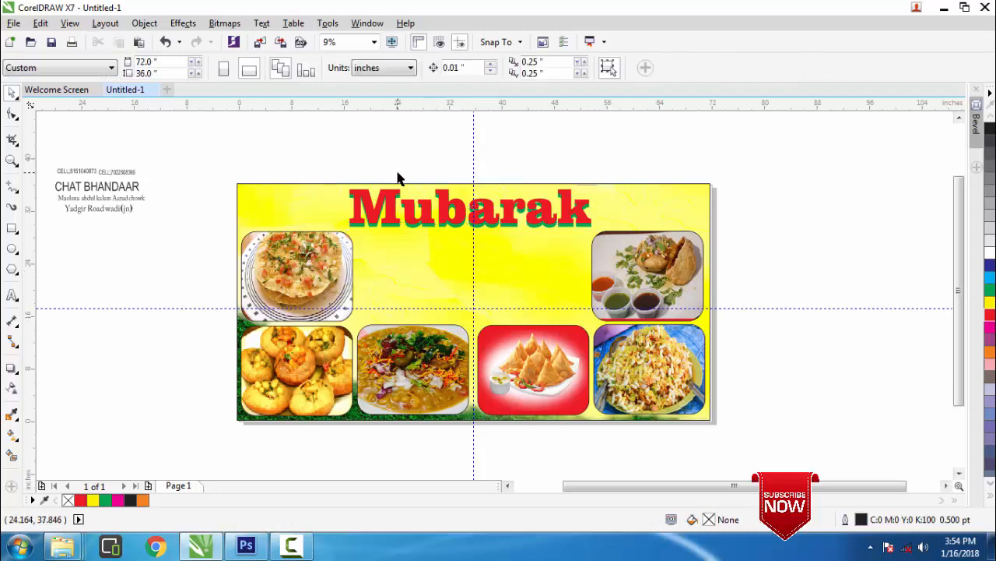
Place CHAT BHANDAAR centred under Mubarak and set it in the Inquisition font
{"action": "left_click", "coordinate": [85, 189]}
{"action": "left_click_drag", "start_coordinate": [97, 187], "coordinate": [345, 289]}
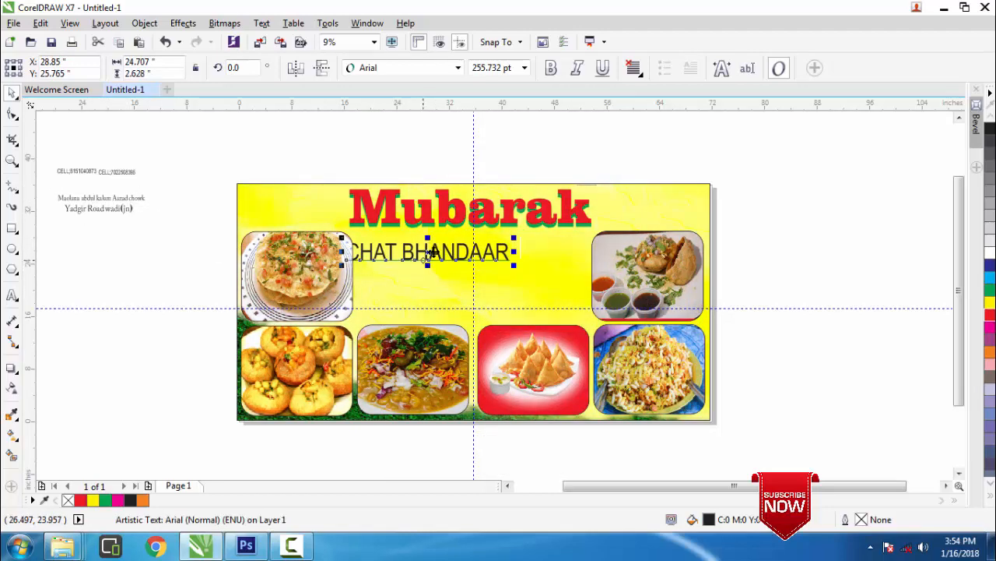
{"action": "left_click_drag", "start_coordinate": [427, 253], "coordinate": [461, 249]}
{"action": "left_click", "coordinate": [12, 295]}
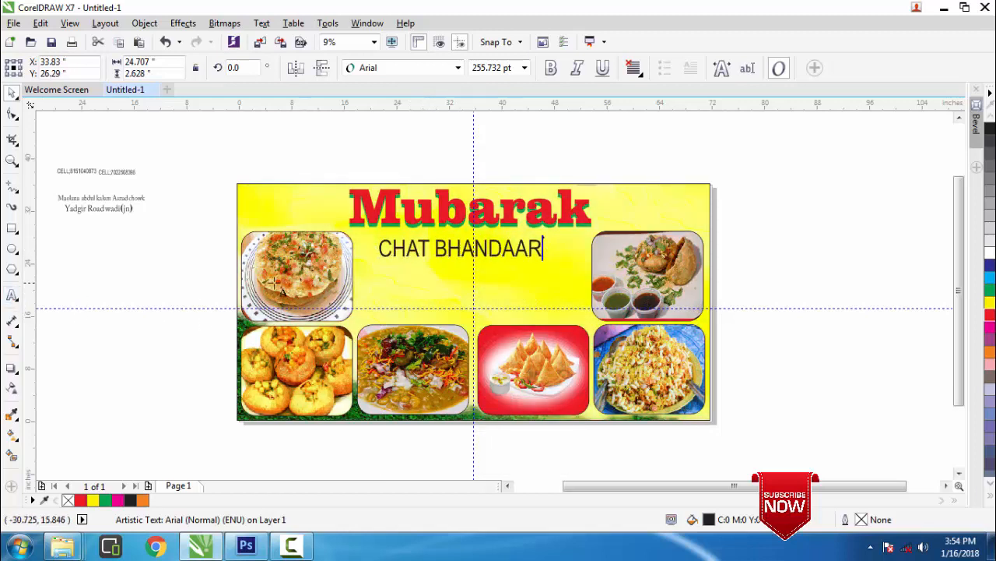
{"action": "left_click_drag", "start_coordinate": [547, 248], "coordinate": [377, 249]}
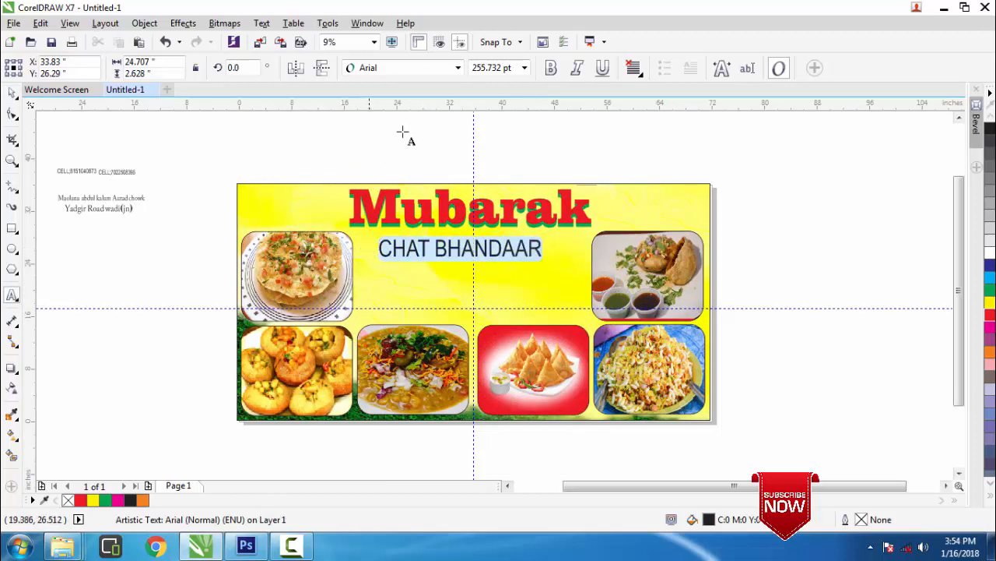
{"action": "left_click", "coordinate": [458, 67]}
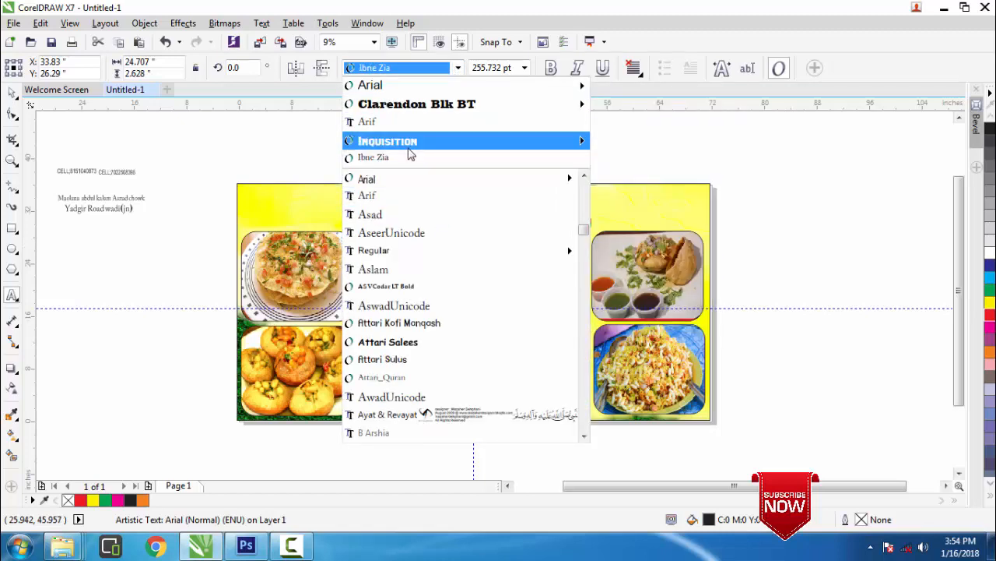
{"action": "left_click", "coordinate": [406, 141]}
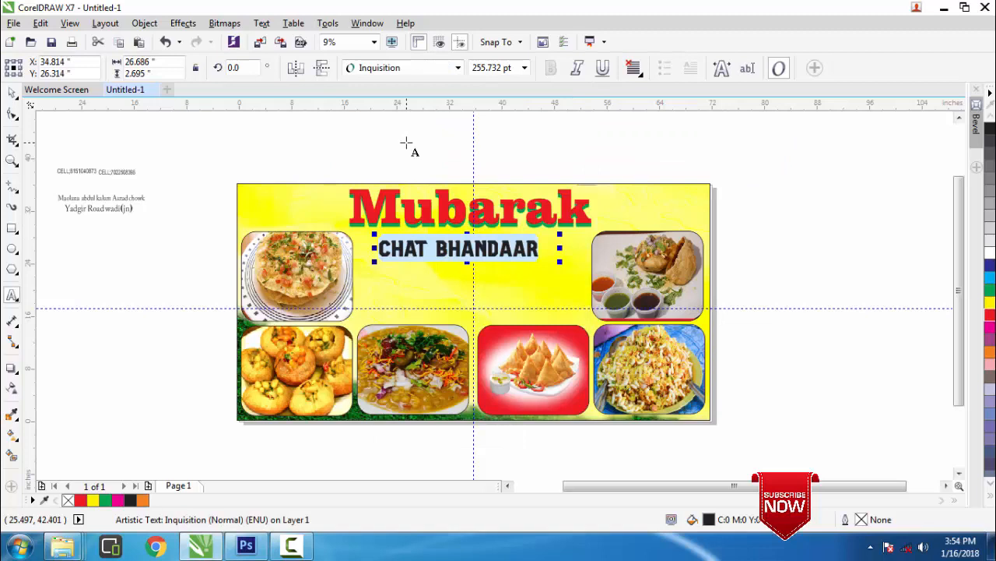
{"action": "left_click", "coordinate": [422, 239]}
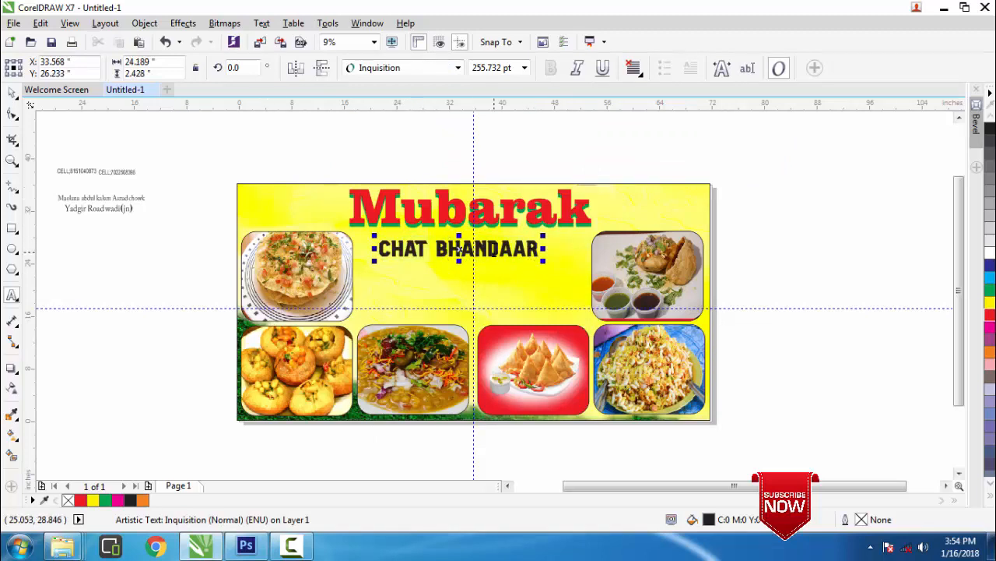
{"action": "left_click", "coordinate": [11, 92]}
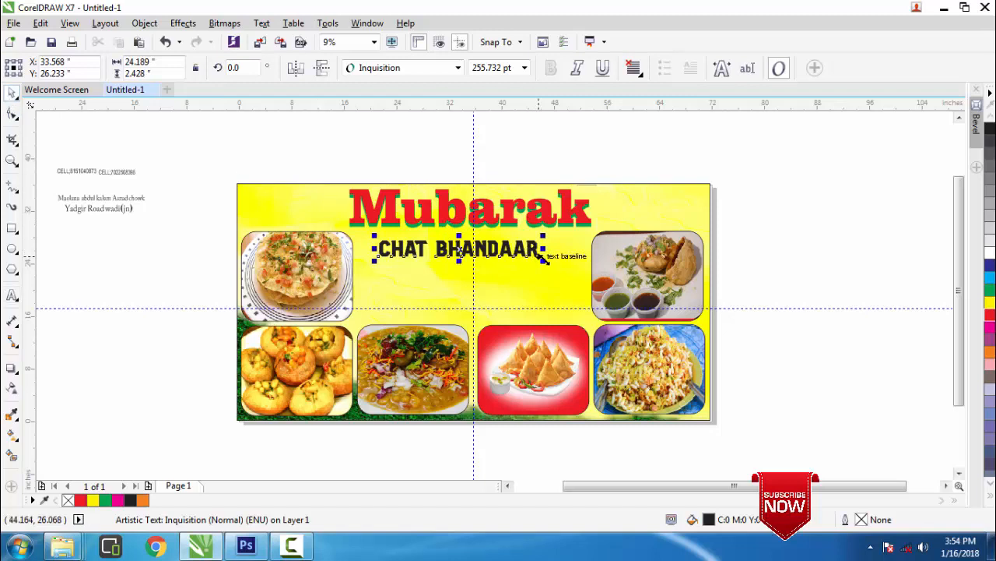
Enlarge CHAT BHANDAAR, make the original black, and offset the crimson copy slightly above it
{"action": "left_click_drag", "start_coordinate": [545, 260], "coordinate": [595, 292]}
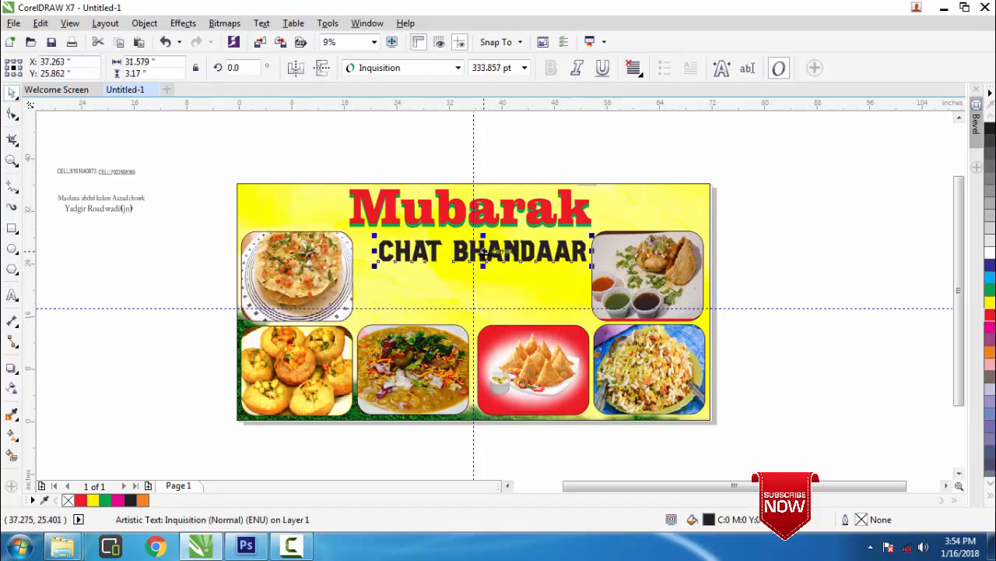
{"action": "left_click_drag", "start_coordinate": [484, 253], "coordinate": [475, 250]}
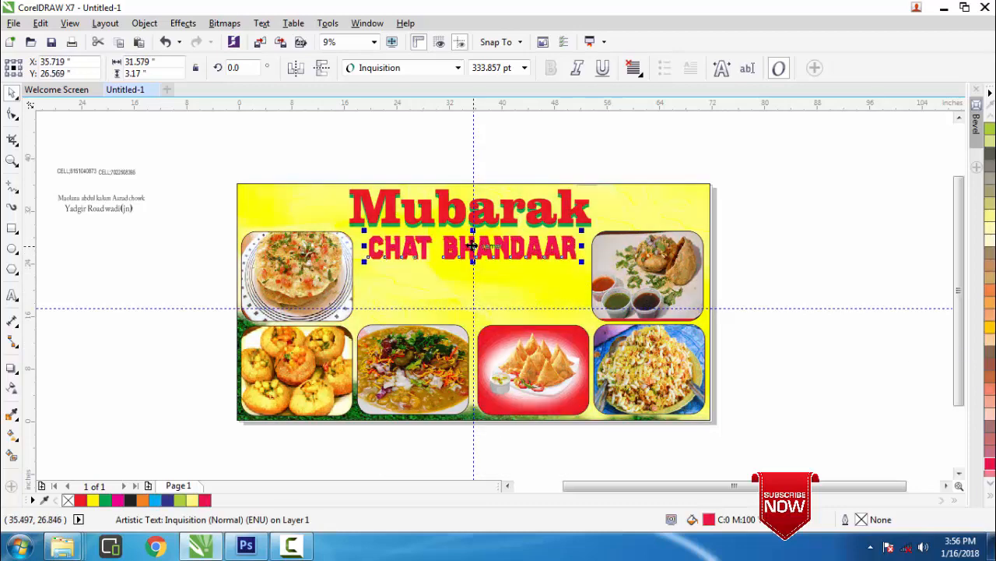
{"action": "left_click_drag", "start_coordinate": [472, 246], "coordinate": [467, 233]}
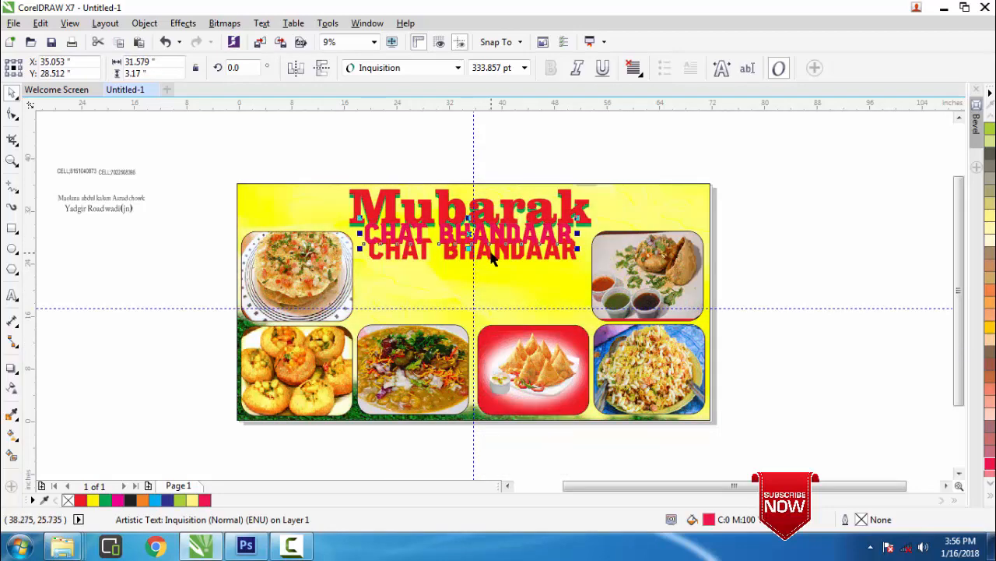
{"action": "left_click", "coordinate": [492, 259]}
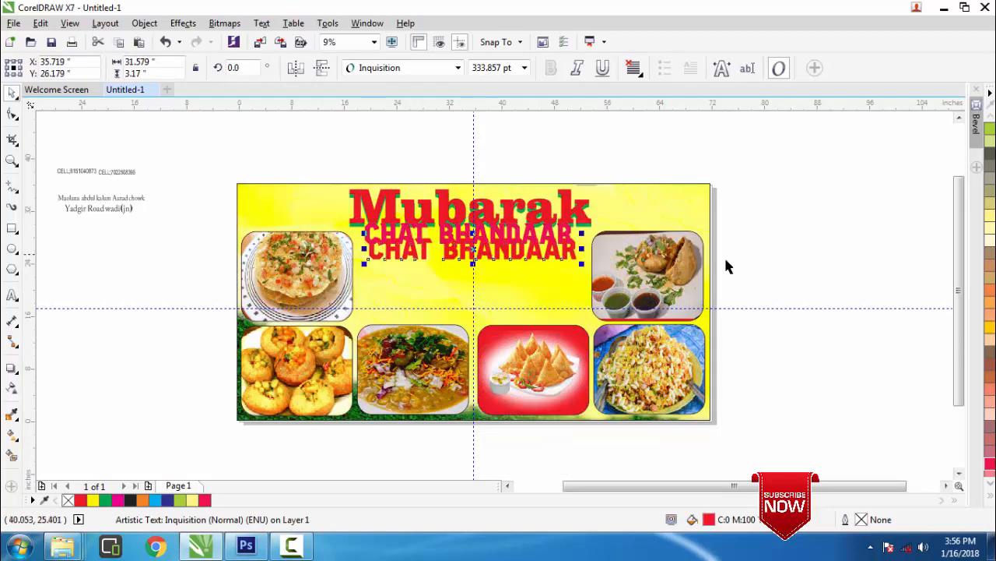
{"action": "left_click", "coordinate": [991, 501]}
{"action": "left_click", "coordinate": [977, 204]}
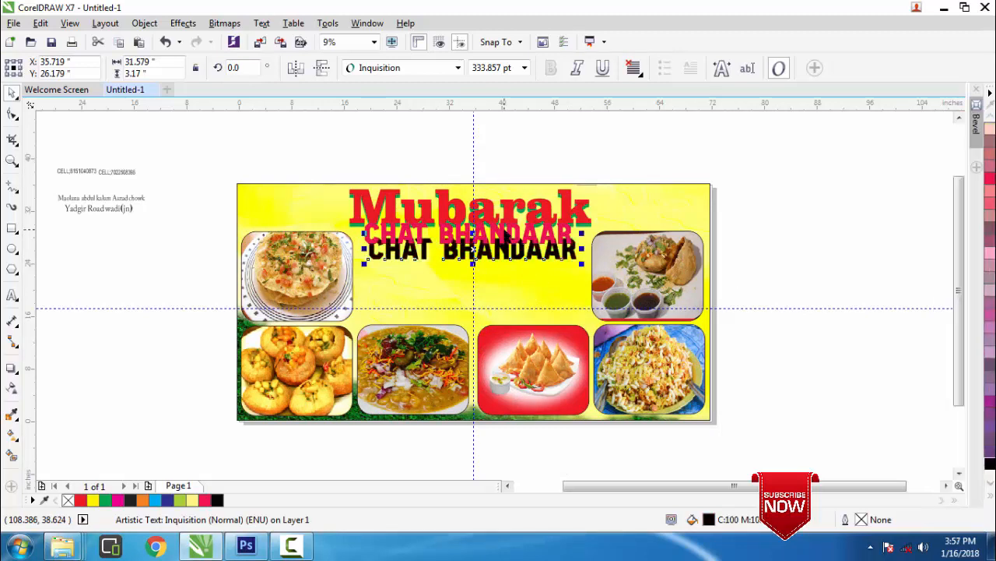
{"action": "left_click", "coordinate": [489, 234]}
{"action": "left_click_drag", "start_coordinate": [470, 235], "coordinate": [475, 250]}
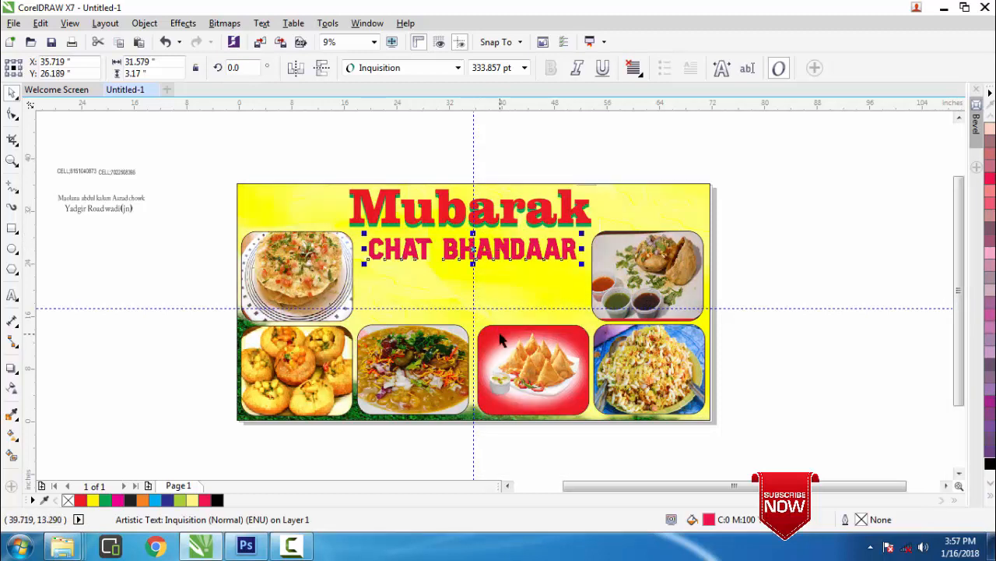
{"action": "key", "text": "Up"}
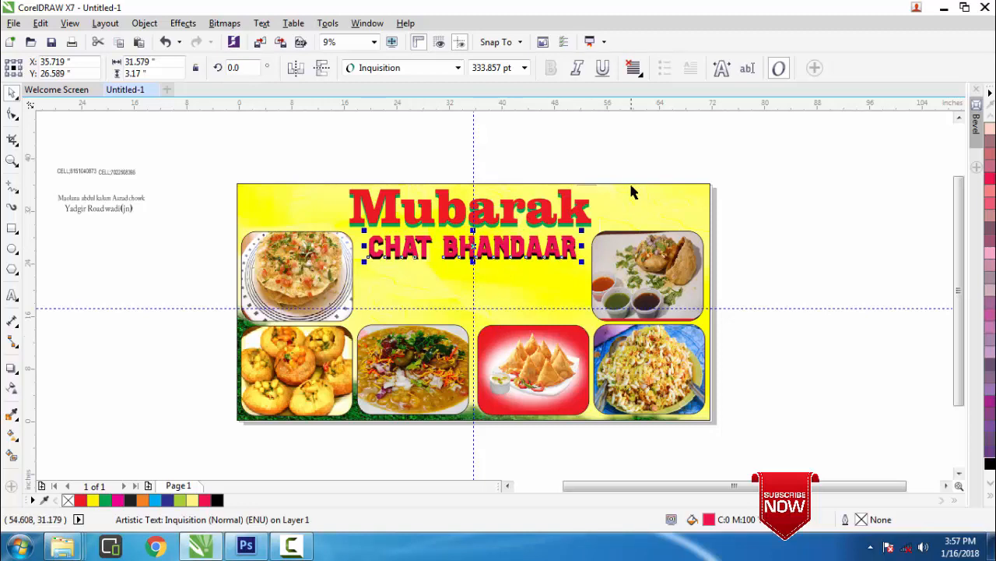
{"action": "left_click", "coordinate": [618, 156]}
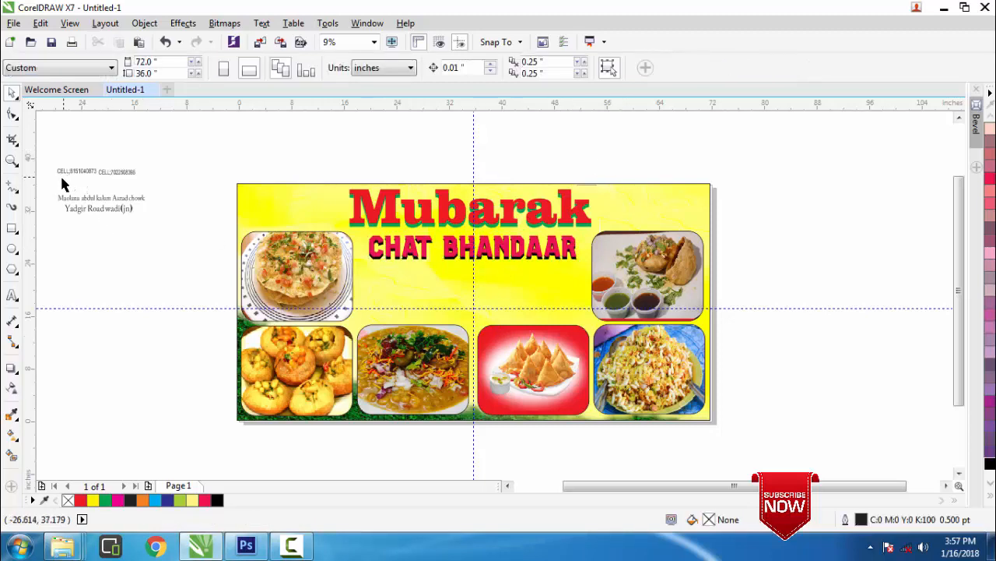
Move the first address line under CHAT BHANDAAR and enlarge it to fit
{"action": "left_click_drag", "start_coordinate": [51, 187], "coordinate": [350, 333]}
{"action": "left_click_drag", "start_coordinate": [430, 270], "coordinate": [462, 272]}
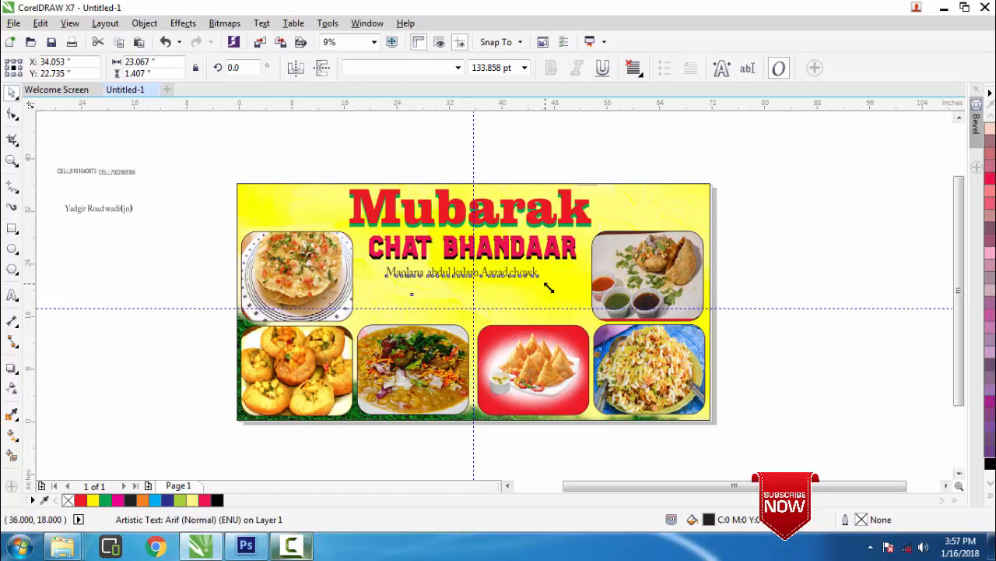
{"action": "left_click_drag", "start_coordinate": [542, 280], "coordinate": [575, 321]}
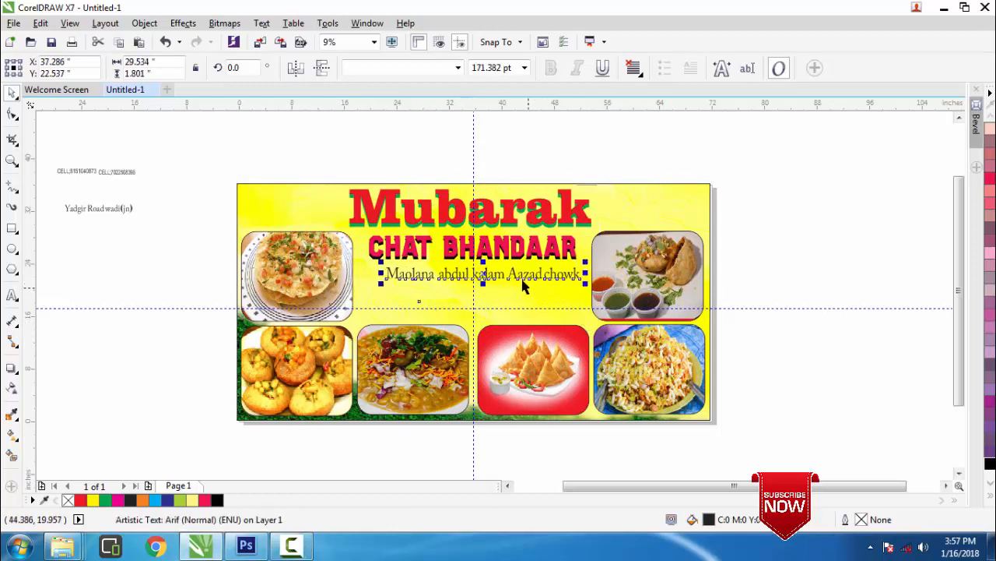
{"action": "left_click_drag", "start_coordinate": [484, 274], "coordinate": [472, 273]}
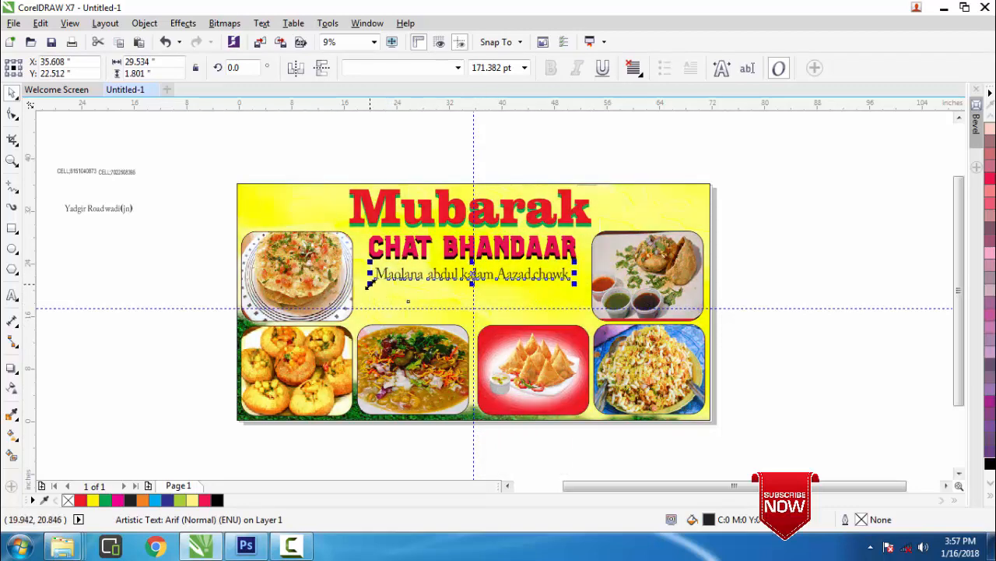
{"action": "left_click_drag", "start_coordinate": [365, 287], "coordinate": [362, 289]}
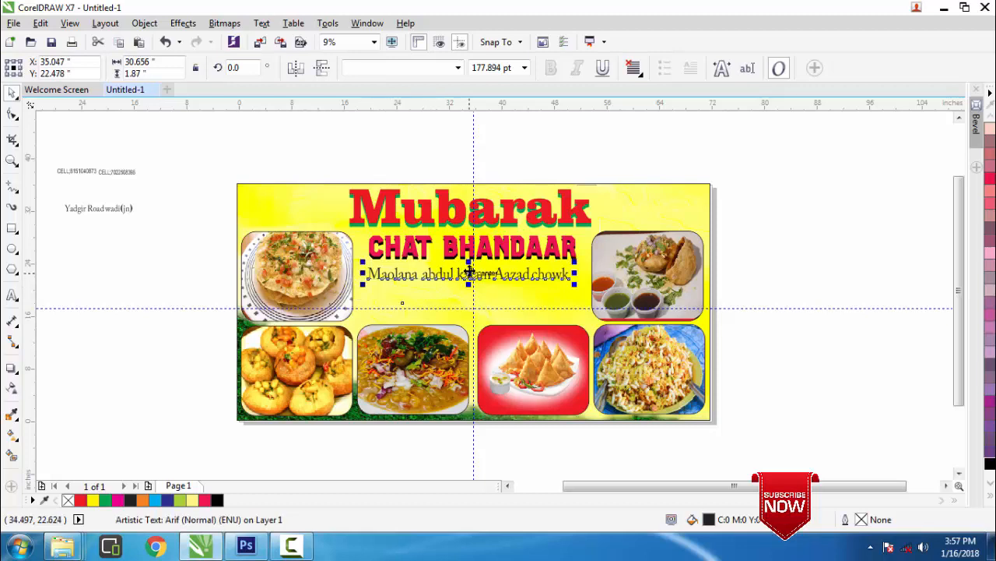
{"action": "left_click_drag", "start_coordinate": [474, 276], "coordinate": [473, 276]}
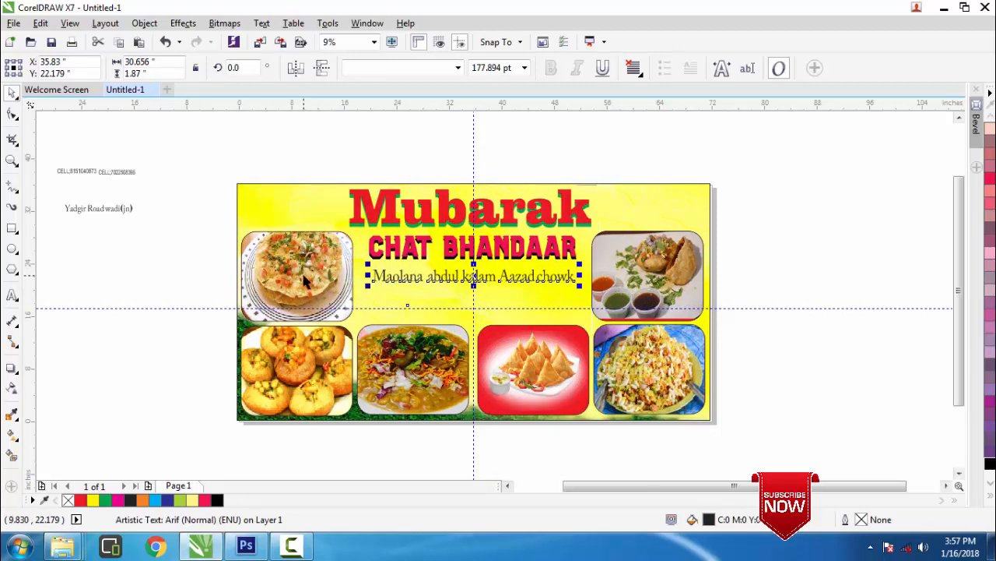
Place the second address line below the first, then stretch the first line wider on both sides
{"action": "left_click_drag", "start_coordinate": [61, 187], "coordinate": [380, 336]}
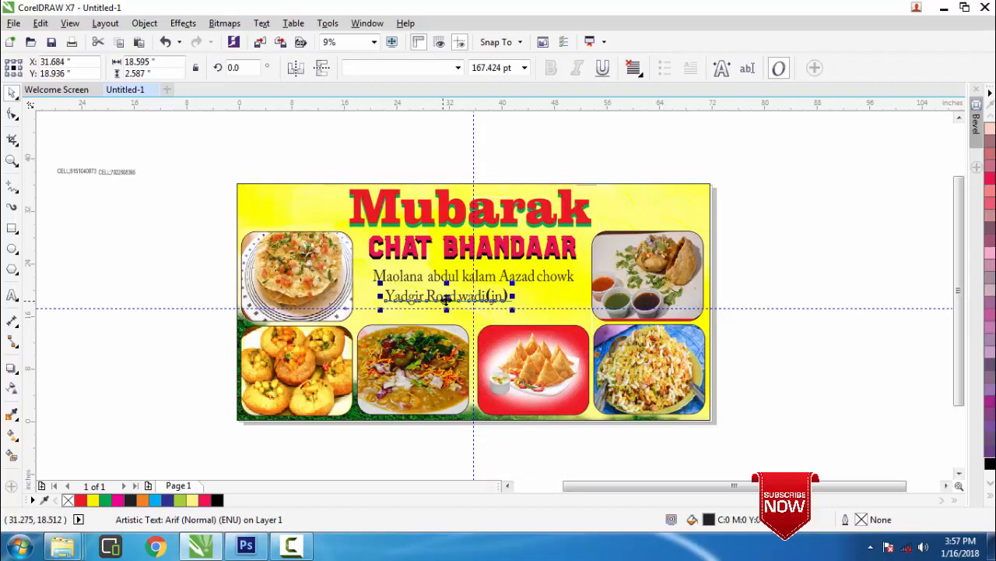
{"action": "left_click_drag", "start_coordinate": [446, 298], "coordinate": [474, 290]}
{"action": "left_click", "coordinate": [480, 284]}
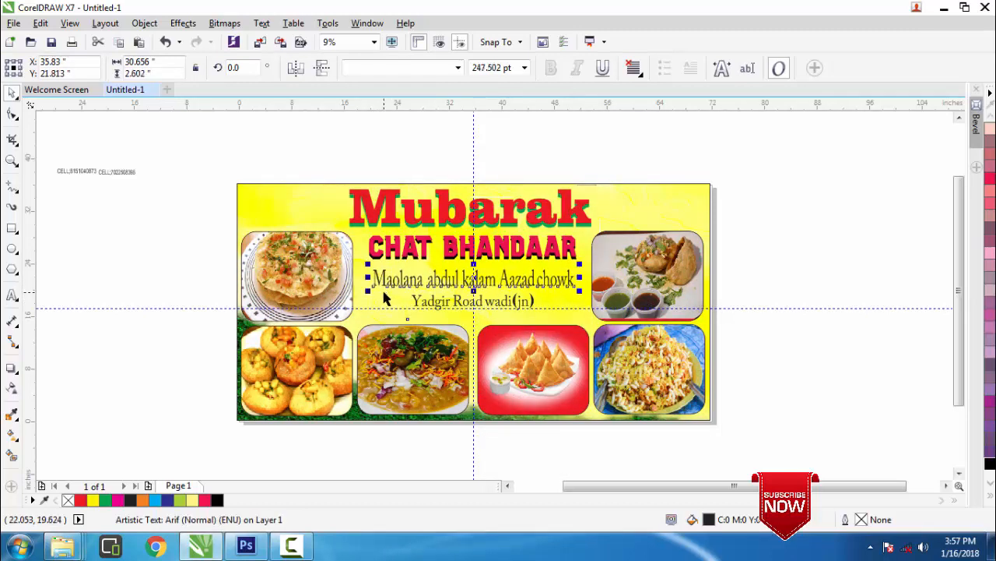
{"action": "left_click_drag", "start_coordinate": [368, 283], "coordinate": [359, 283]}
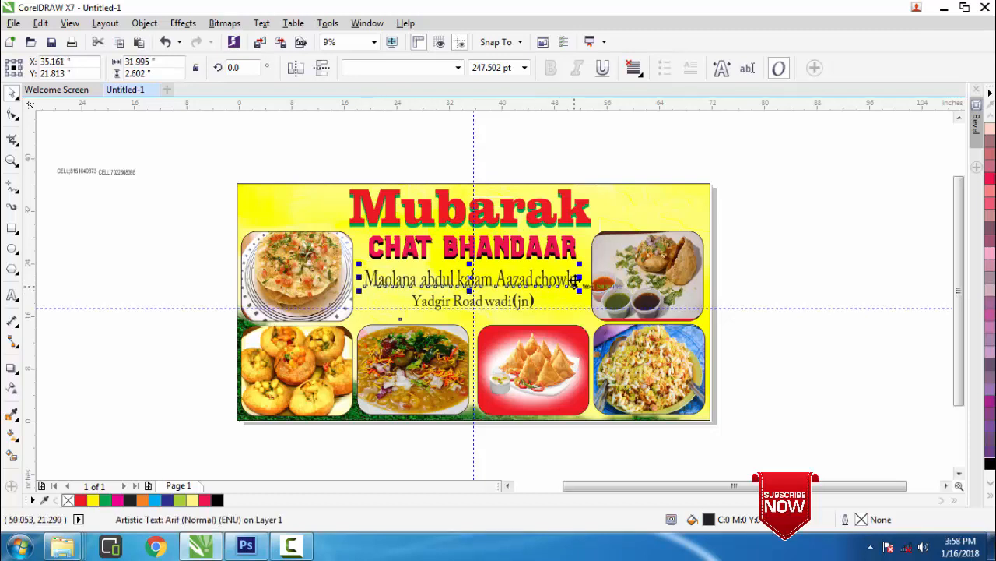
{"action": "left_click_drag", "start_coordinate": [578, 278], "coordinate": [583, 278]}
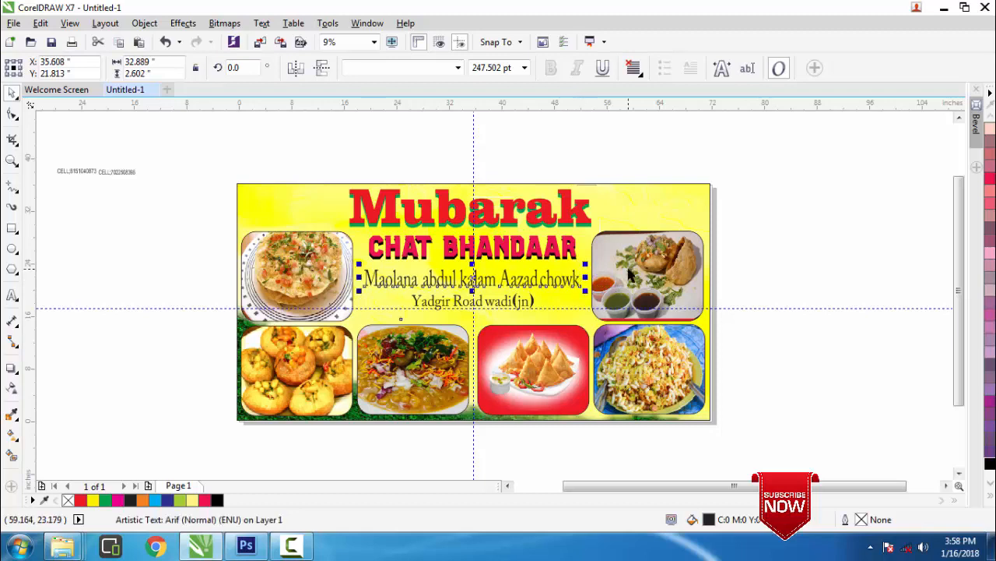
Move the first cell phone-number line onto the banner's top-left corner
{"action": "left_click", "coordinate": [798, 251]}
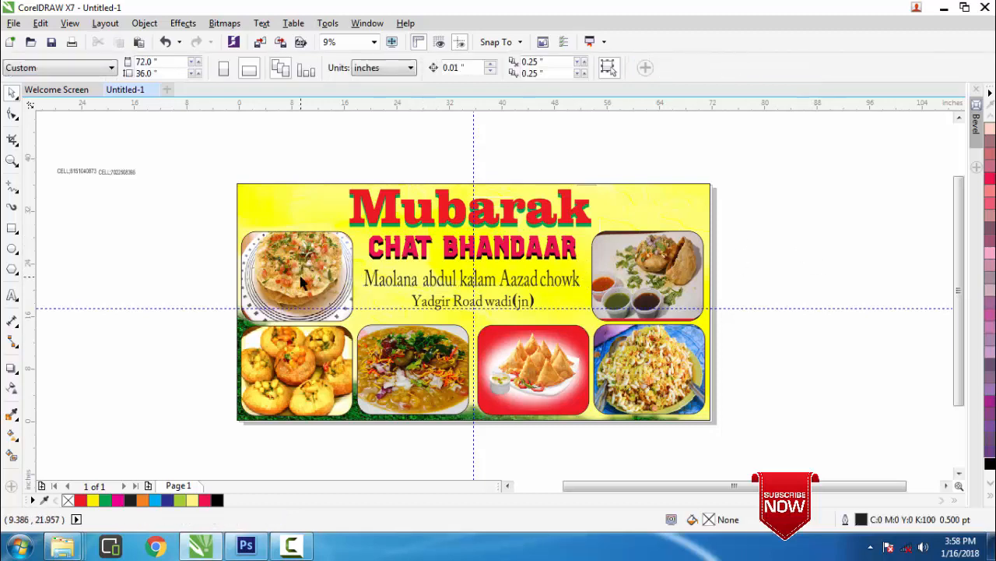
{"action": "left_click_drag", "start_coordinate": [45, 159], "coordinate": [171, 278]}
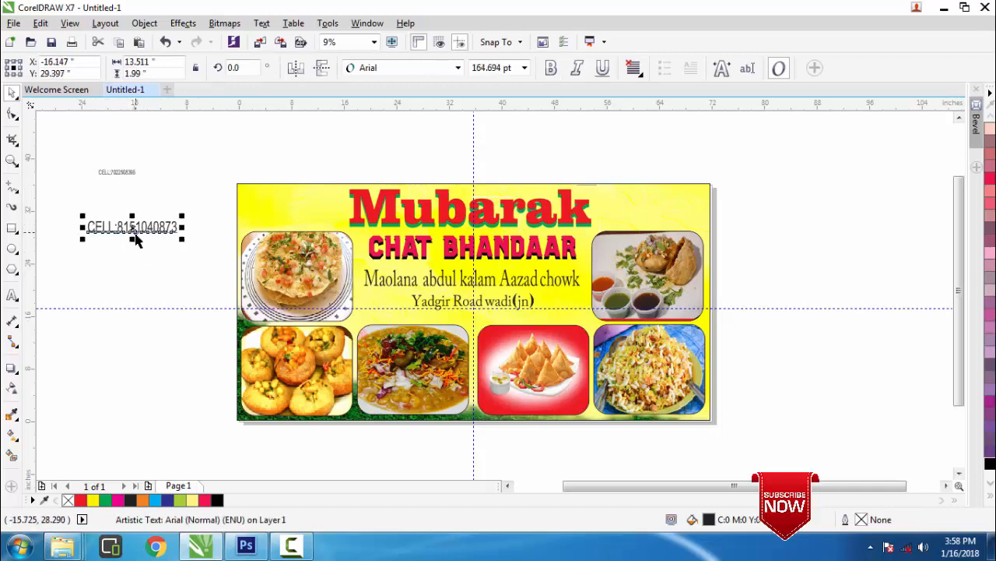
{"action": "left_click_drag", "start_coordinate": [132, 226], "coordinate": [288, 198]}
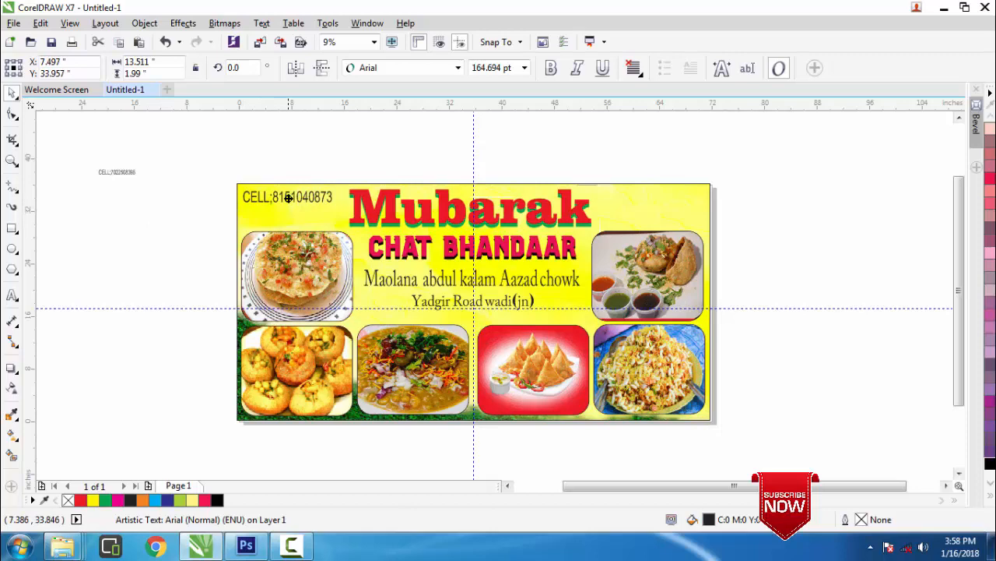
Enlarge the second phone-number line to 167.018 pt and place it in the top-right corner
{"action": "left_click", "coordinate": [126, 171]}
{"action": "left_click_drag", "start_coordinate": [141, 178], "coordinate": [656, 195]}
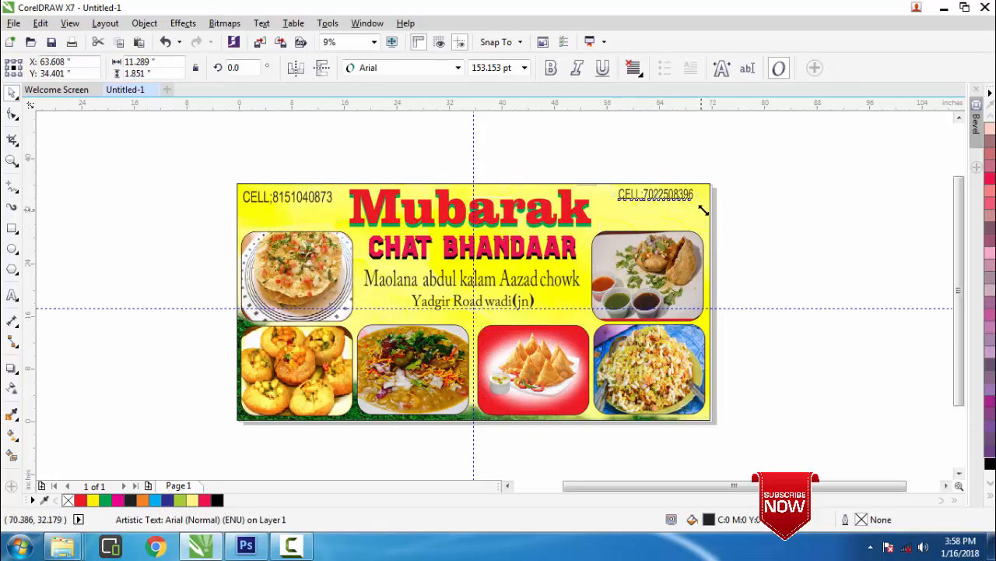
{"action": "left_click_drag", "start_coordinate": [699, 210], "coordinate": [704, 219]}
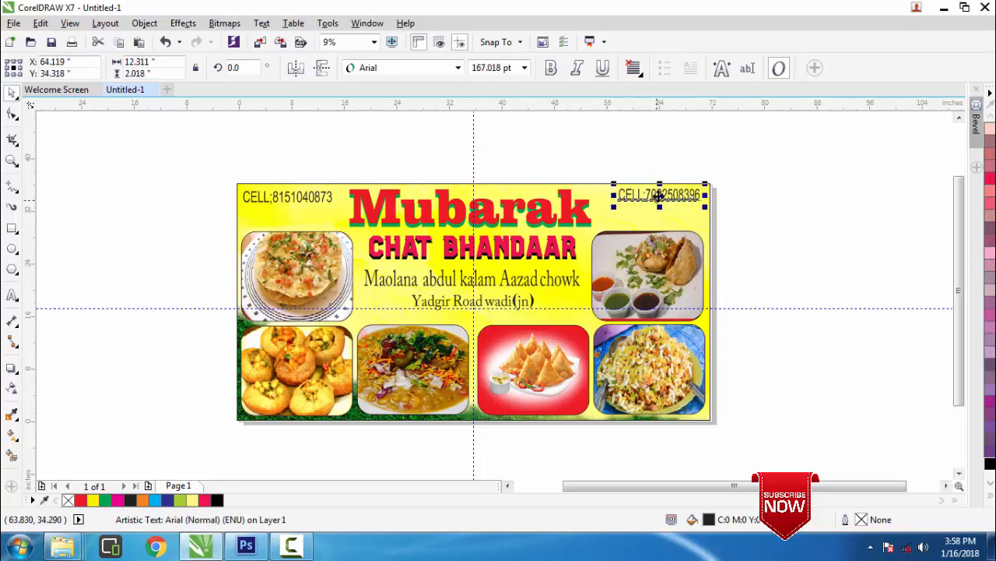
{"action": "left_click_drag", "start_coordinate": [659, 196], "coordinate": [664, 197]}
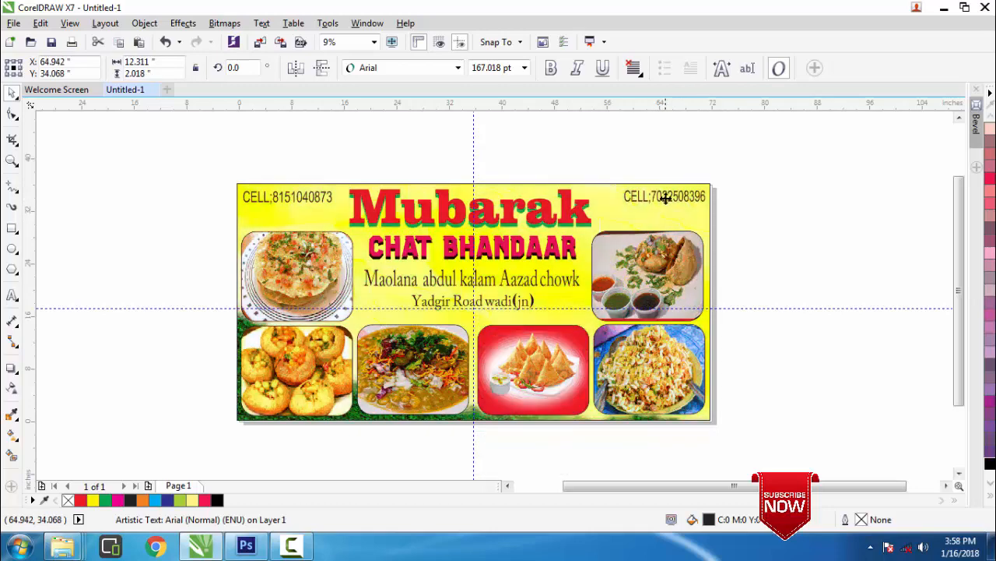
{"action": "left_click", "coordinate": [759, 211]}
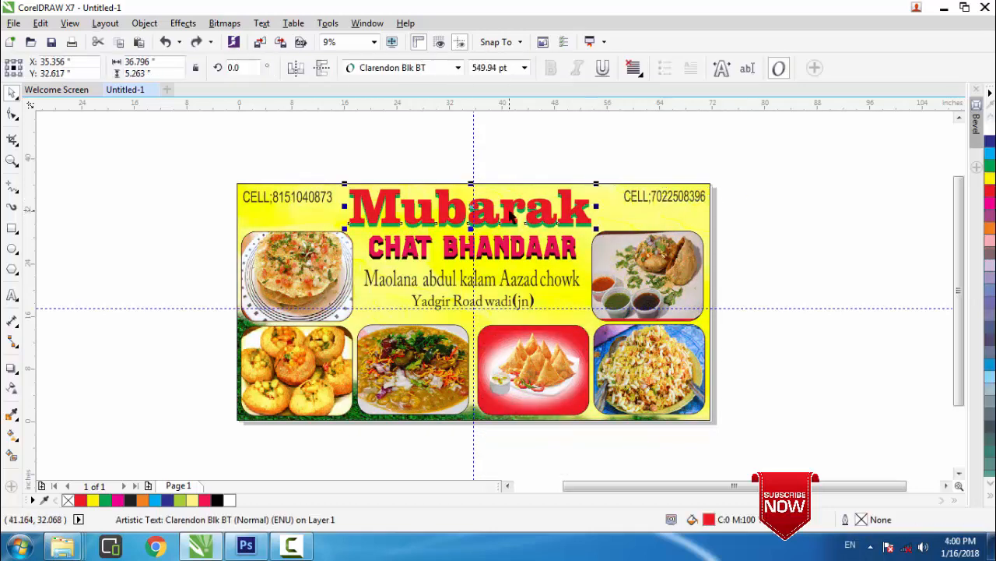
Give the 'Maolana abdul kalam Aazad chowk' line a 12.0 pt round-cornered, round-capped outline scaling with the object
{"action": "left_click", "coordinate": [489, 259]}
{"action": "left_click", "coordinate": [472, 288]}
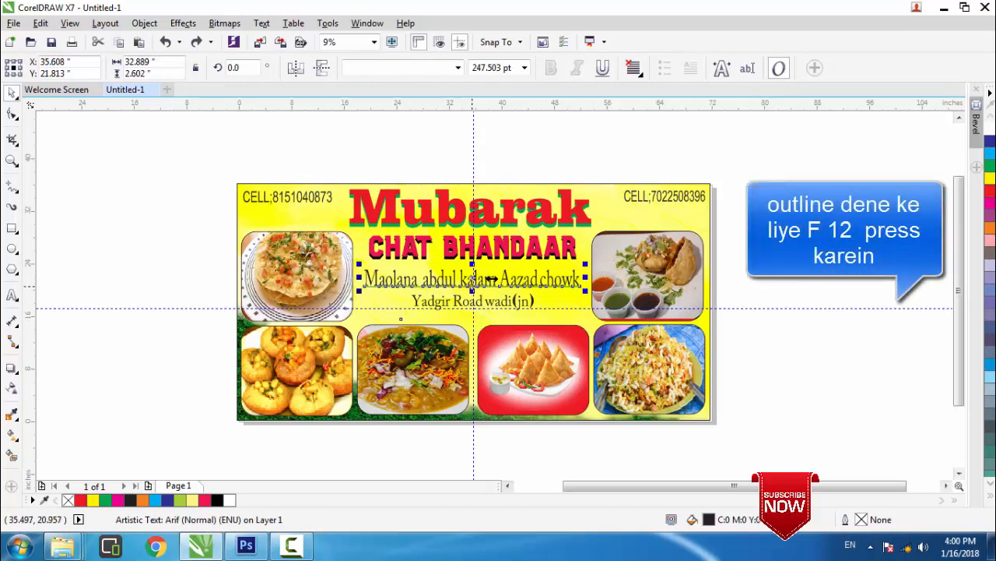
{"action": "key", "text": "F12"}
{"action": "left_click", "coordinate": [407, 177]}
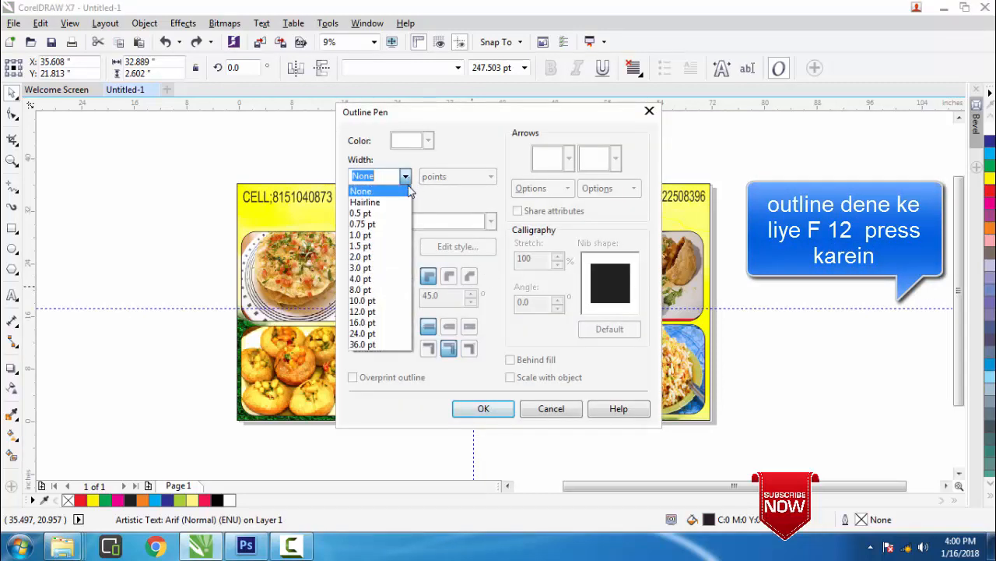
{"action": "left_click", "coordinate": [374, 311]}
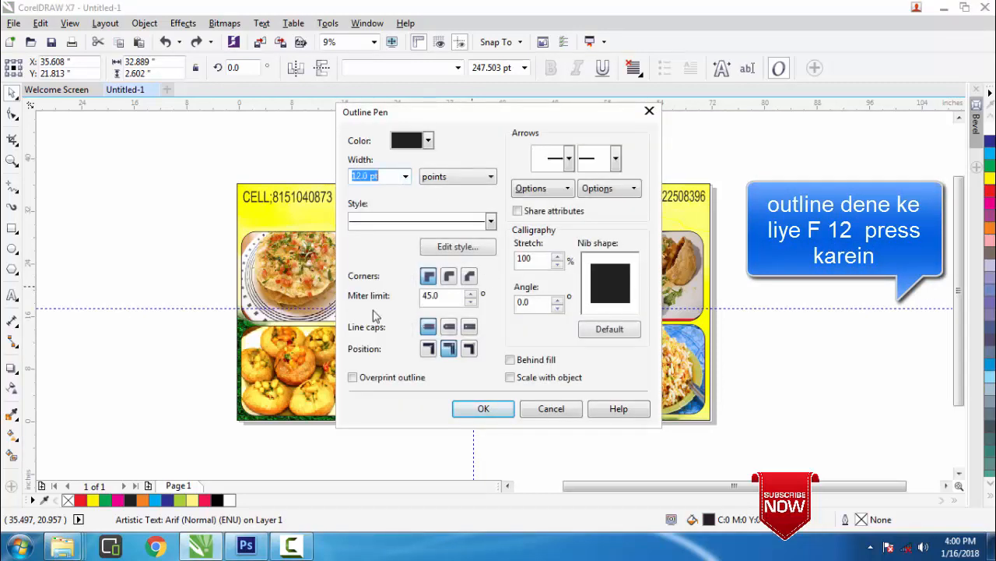
{"action": "left_click", "coordinate": [450, 277]}
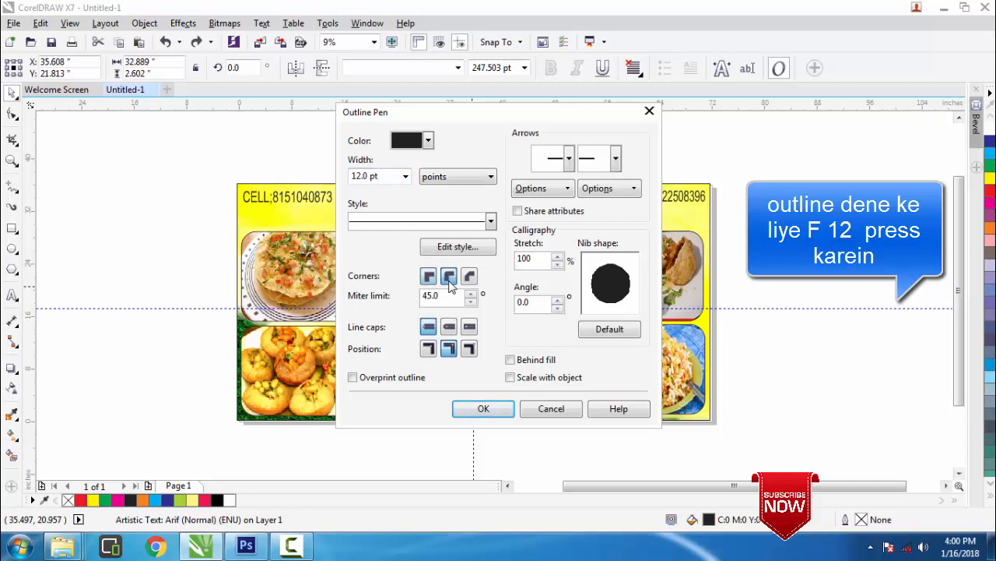
{"action": "left_click", "coordinate": [449, 327]}
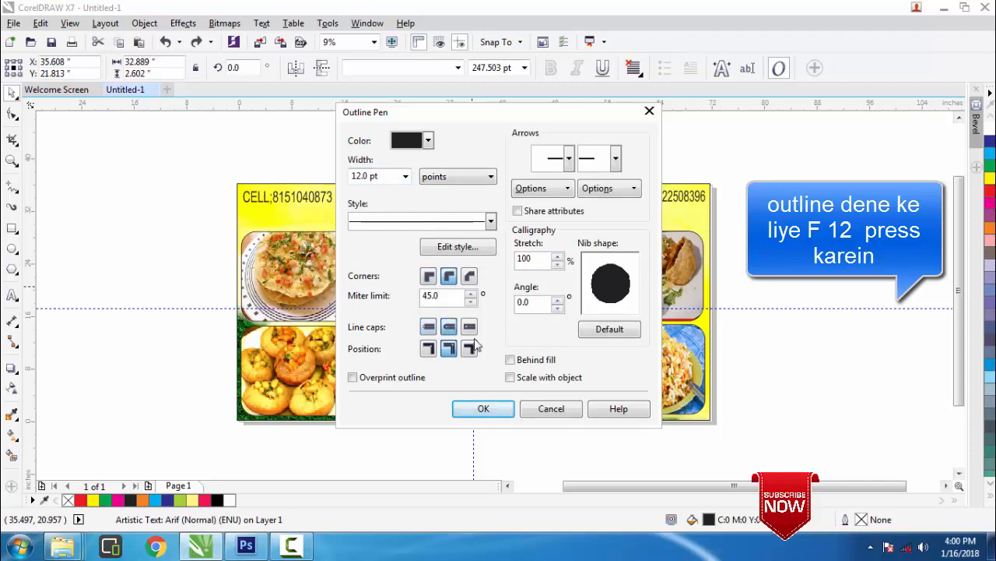
{"action": "left_click", "coordinate": [510, 377]}
{"action": "left_click", "coordinate": [483, 408]}
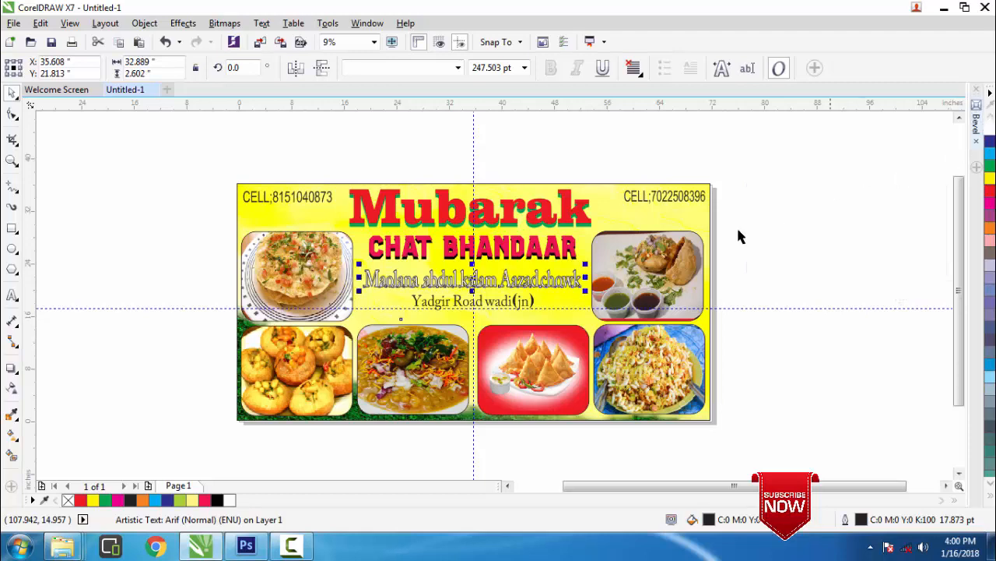
Give the 'Yadgir Road,wadi(jn)' line a 12.0 pt round outline behind the fill, scaling with the object
{"action": "left_click", "coordinate": [501, 306]}
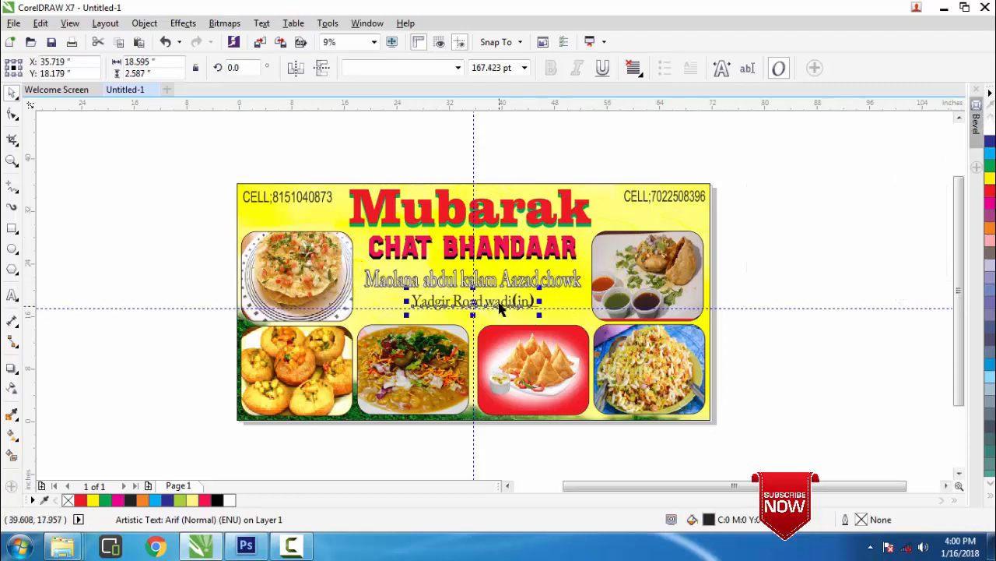
{"action": "key", "text": "F12"}
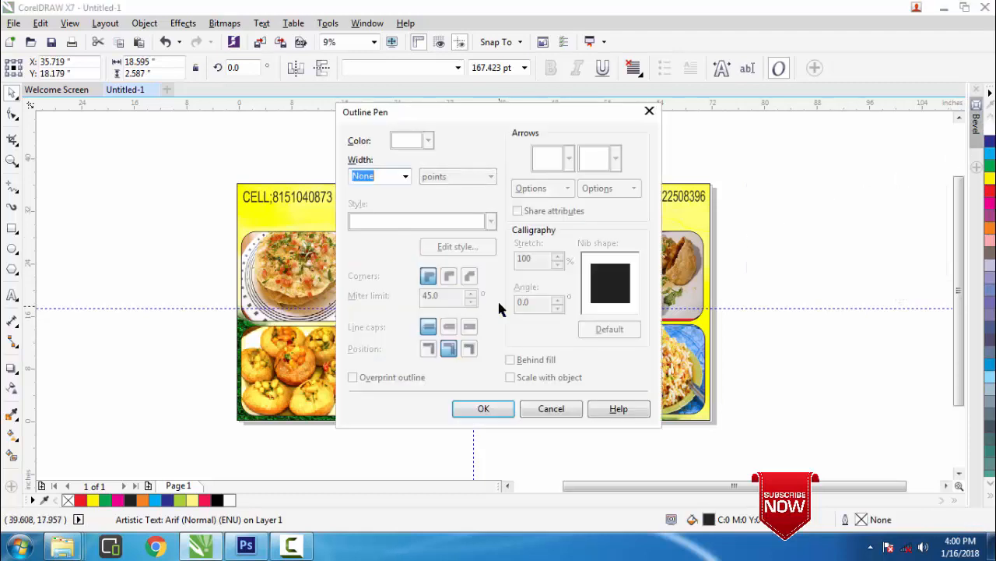
{"action": "left_click", "coordinate": [405, 176]}
{"action": "left_click", "coordinate": [370, 312]}
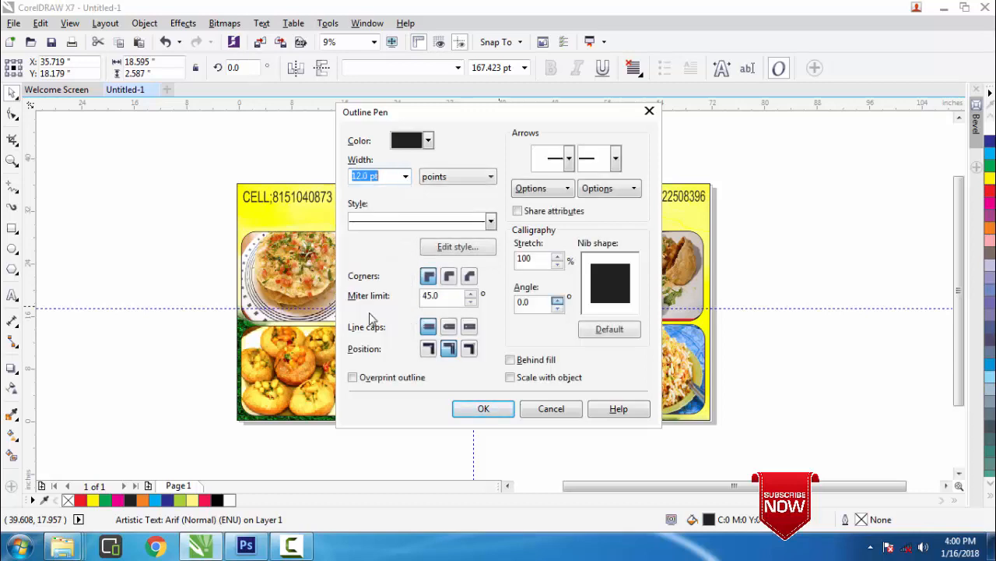
{"action": "left_click", "coordinate": [449, 276]}
{"action": "left_click", "coordinate": [448, 328]}
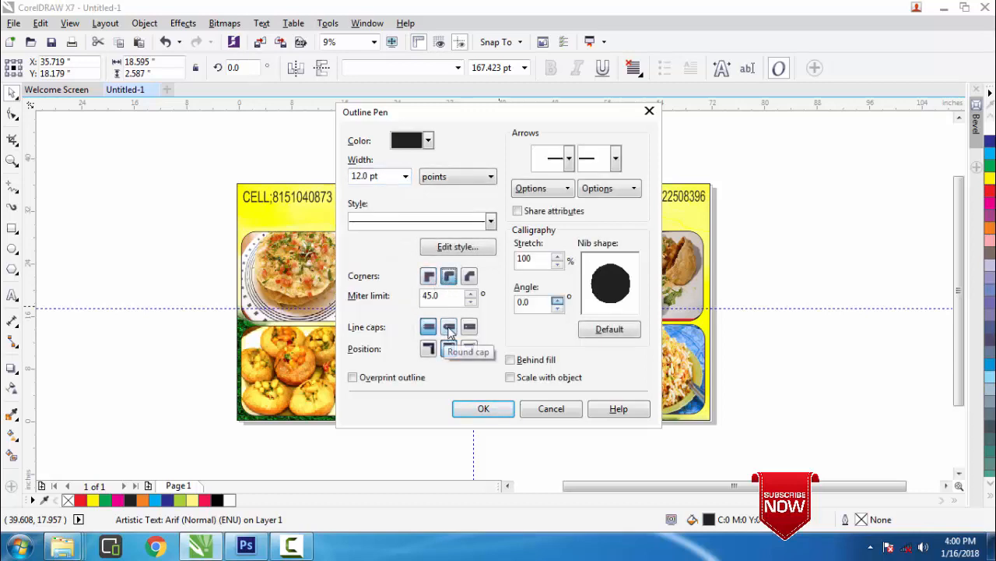
{"action": "left_click", "coordinate": [514, 360]}
{"action": "left_click", "coordinate": [512, 377]}
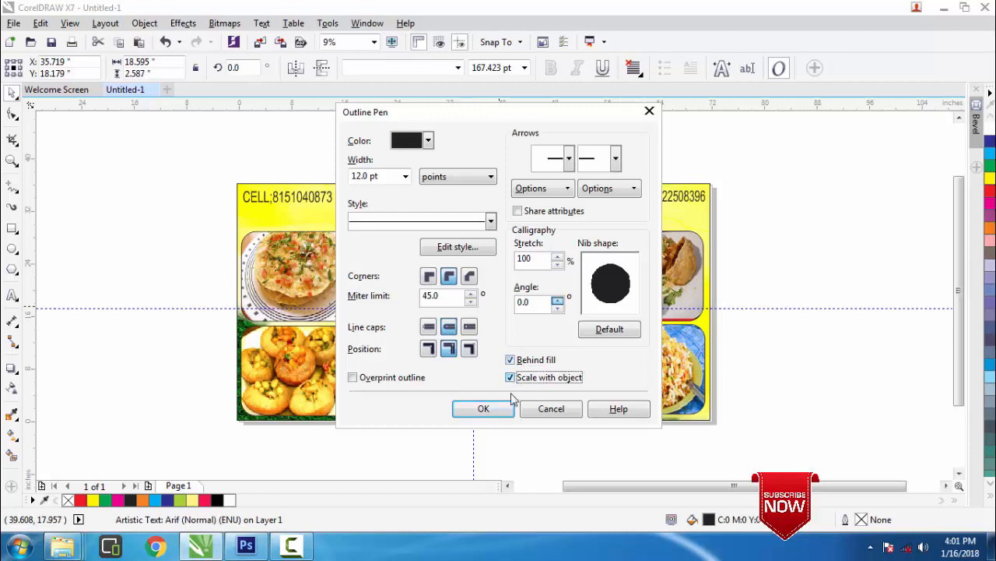
{"action": "left_click", "coordinate": [482, 407]}
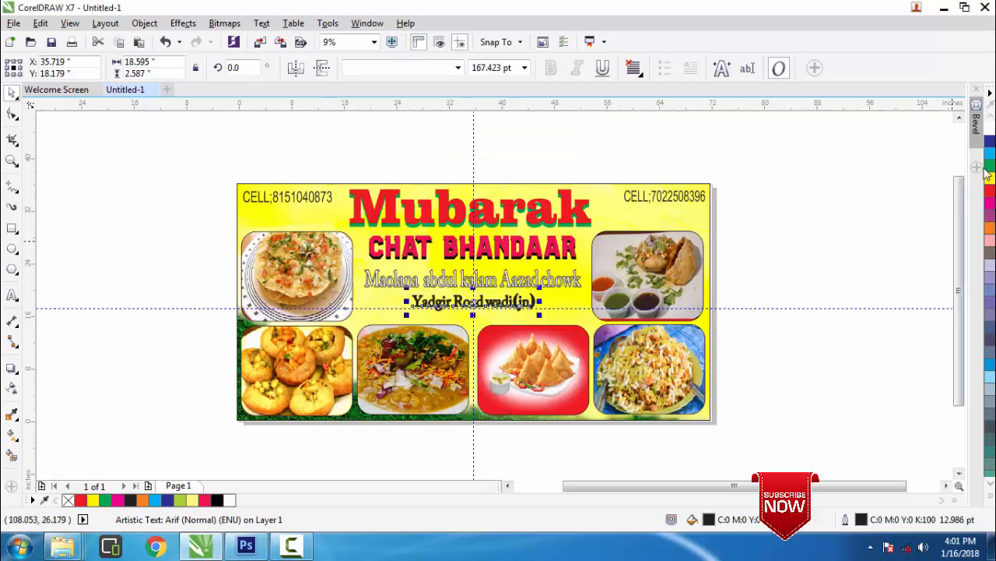
Fill the Yadgir Road line white and zoom in on the banner
{"action": "left_click", "coordinate": [993, 128]}
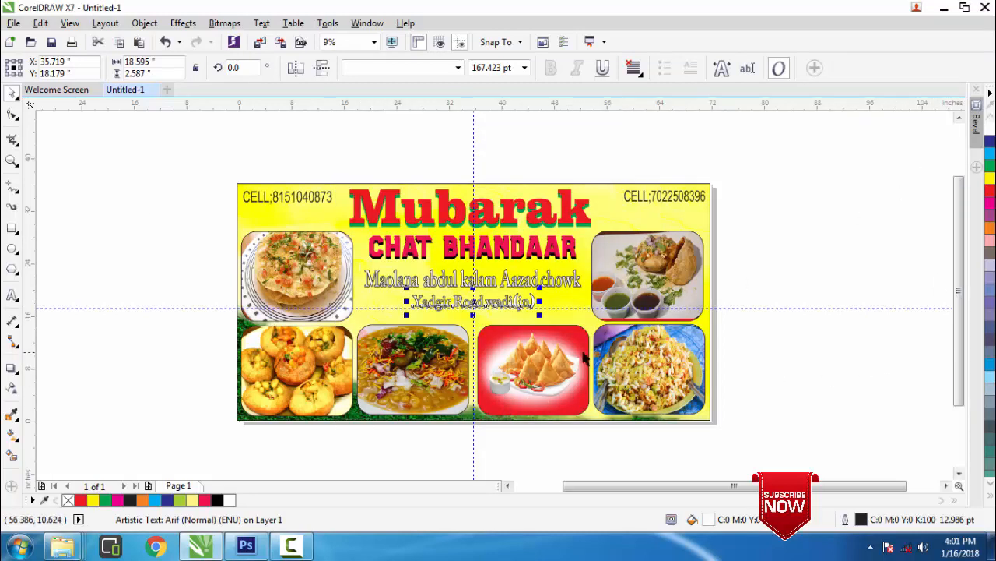
{"action": "left_click", "coordinate": [13, 160]}
{"action": "left_click_drag", "start_coordinate": [301, 161], "coordinate": [726, 379]}
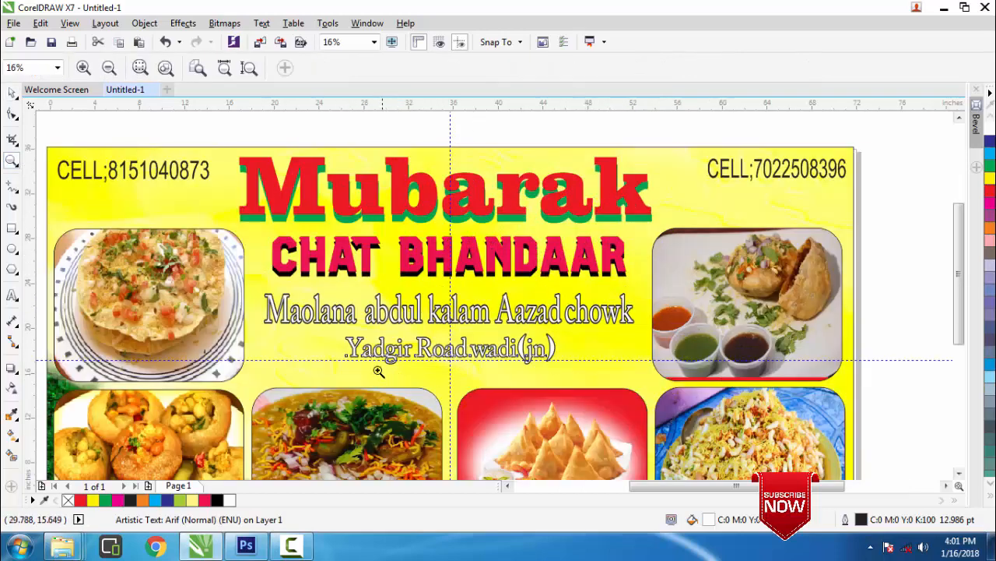
Nudge the Mubarak title down two arrow-key steps, then zoom back out to the whole banner
{"action": "left_click", "coordinate": [11, 93]}
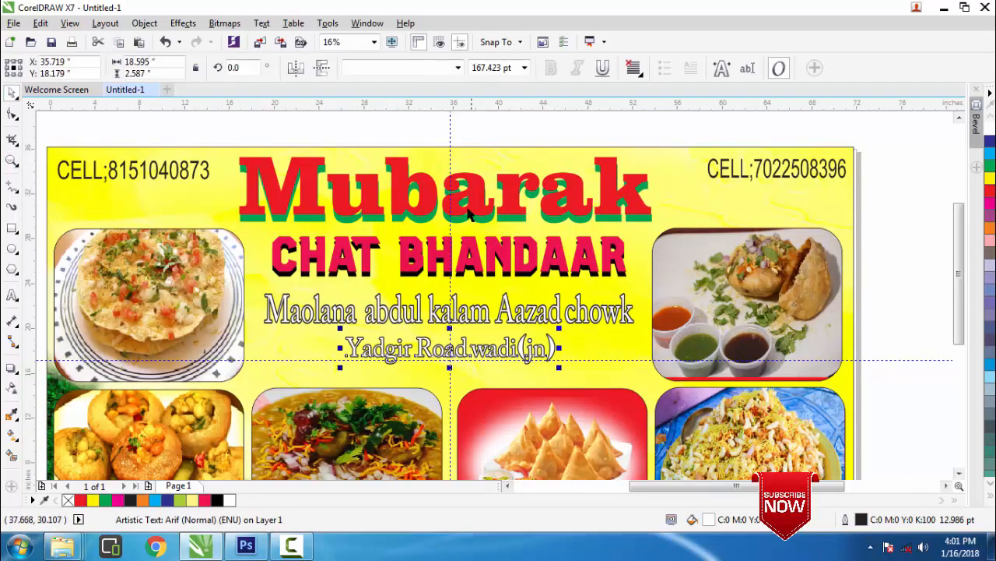
{"action": "left_click", "coordinate": [455, 199]}
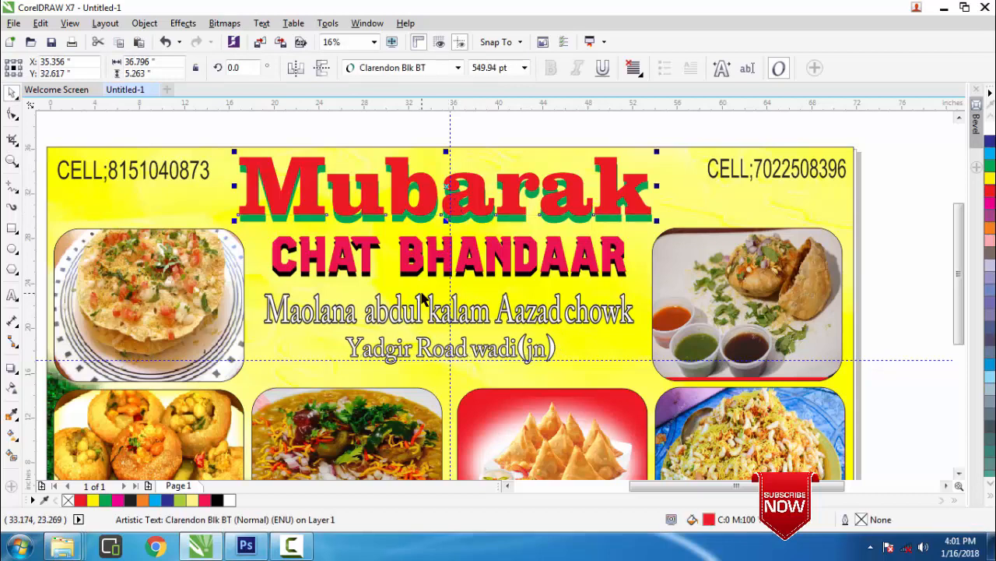
{"action": "key", "text": "Down"}
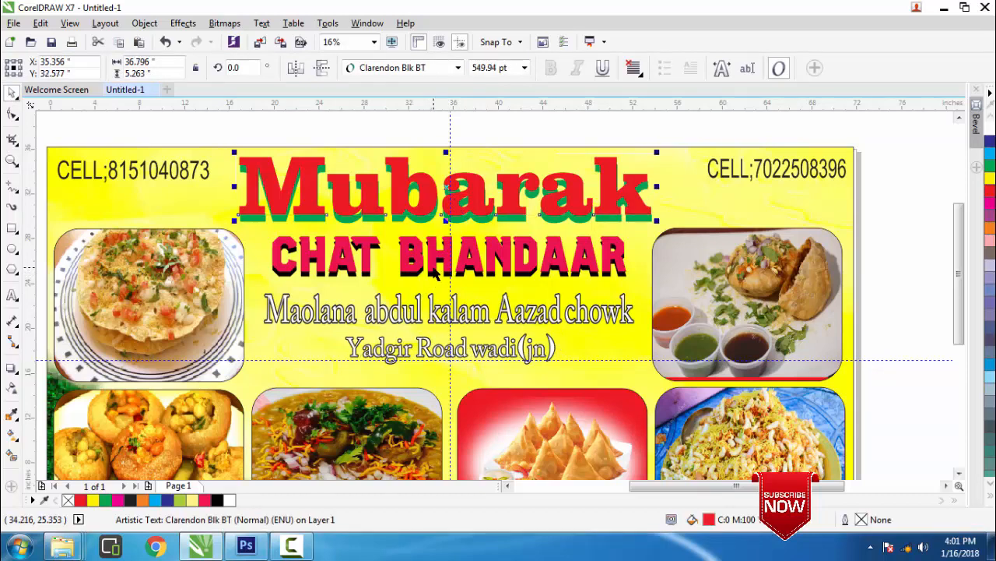
{"action": "key", "text": "Down"}
{"action": "key", "text": "Down"}
{"action": "key", "text": "Down"}
{"action": "key", "text": "Down"}
{"action": "key", "text": "Down"}
{"action": "key", "text": "Down"}
{"action": "key", "text": "Down"}
{"action": "key", "text": "Down"}
{"action": "key", "text": "Down"}
{"action": "key", "text": "Down"}
{"action": "key", "text": "Down"}
{"action": "key", "text": "Down"}
{"action": "key", "text": "Down"}
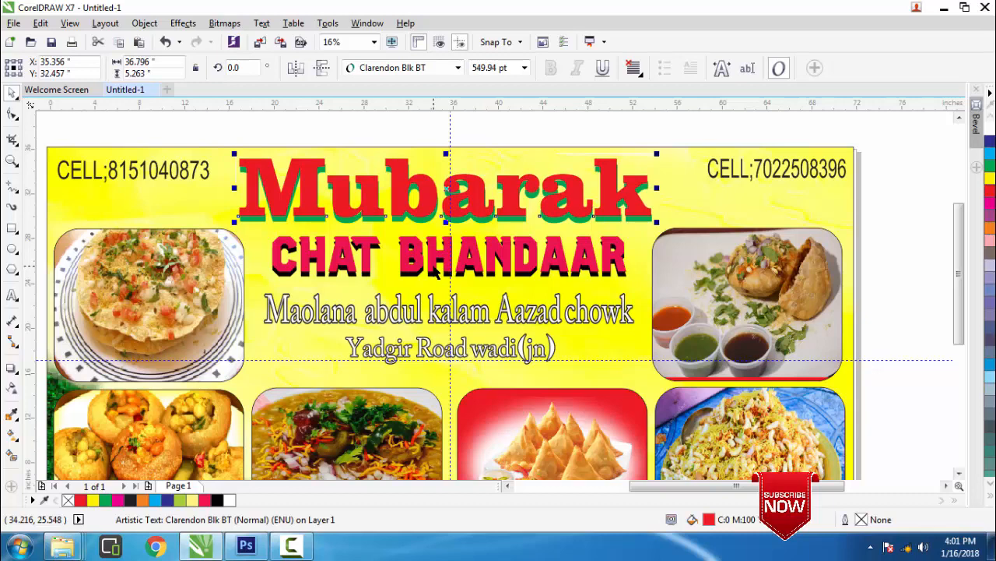
{"action": "key", "text": "Down"}
{"action": "key", "text": "Down"}
{"action": "key", "text": "Down"}
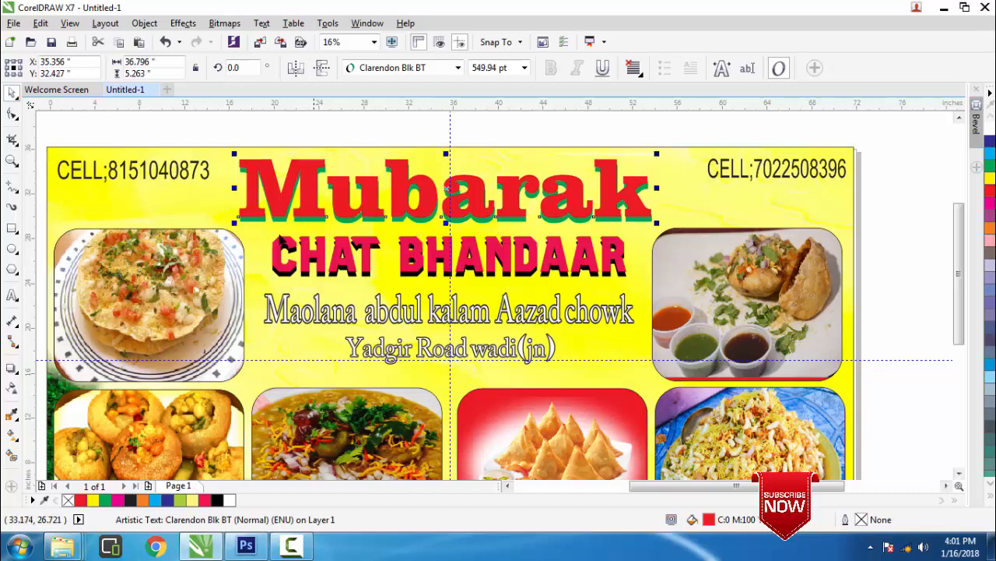
{"action": "left_click", "coordinate": [13, 161]}
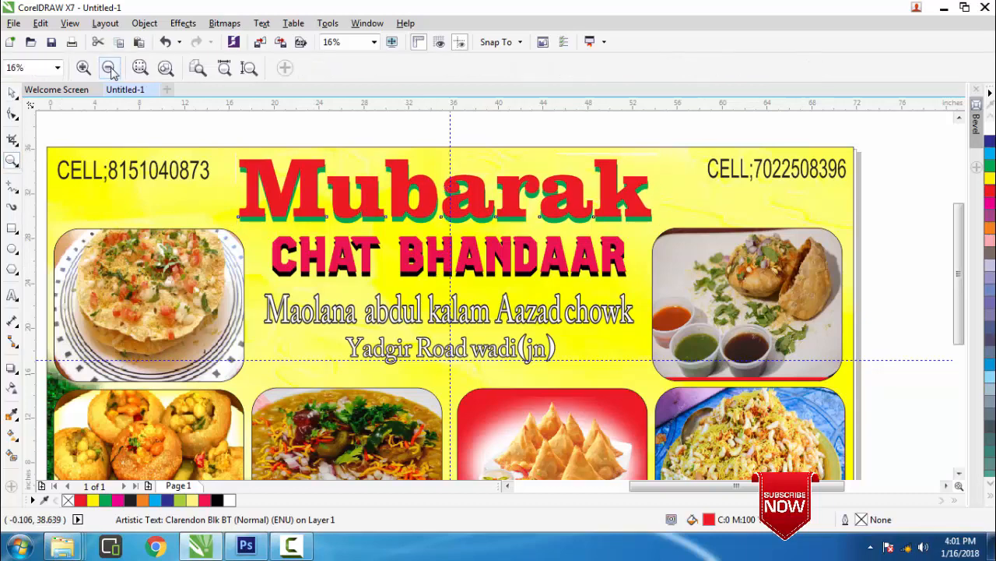
{"action": "left_click", "coordinate": [109, 68]}
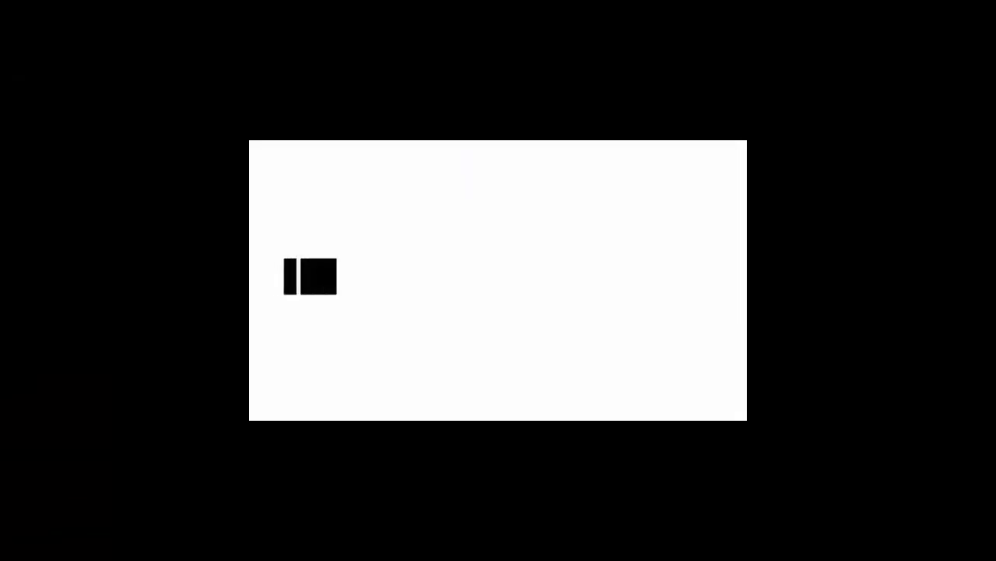